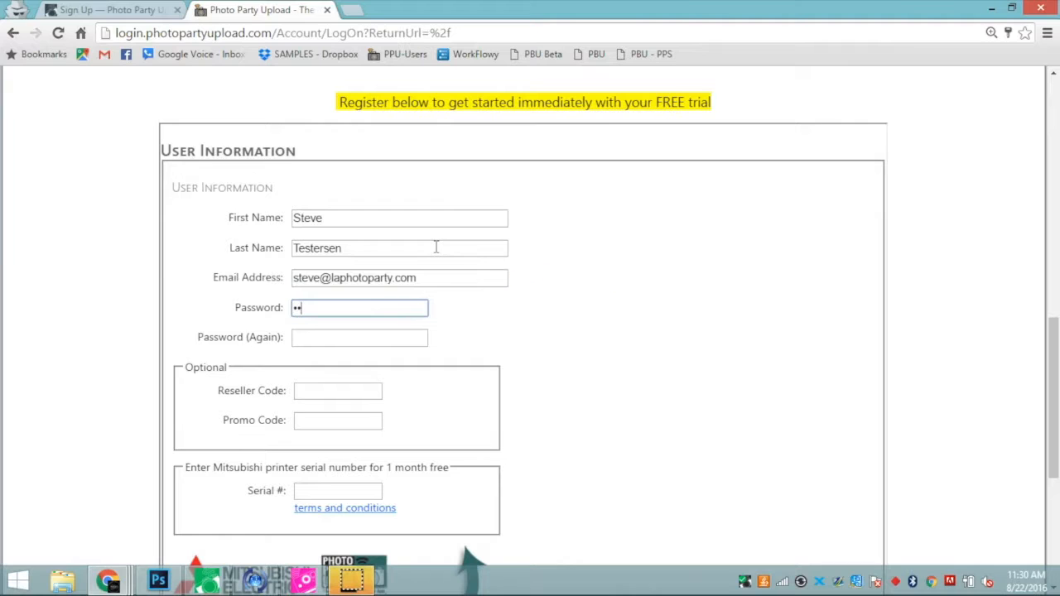
# Finish confirming the password and scroll down the registration form toward the payment plans.
pyautogui.press('Tab')
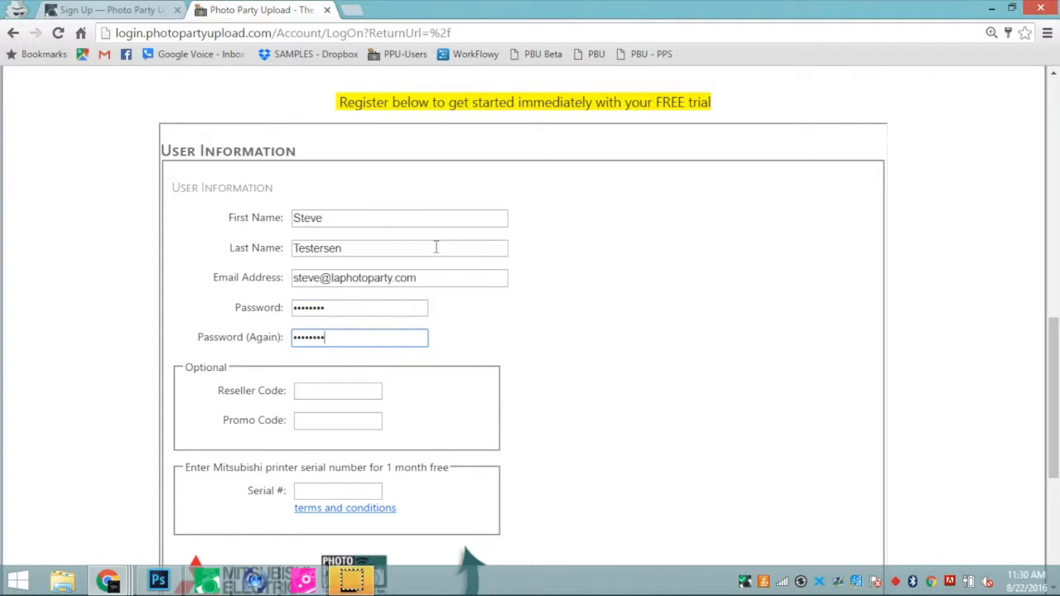
pyautogui.moveTo(1056, 346); pyautogui.dragTo(1056, 390)
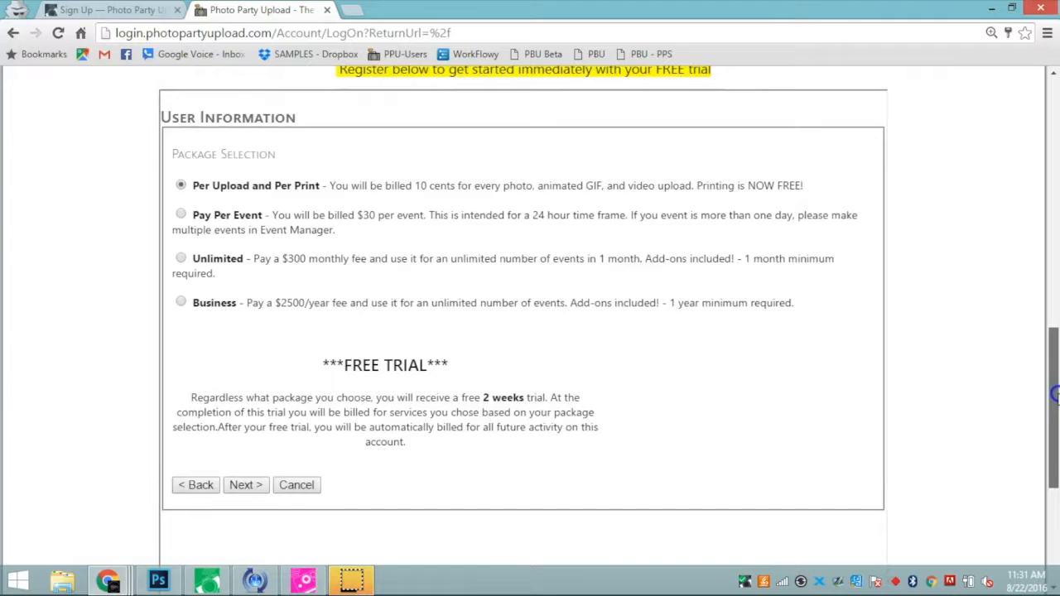
# Highlight the free printing, the $300 Unlimited monthly price, the Business terms and the two-week trial terms.
pyautogui.moveTo(1053, 397); pyautogui.dragTo(1054, 401)
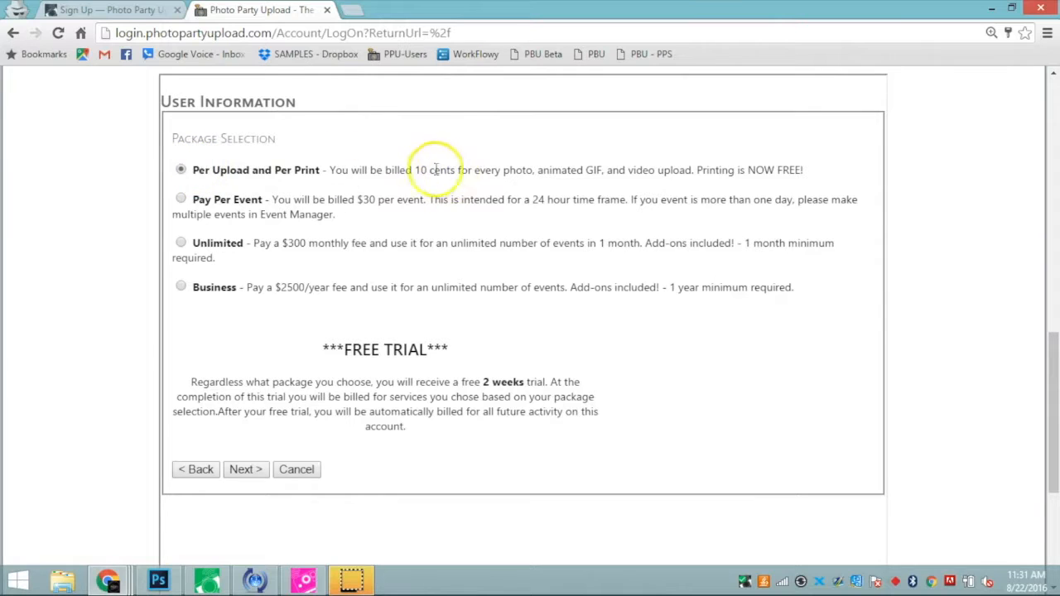
pyautogui.moveTo(699, 169); pyautogui.dragTo(808, 172)
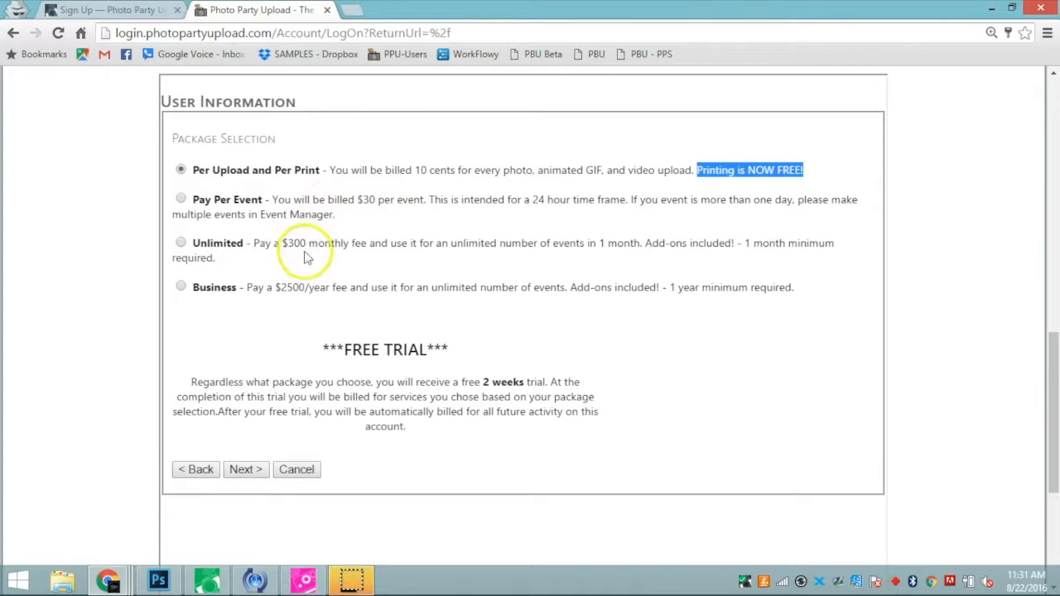
pyautogui.moveTo(281, 243); pyautogui.dragTo(309, 243)
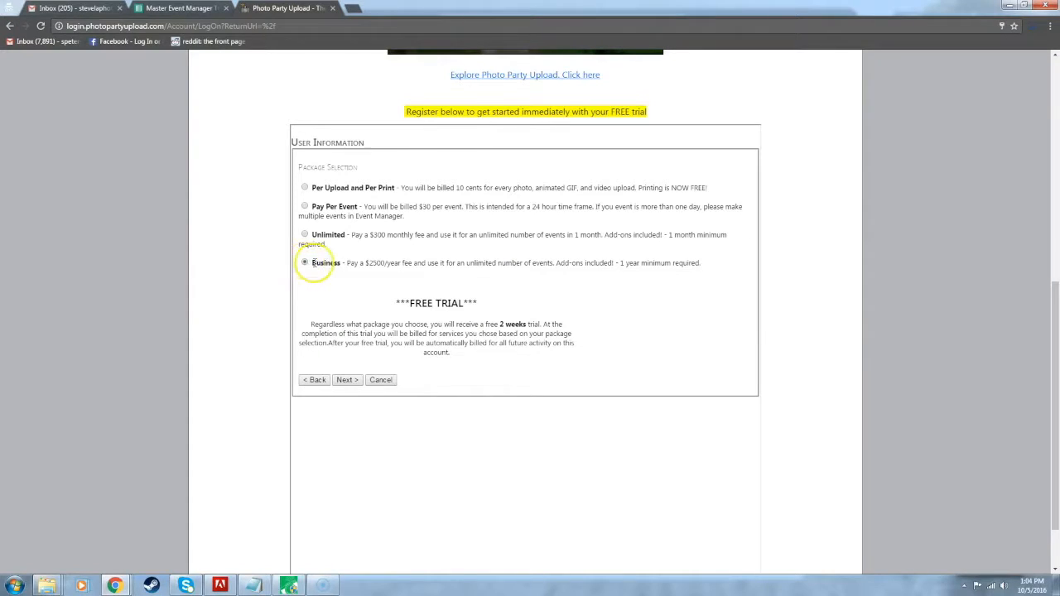
pyautogui.moveTo(313, 264); pyautogui.dragTo(717, 264)
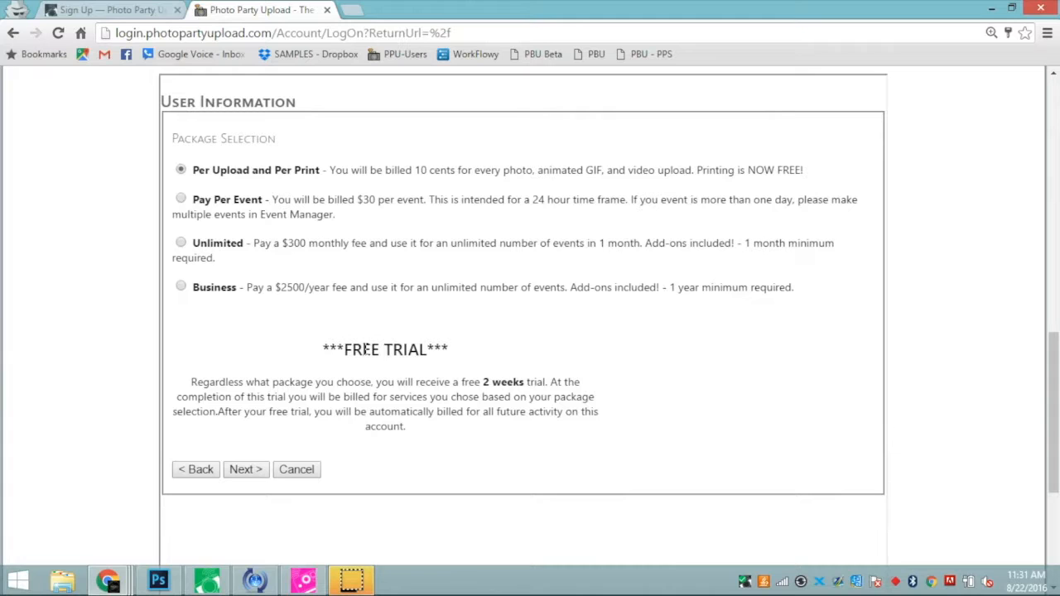
pyautogui.moveTo(324, 348); pyautogui.dragTo(433, 441)
# Clear the highlight and continue past package selection to the Billing Info step.
pyautogui.click(341, 409)
pyautogui.click(244, 466)
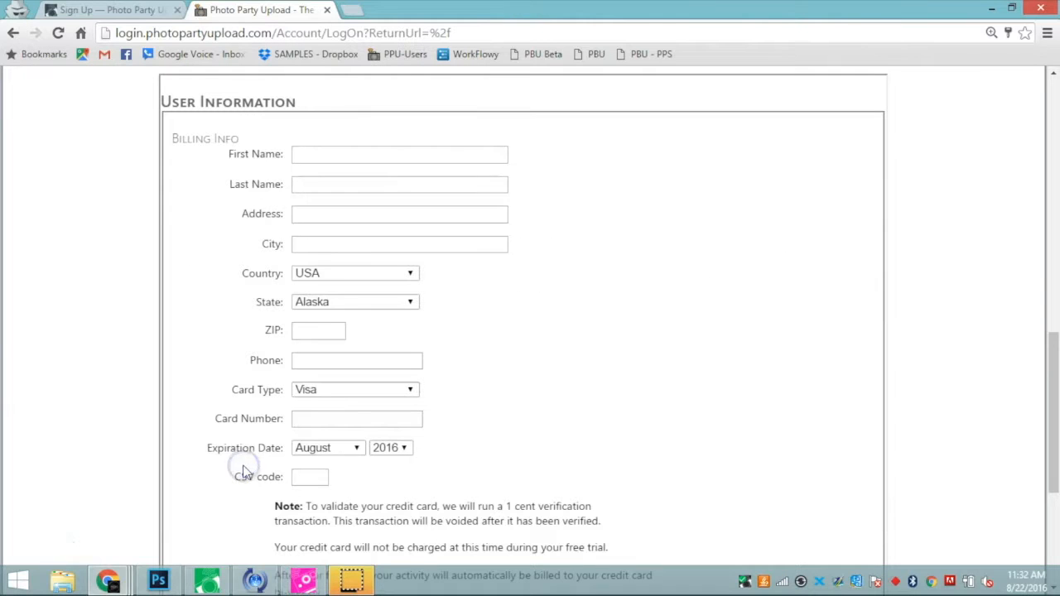
pyautogui.moveTo(1053, 353)
pyautogui.mouseDown()
pyautogui.moveTo(1054, 417)
pyautogui.moveTo(1055, 361)
pyautogui.mouseUp()
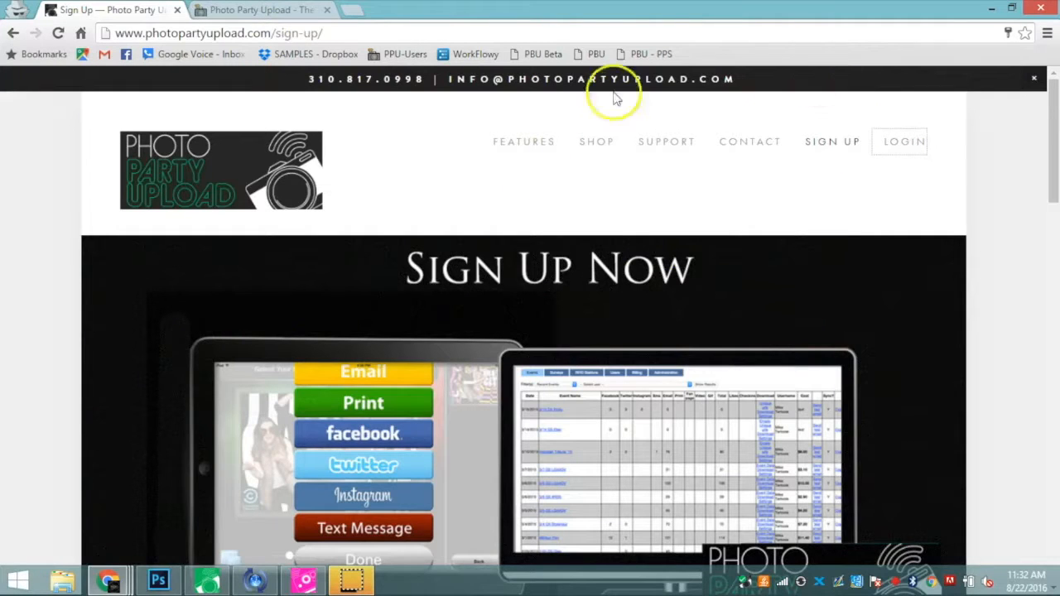
# Go to login.photopartyupload.com and enter the account e-mail on the Event Manager login.
pyautogui.click(429, 34)
pyautogui.write('log')
pyautogui.press('Return')
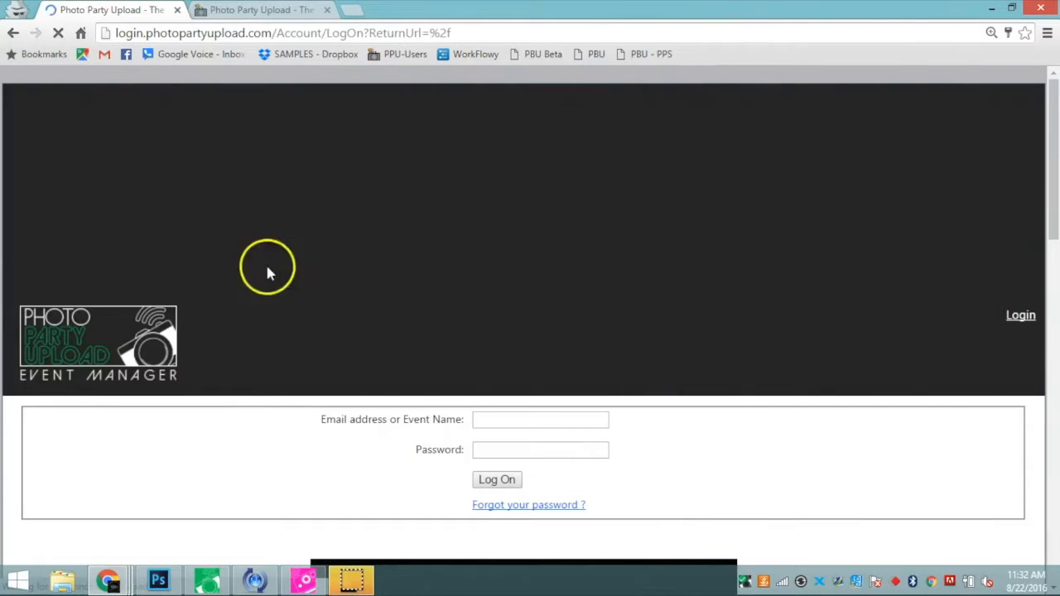
pyautogui.click(520, 414)
pyautogui.write('pputest')
pyautogui.press('Down')
pyautogui.press('Tab')
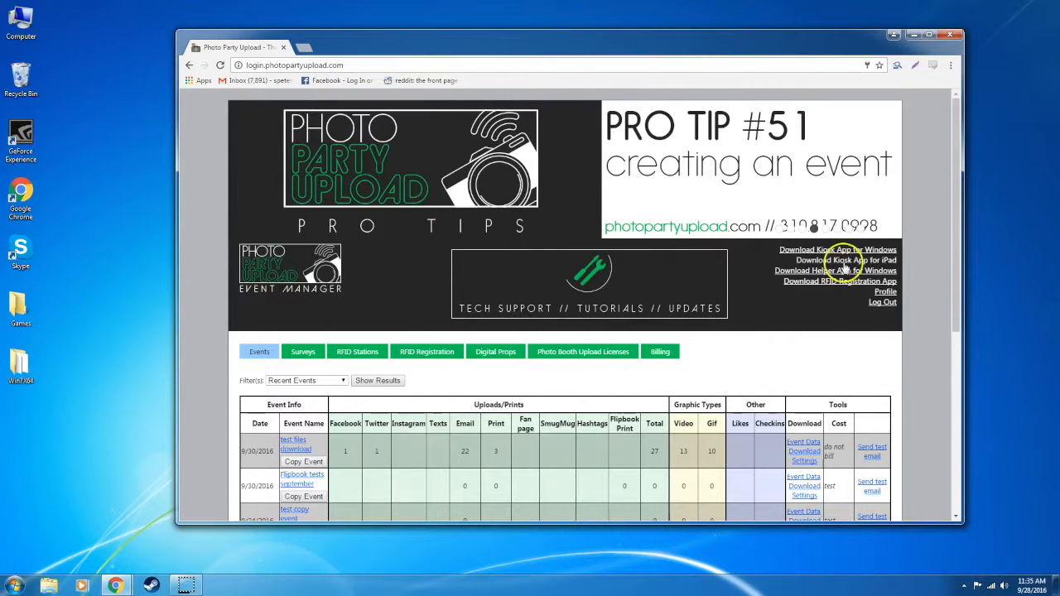
# Download and install the Windows Helper app from setup.exe, allowing it through the firewall.
pyautogui.click(783, 271)
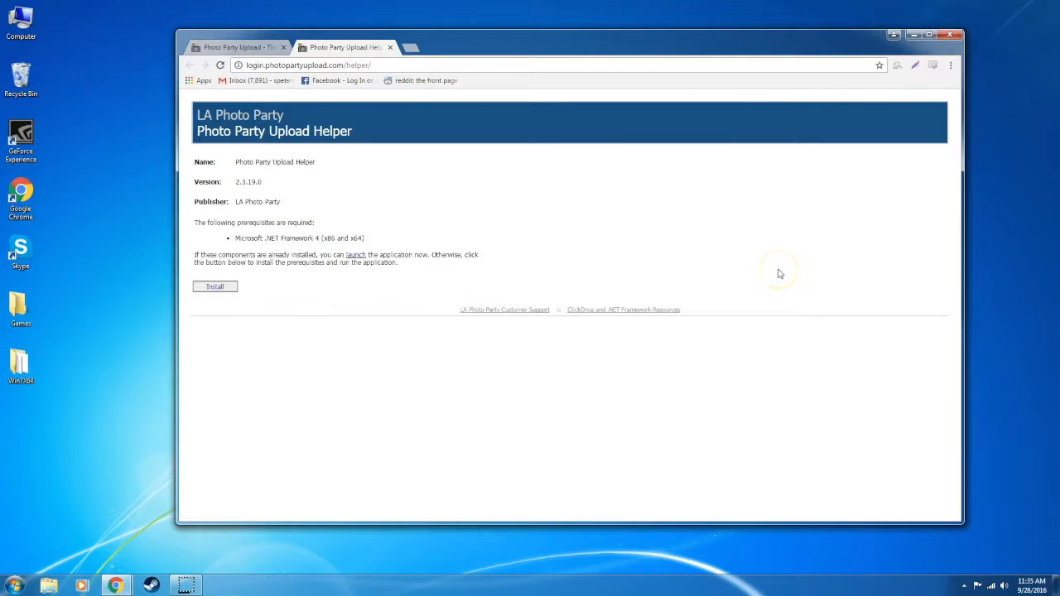
pyautogui.click(216, 286)
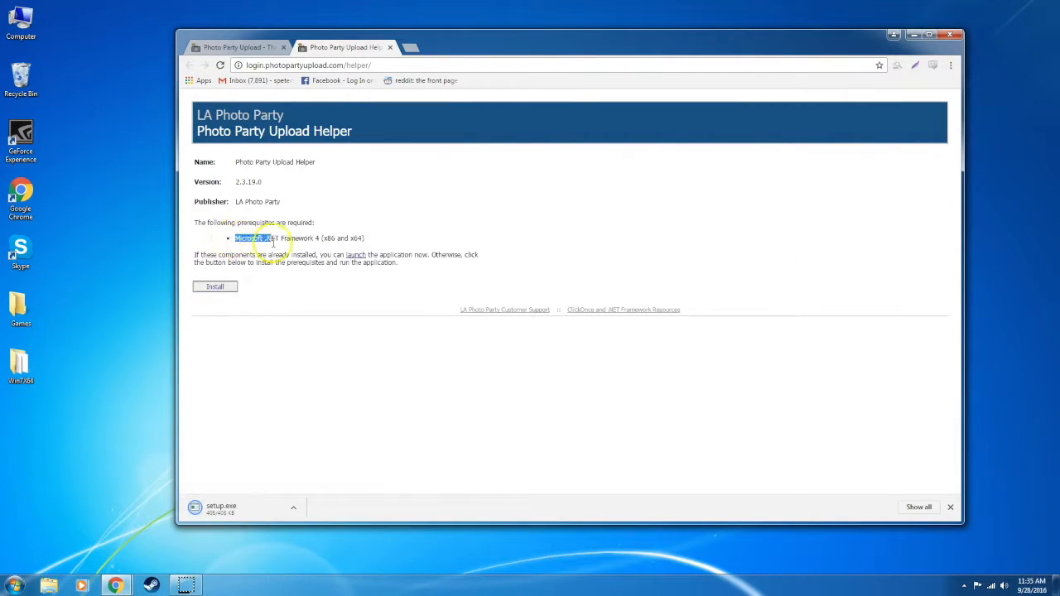
pyautogui.moveTo(319, 237); pyautogui.dragTo(402, 238)
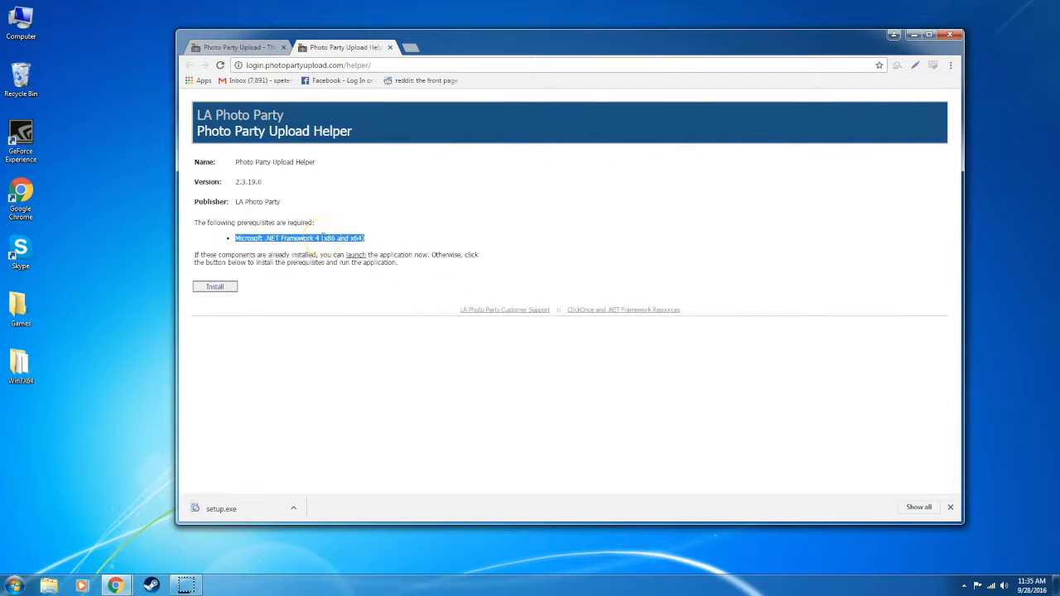
pyautogui.click(213, 508)
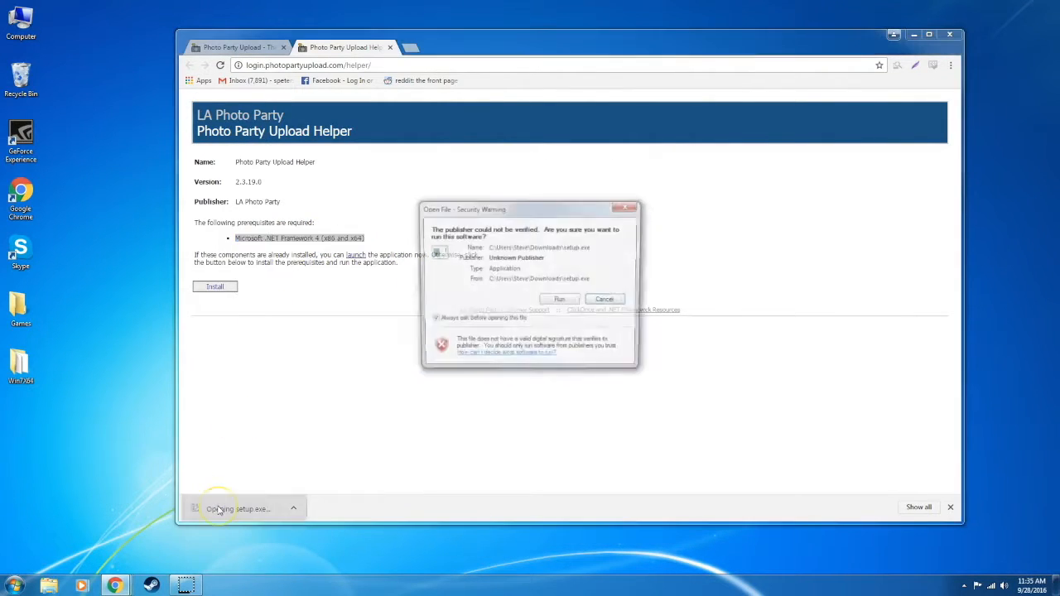
pyautogui.click(561, 301)
pyautogui.click(281, 218)
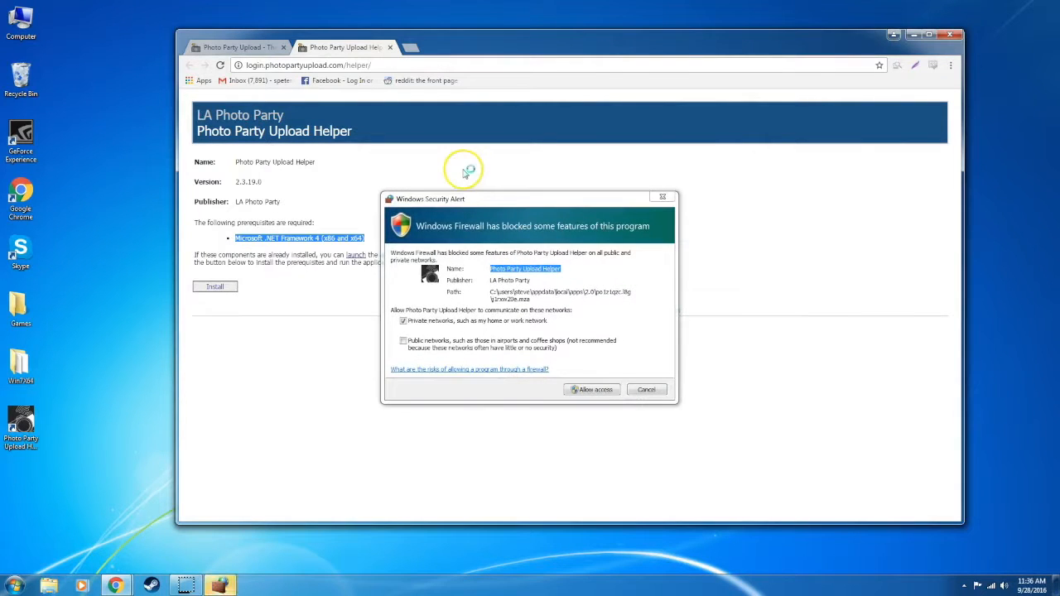
pyautogui.click(607, 395)
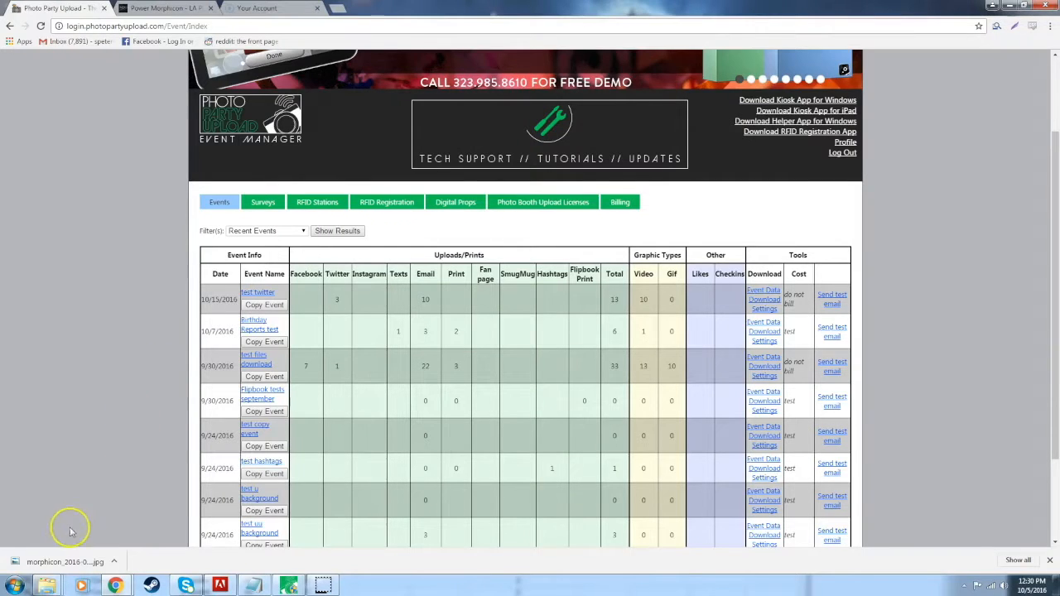
# Search 'firewall' and turn Windows Firewall off for home and public networks.
pyautogui.click(15, 586)
pyautogui.write('firewall')
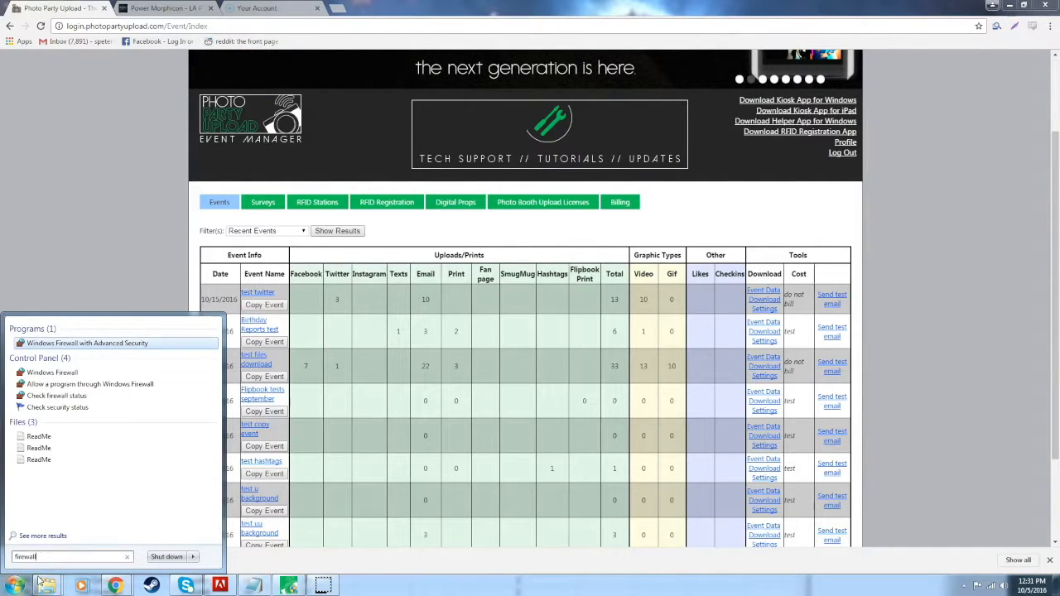
pyautogui.click(42, 372)
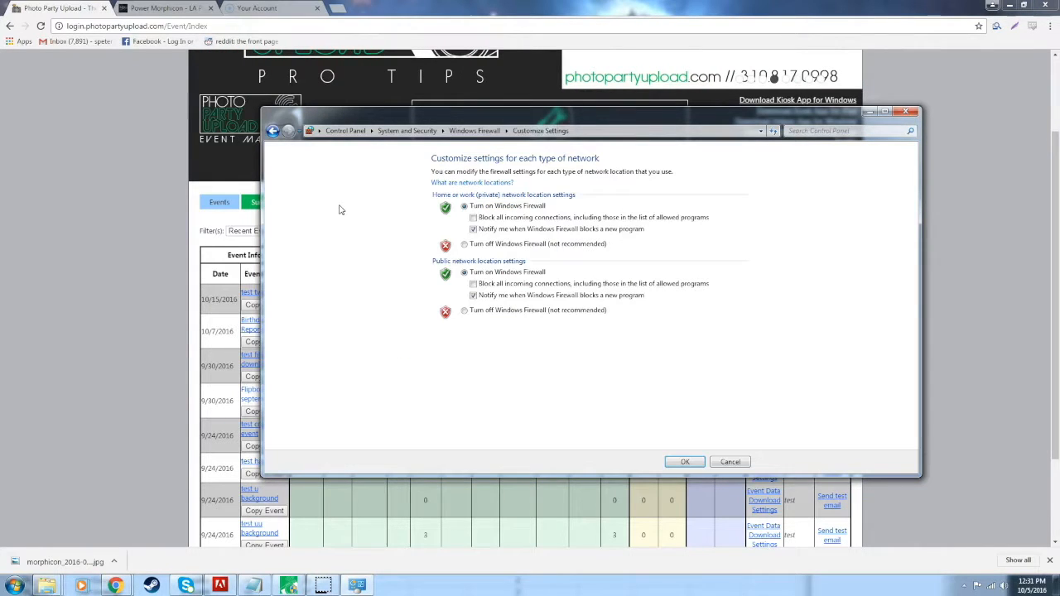
pyautogui.click(465, 245)
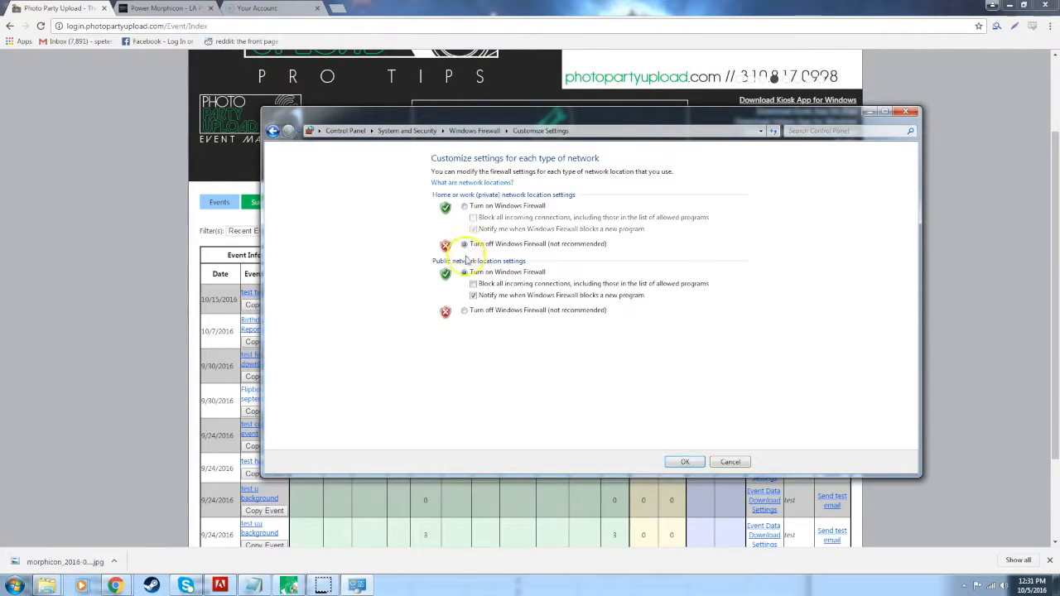
pyautogui.click(465, 311)
pyautogui.click(686, 464)
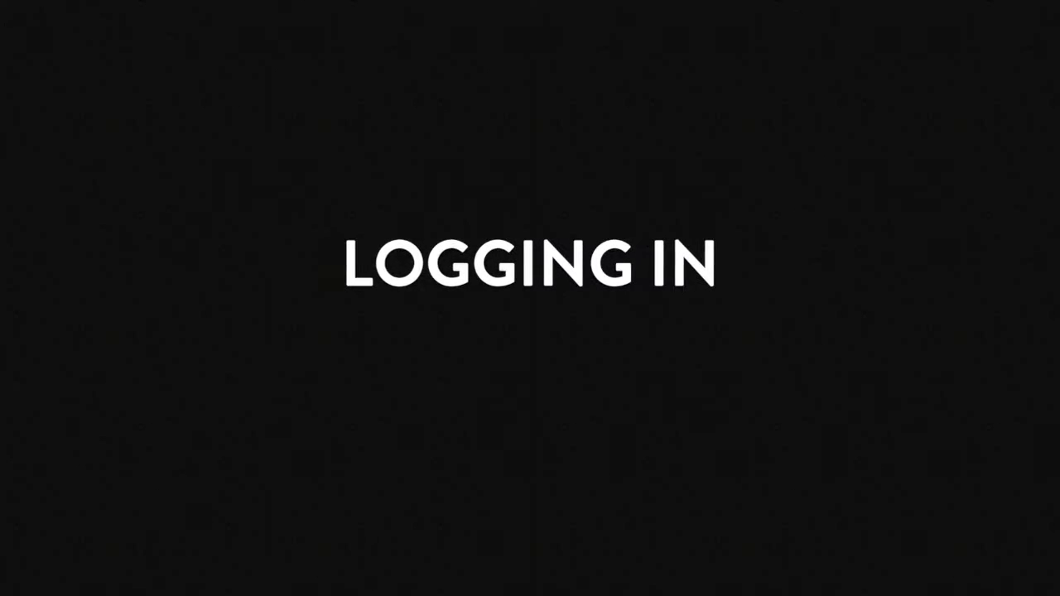
# Sign in to the Helper with 'Keep me signed in' ticked and approve the network change.
pyautogui.doubleClick(20, 427)
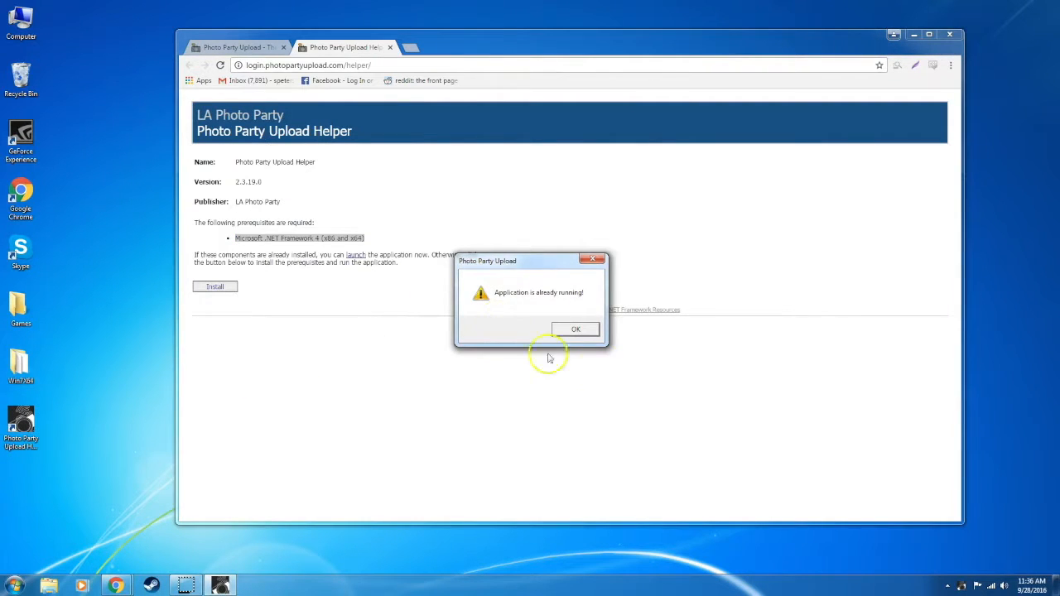
pyautogui.click(576, 330)
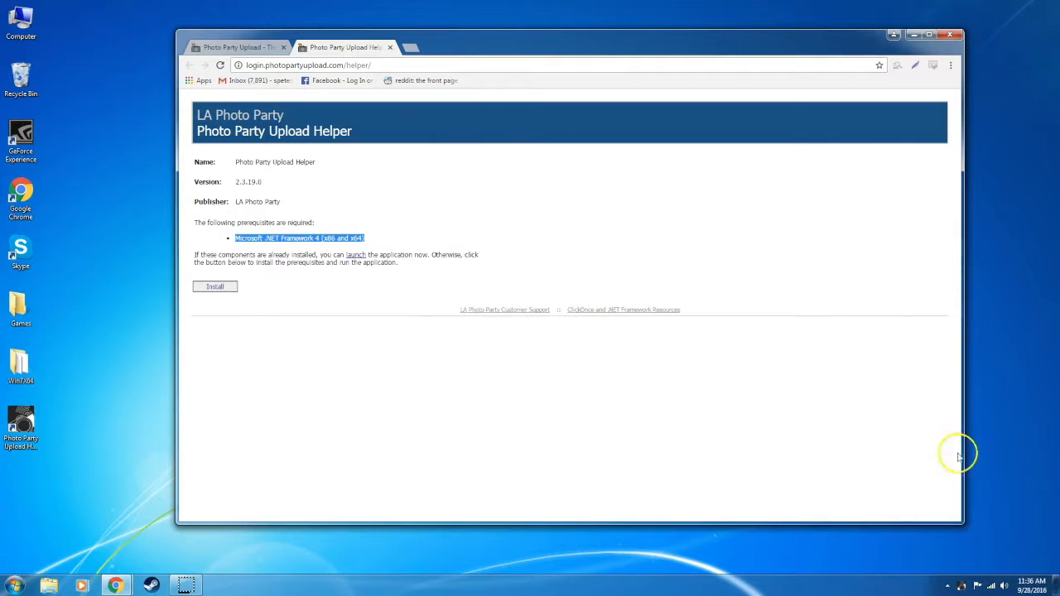
pyautogui.rightClick(961, 587)
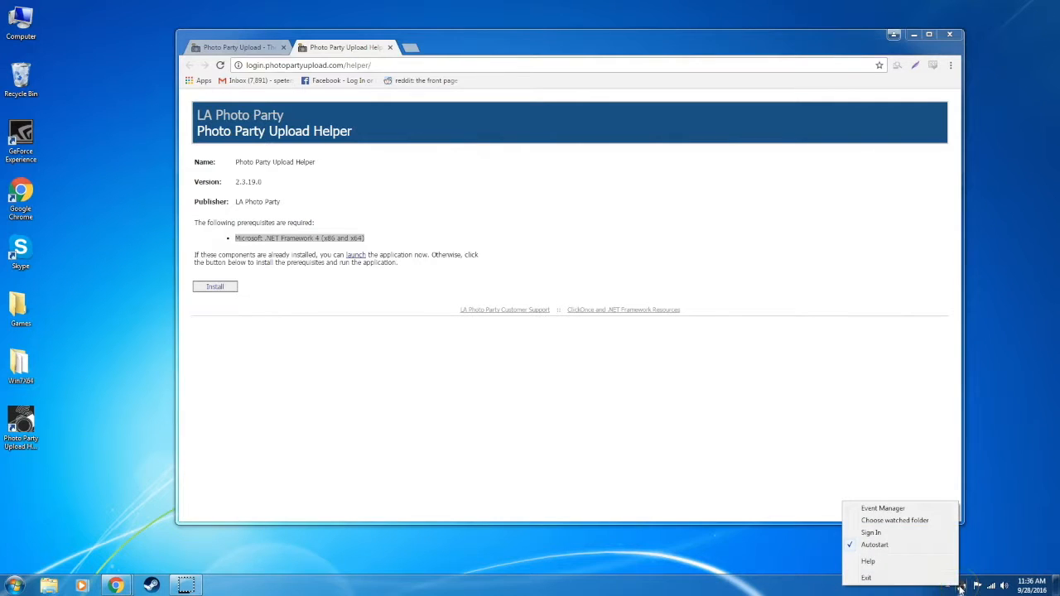
pyautogui.click(927, 534)
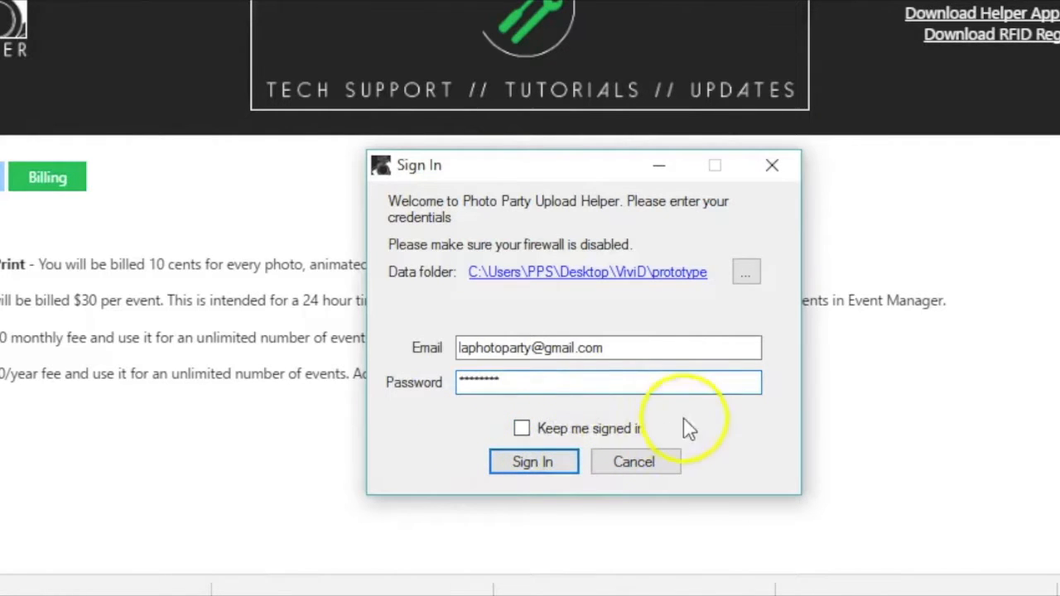
pyautogui.click(522, 432)
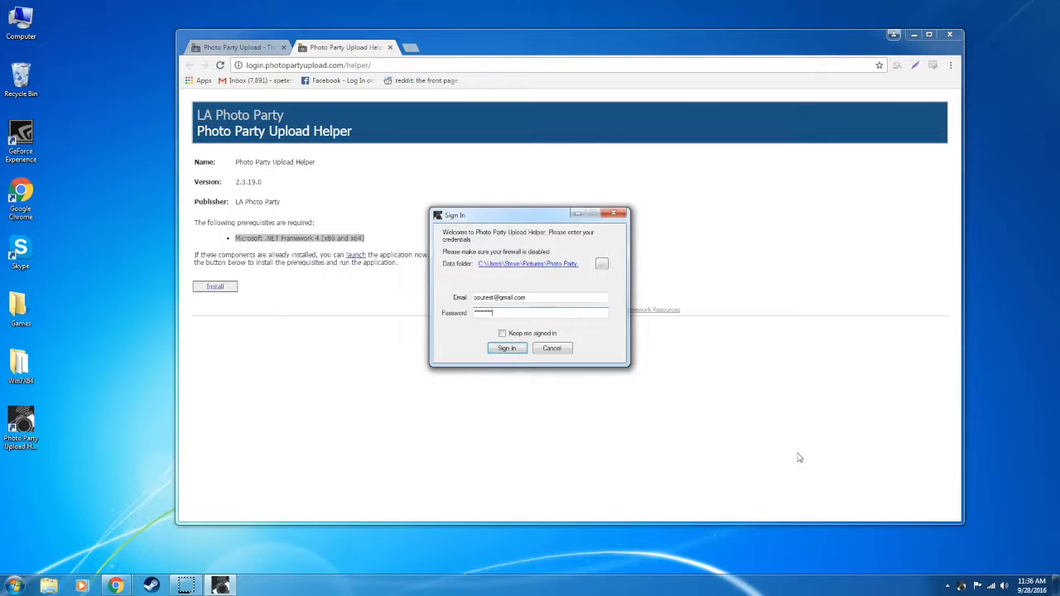
pyautogui.click(507, 348)
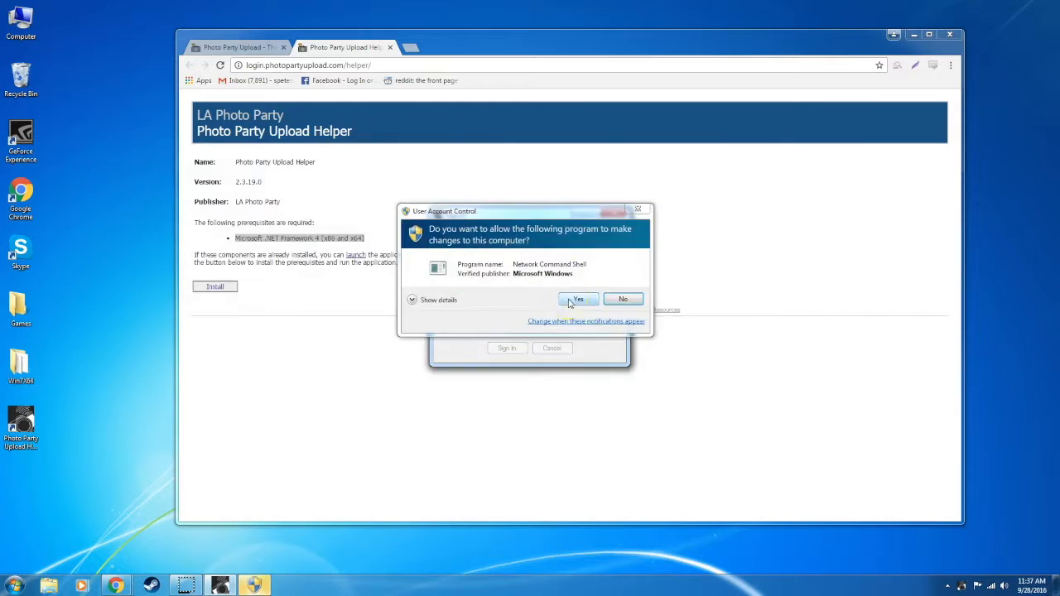
pyautogui.click(630, 302)
# Dismiss the login notice and open the Helper's configuration from the tray icon.
pyautogui.click(959, 556)
pyautogui.click(964, 586)
pyautogui.rightClick(981, 530)
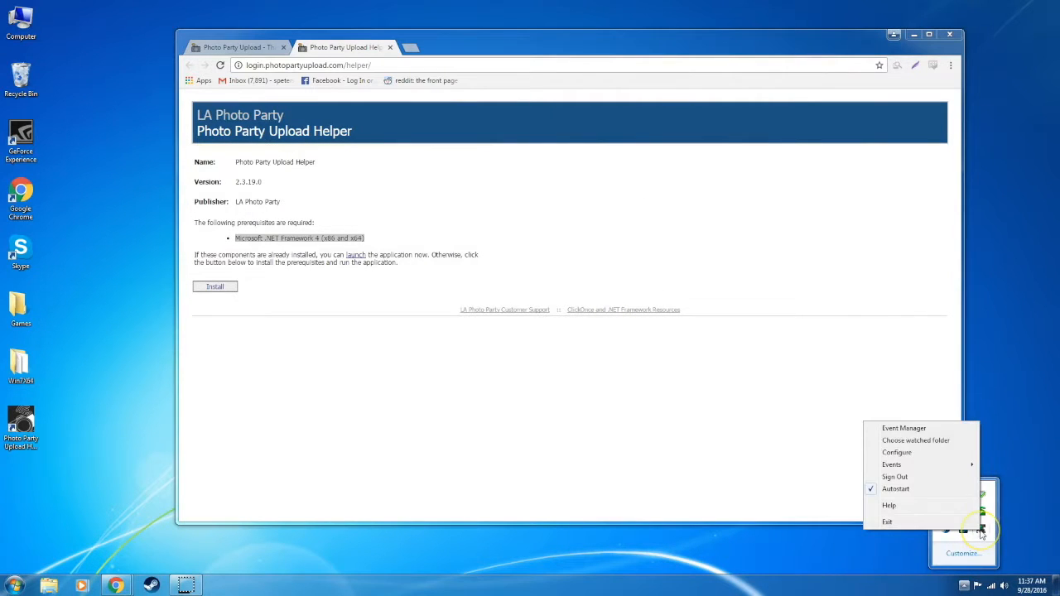
pyautogui.moveTo(922, 471)
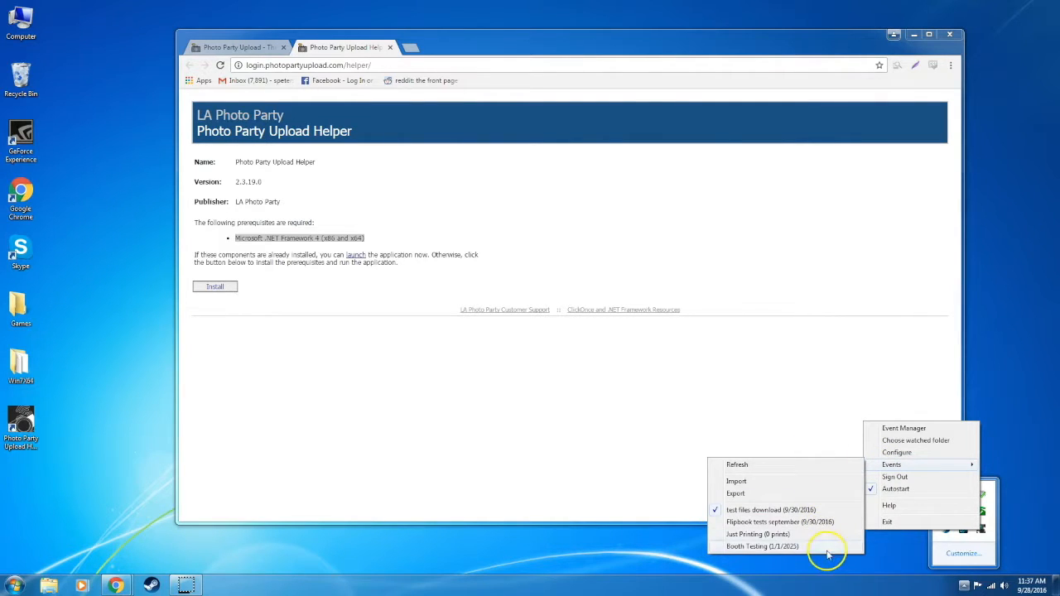
pyautogui.click(891, 452)
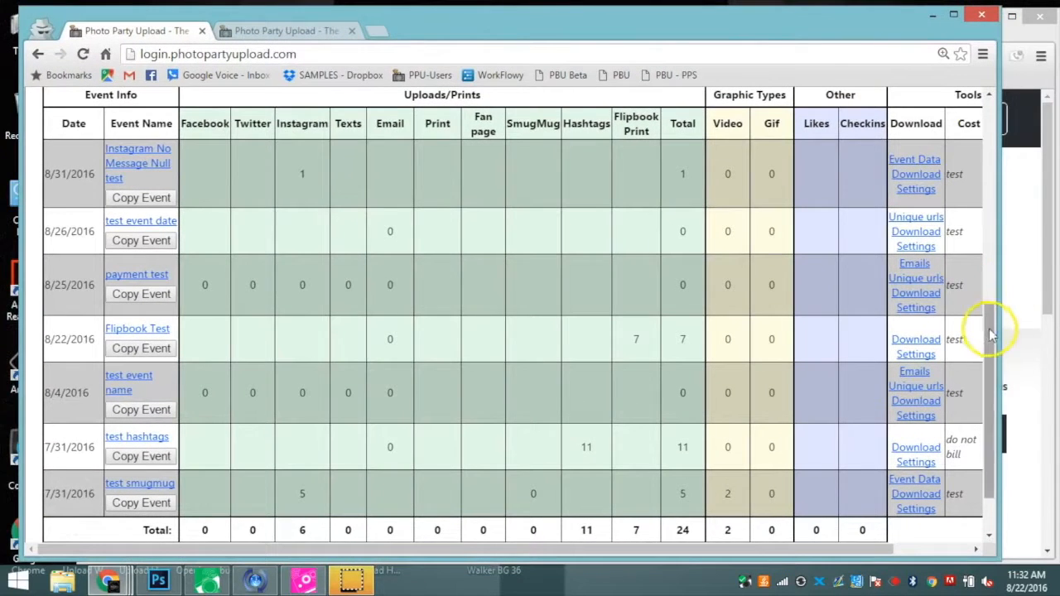
# Scroll through the events list and open the account Profile page.
pyautogui.scroll(-2, 994, 324)
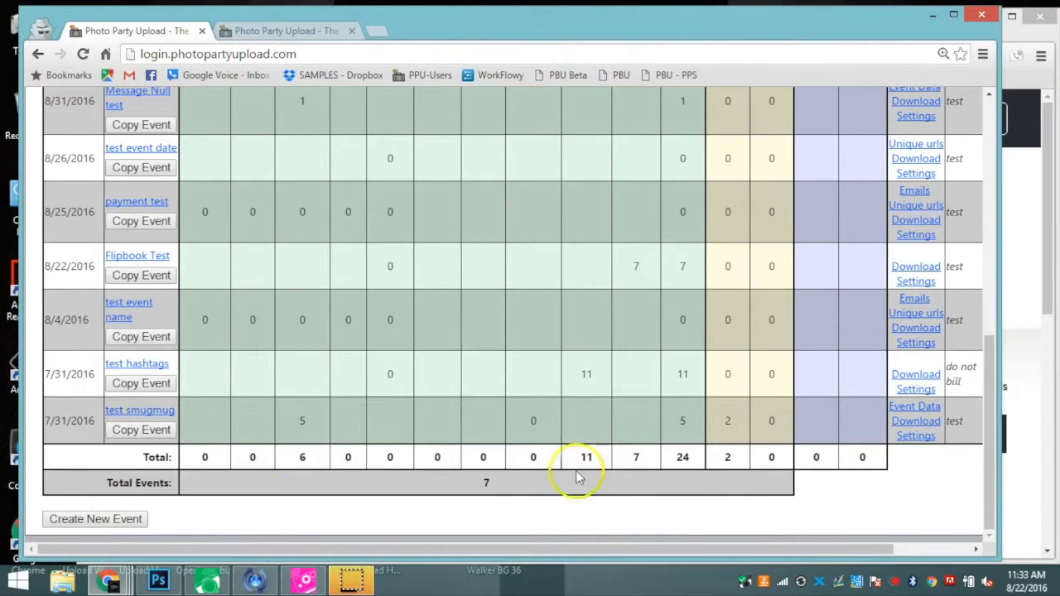
pyautogui.moveTo(994, 469); pyautogui.dragTo(990, 313)
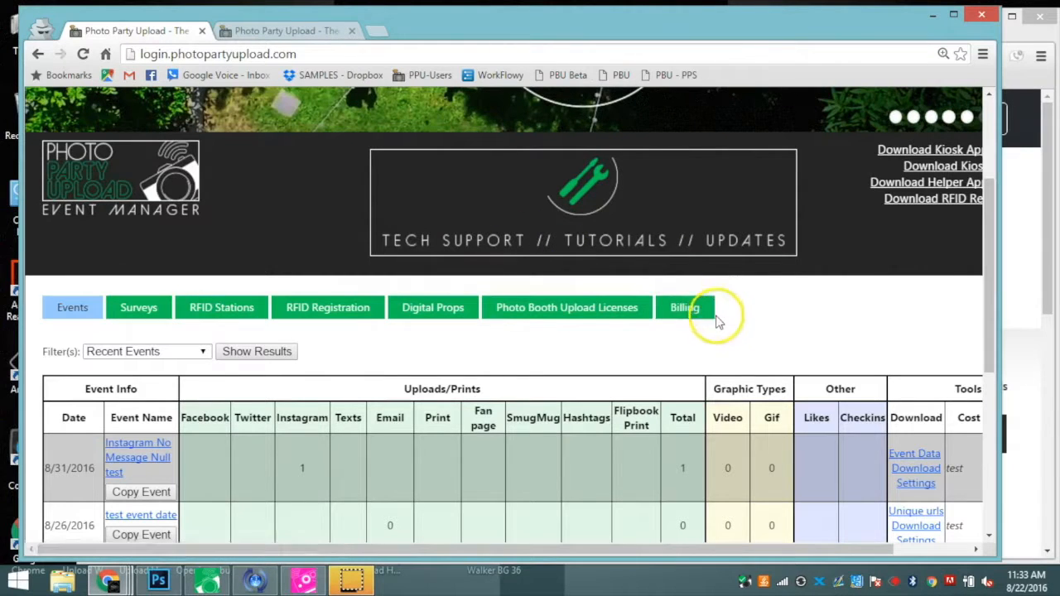
pyautogui.scroll(-3, 991, 276)
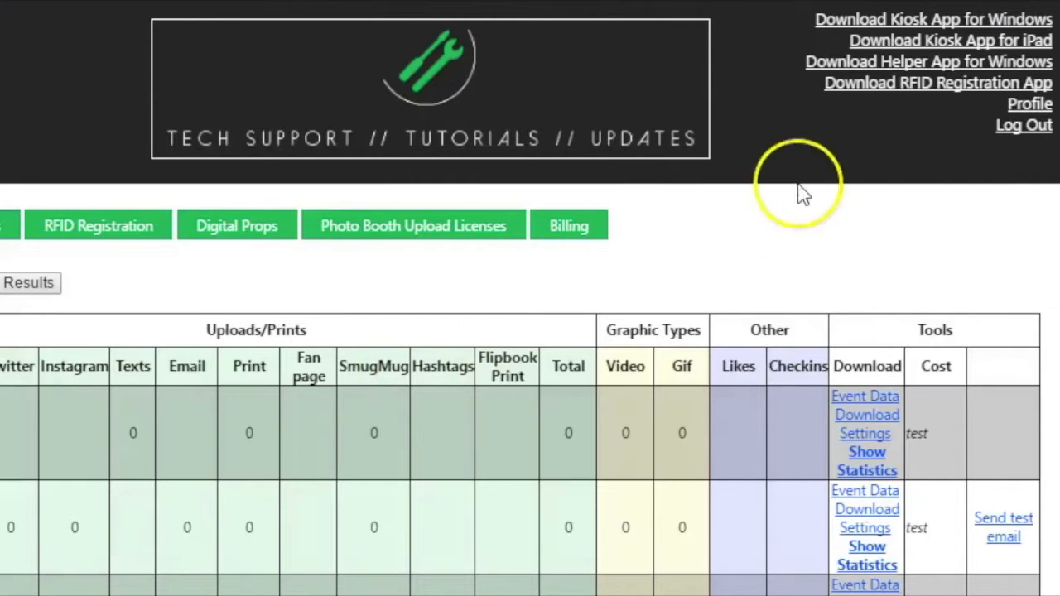
pyautogui.click(1022, 106)
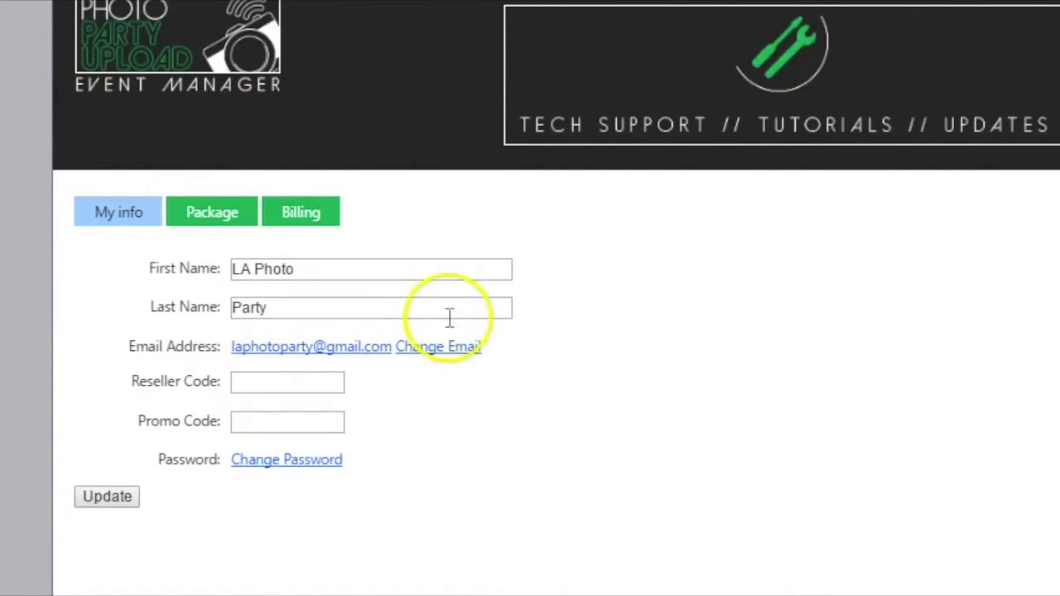
# Browse the Package and Billing tabs to compare plans, including Unlimited.
pyautogui.moveTo(473, 359); pyautogui.dragTo(392, 345)
pyautogui.click(222, 224)
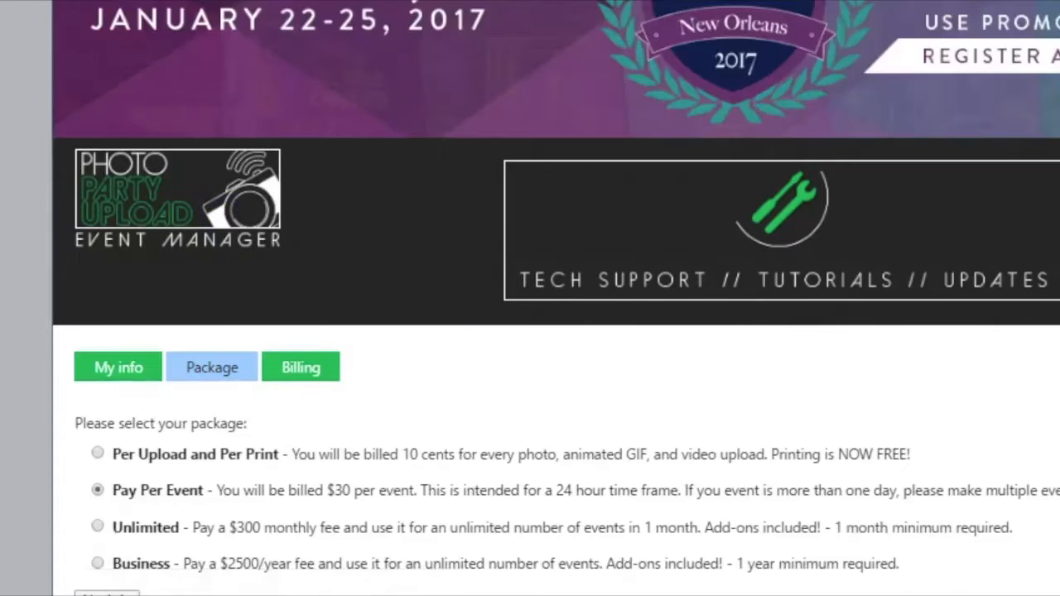
pyautogui.click(93, 367)
pyautogui.click(323, 214)
pyautogui.click(230, 370)
pyautogui.scroll(-2, 938, 132)
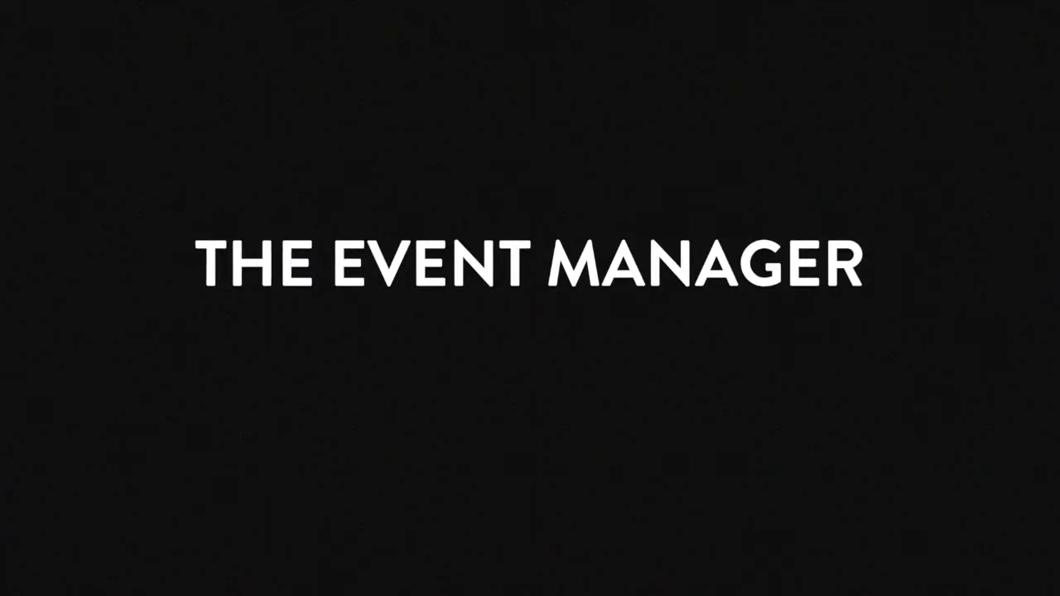
# Look through the event's Twitter, Instagram and email sharing settings.
pyautogui.click(200, 187)
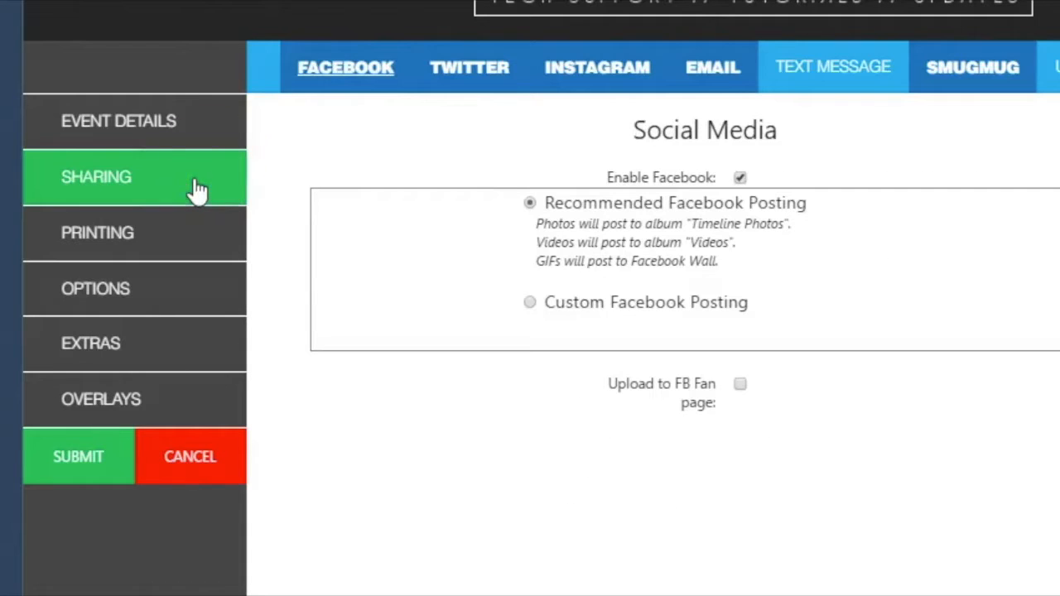
pyautogui.click(333, 66)
pyautogui.click(433, 68)
pyautogui.click(580, 65)
pyautogui.click(709, 61)
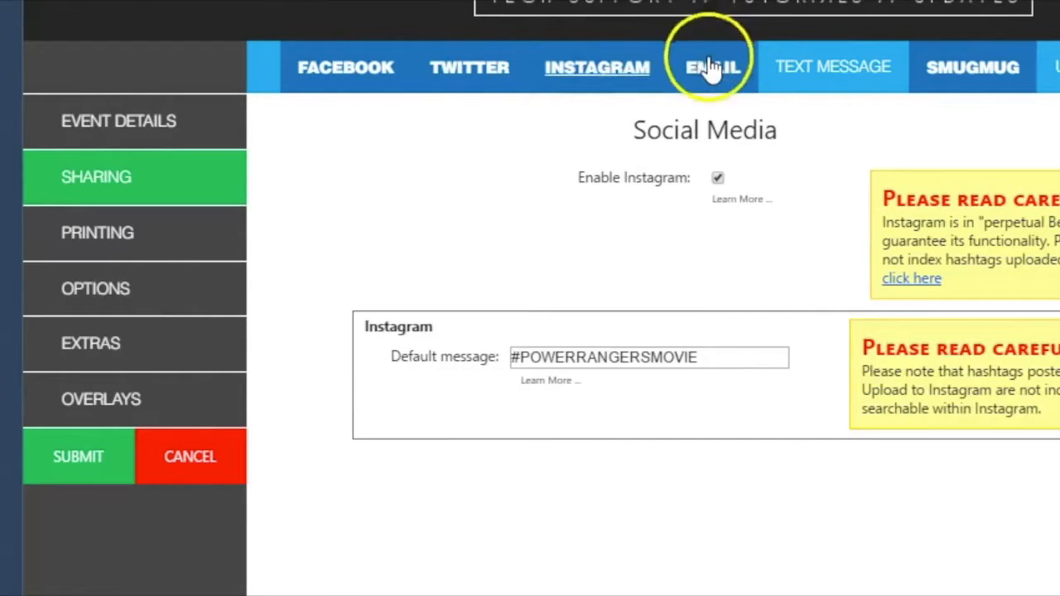
# Look through the standard, hashtag and flipbook printing settings.
pyautogui.click(177, 225)
pyautogui.click(142, 203)
pyautogui.click(364, 71)
pyautogui.click(501, 70)
pyautogui.click(623, 71)
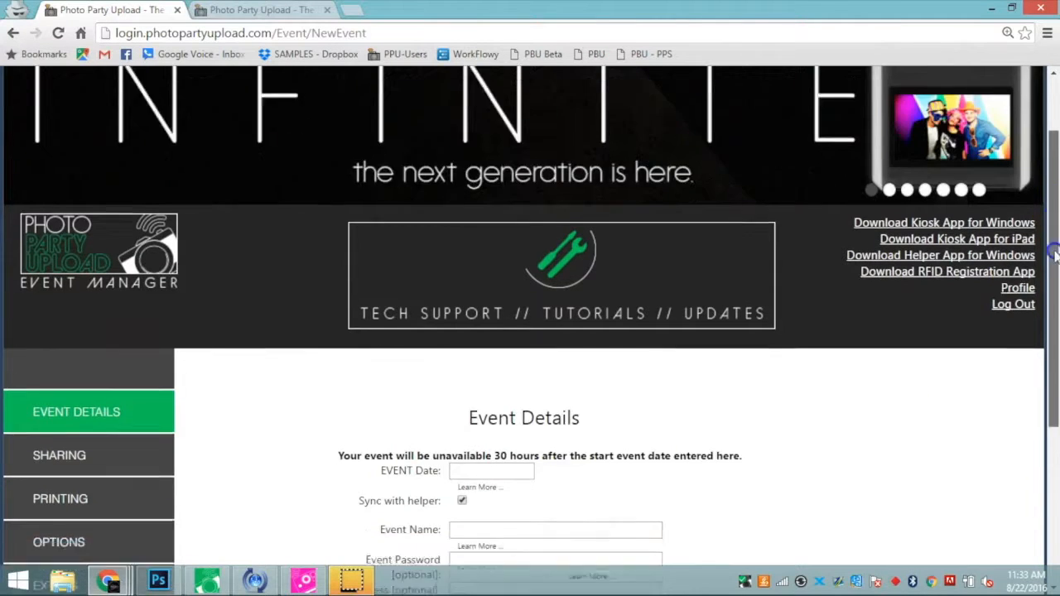
pyautogui.moveTo(1057, 225); pyautogui.dragTo(1056, 393)
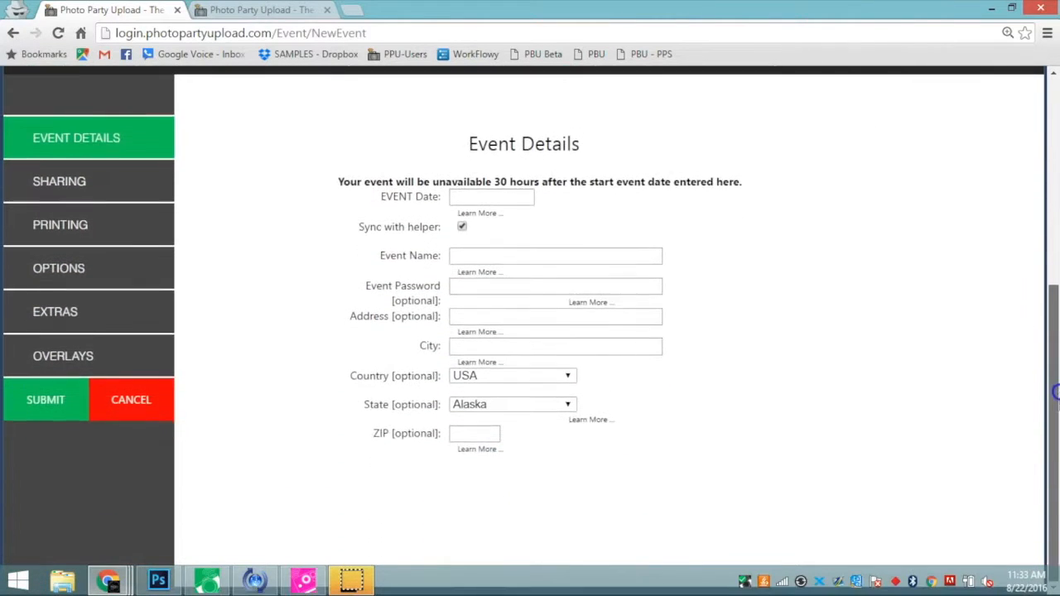
# Set the event date to 2016/08/31, name Test1, city Los Angeles and state California.
pyautogui.click(498, 197)
pyautogui.click(558, 360)
pyautogui.click(533, 256)
pyautogui.write('Test1')
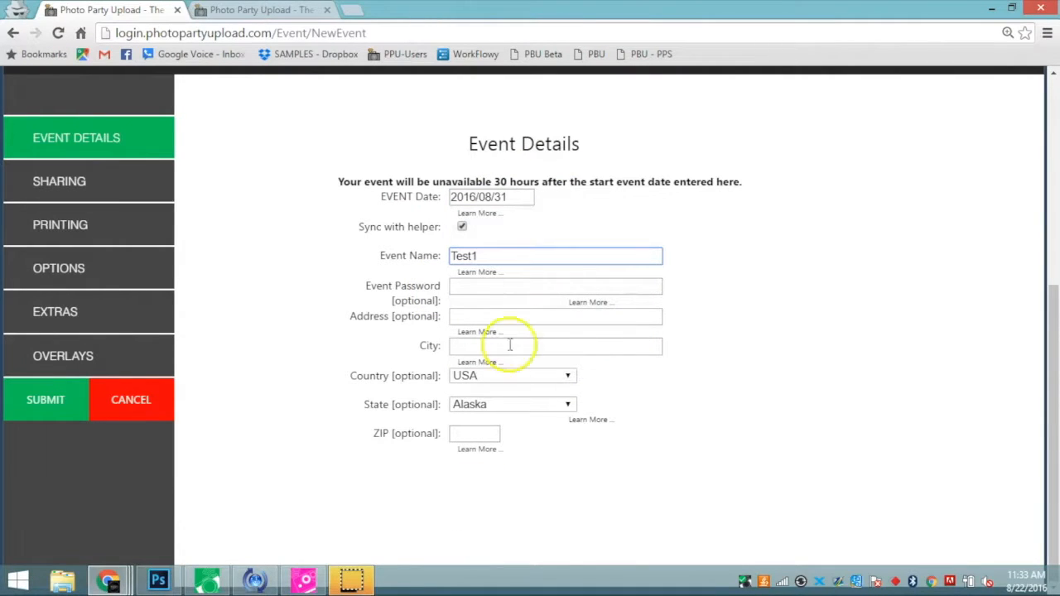
pyautogui.click(509, 346)
pyautogui.write('Los Angeles')
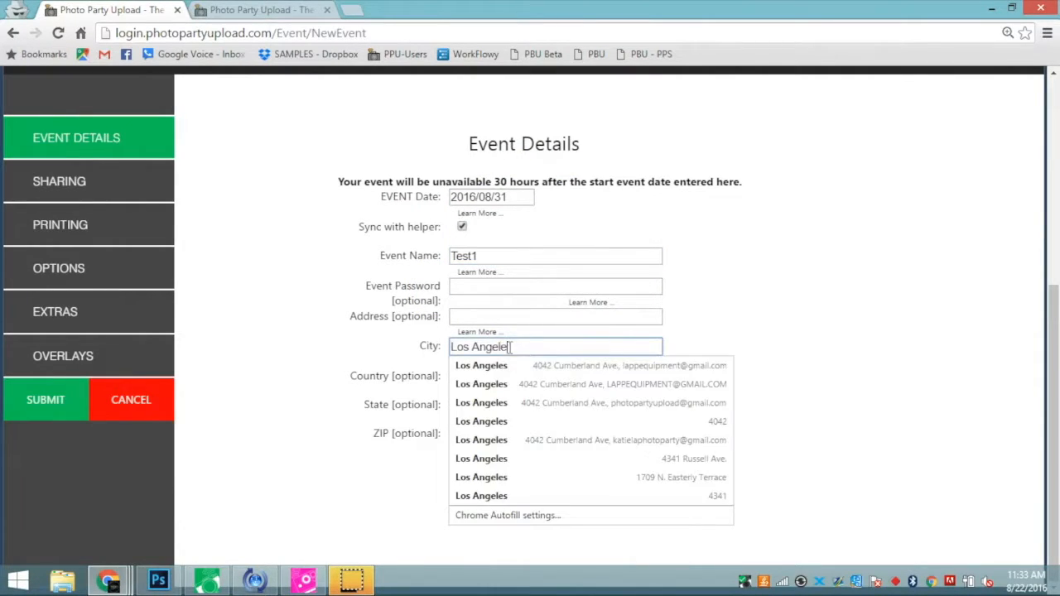
pyautogui.click(568, 402)
pyautogui.click(568, 402)
pyautogui.click(514, 181)
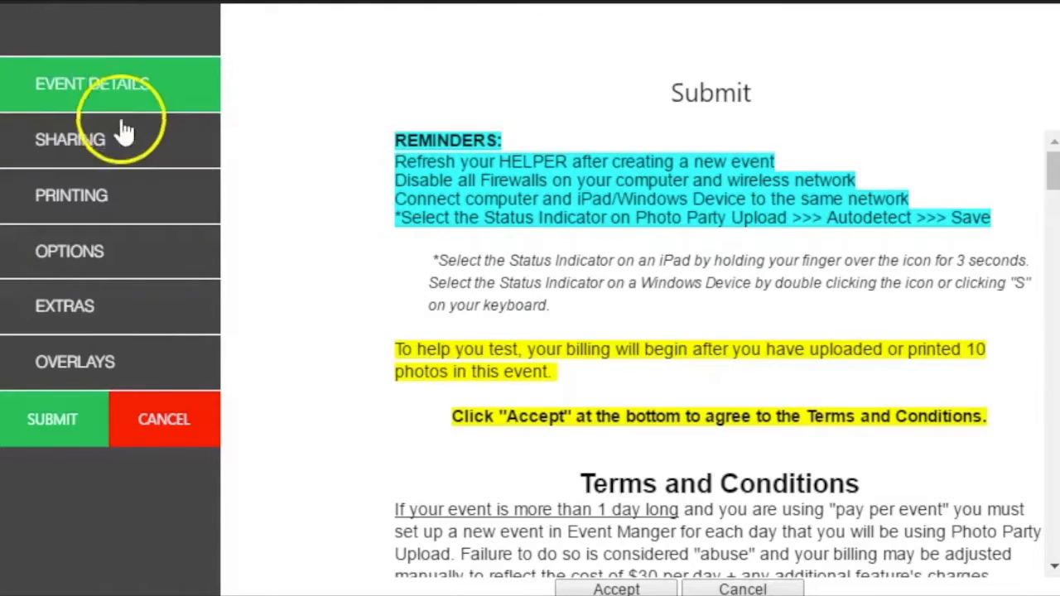
# Toggle Facebook sharing off and back on in the event's Sharing settings.
pyautogui.click(121, 159)
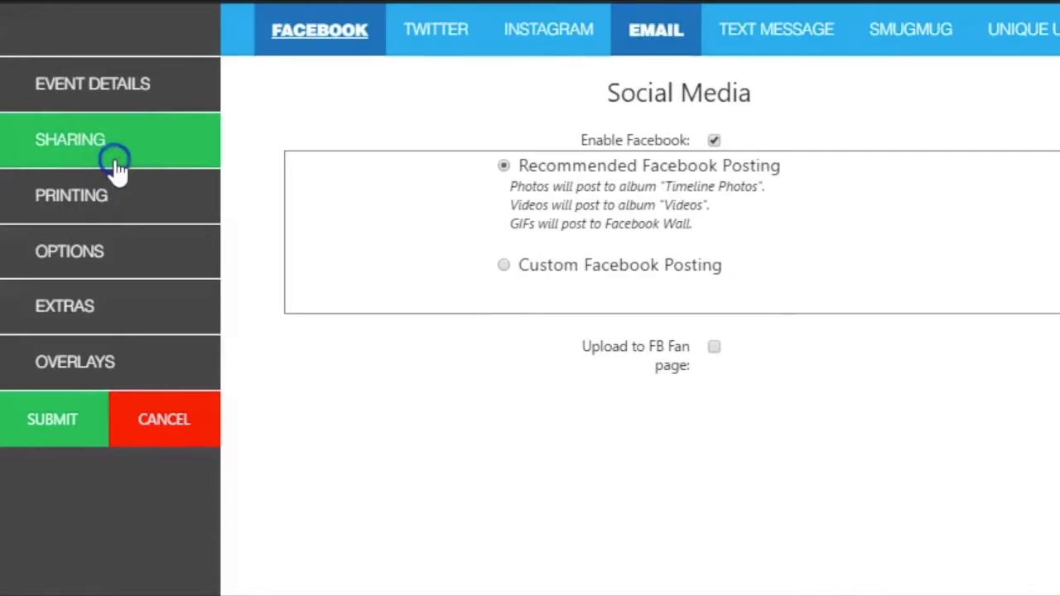
pyautogui.click(714, 141)
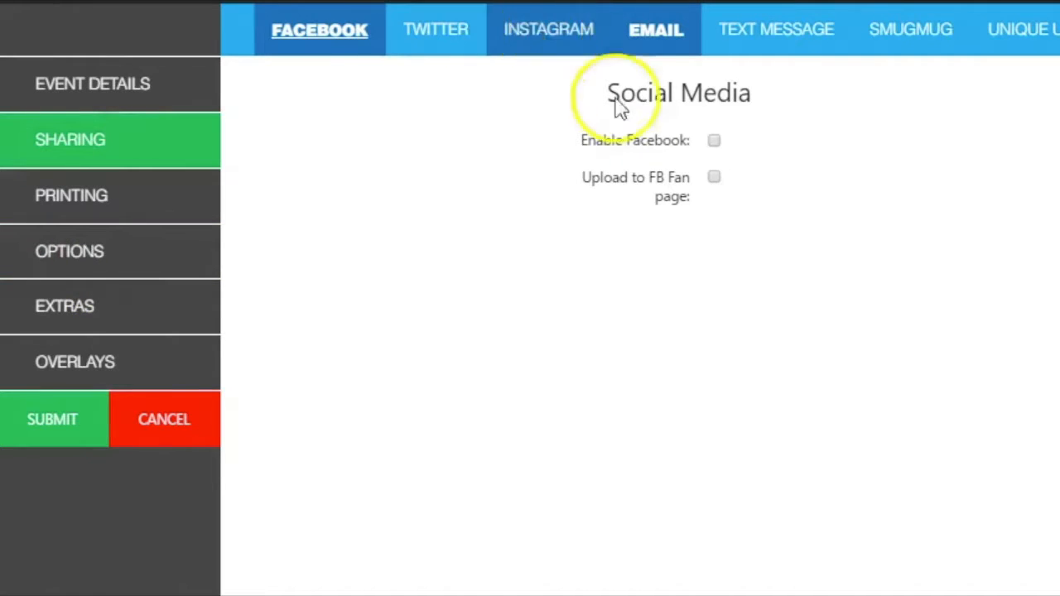
pyautogui.click(715, 140)
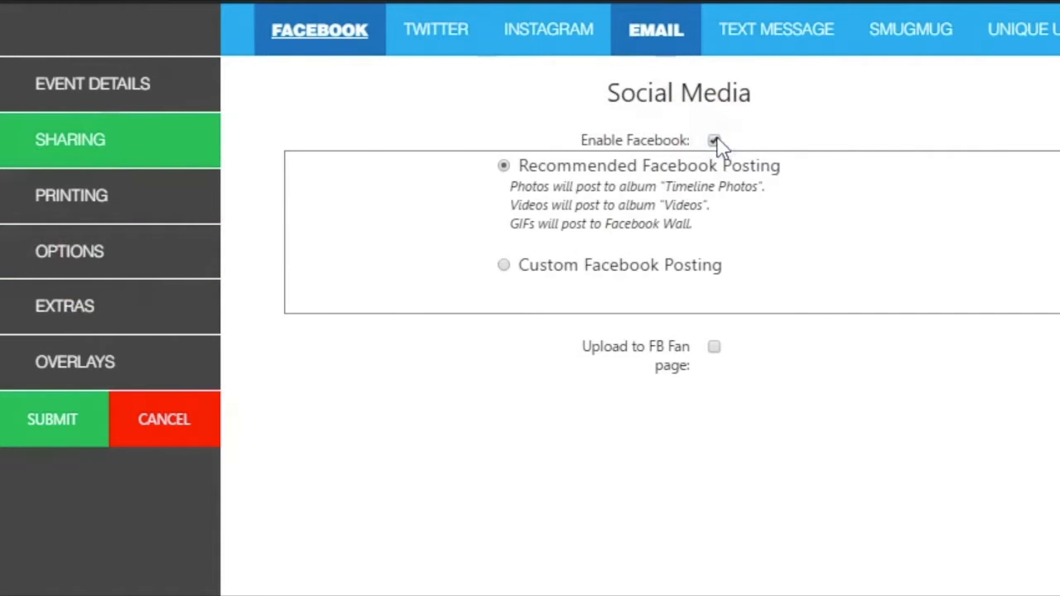
pyautogui.click(55, 439)
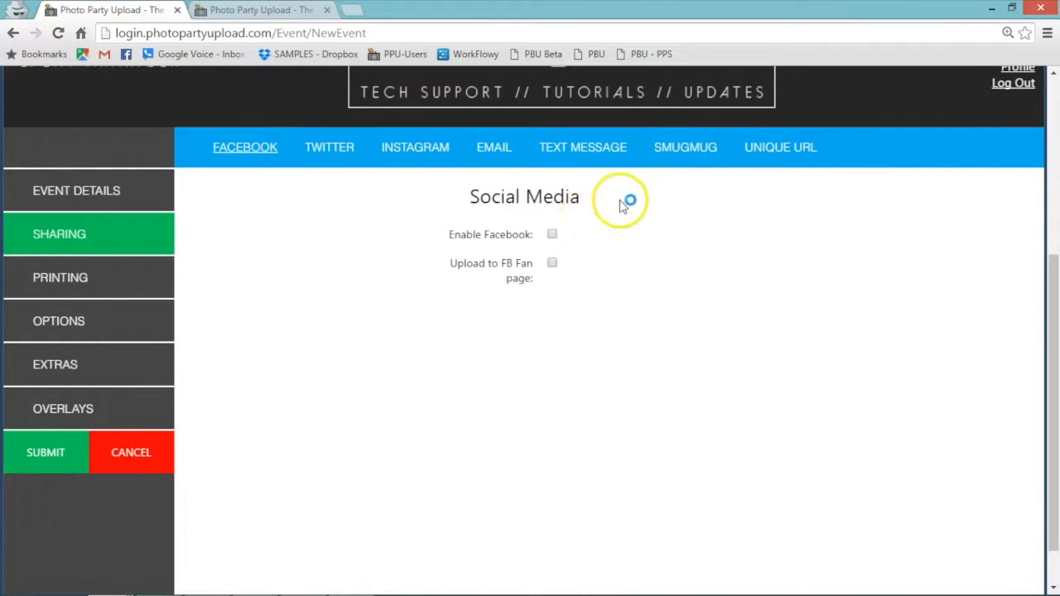
# Enable Facebook with Custom Facebook Posting to both an Album and a Wall Message.
pyautogui.click(553, 236)
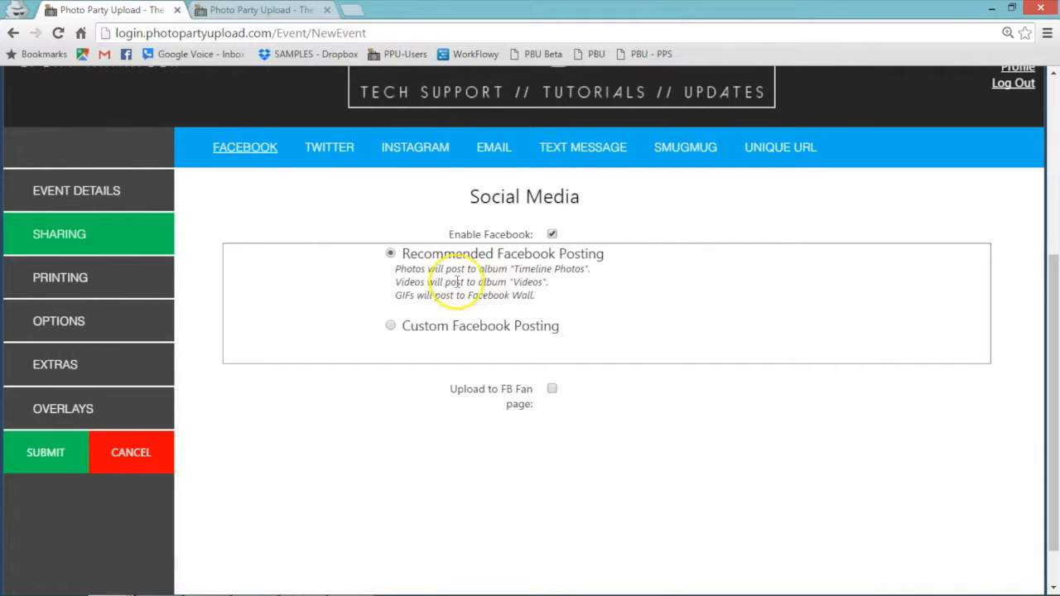
pyautogui.click(395, 328)
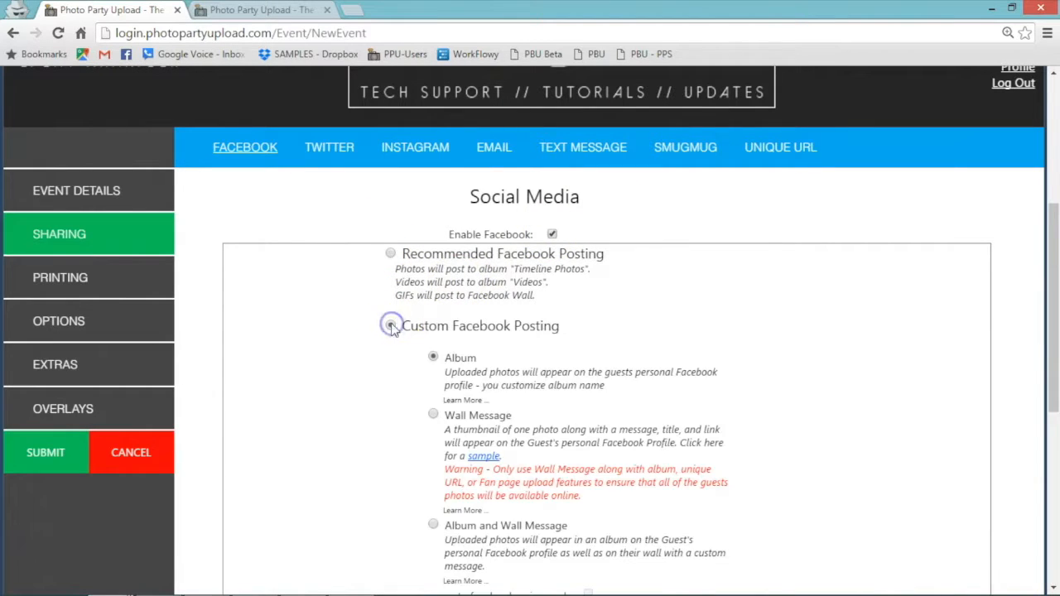
pyautogui.moveTo(1054, 233); pyautogui.dragTo(1055, 306)
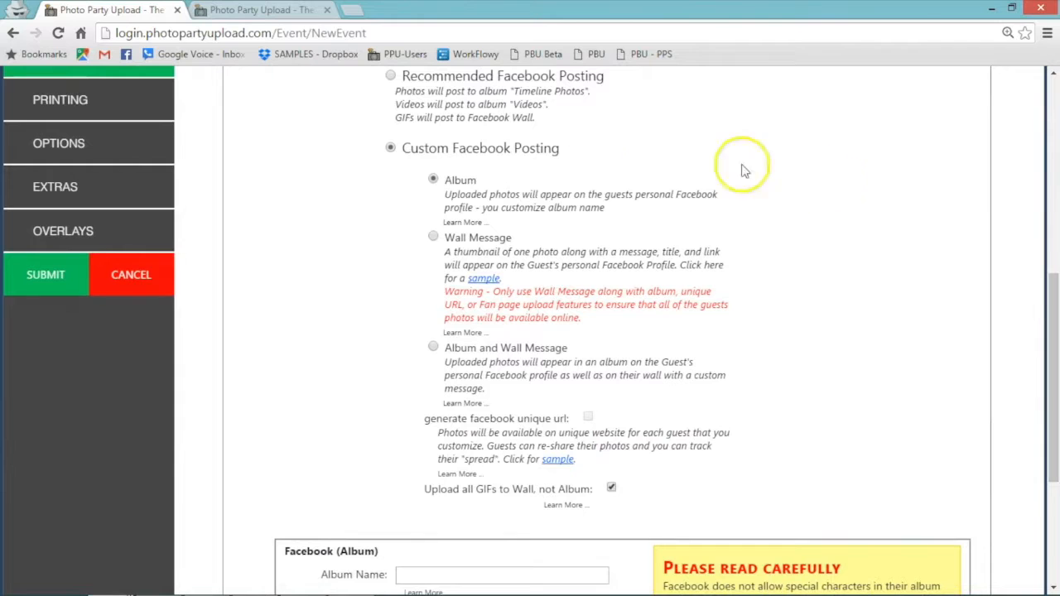
pyautogui.click(433, 237)
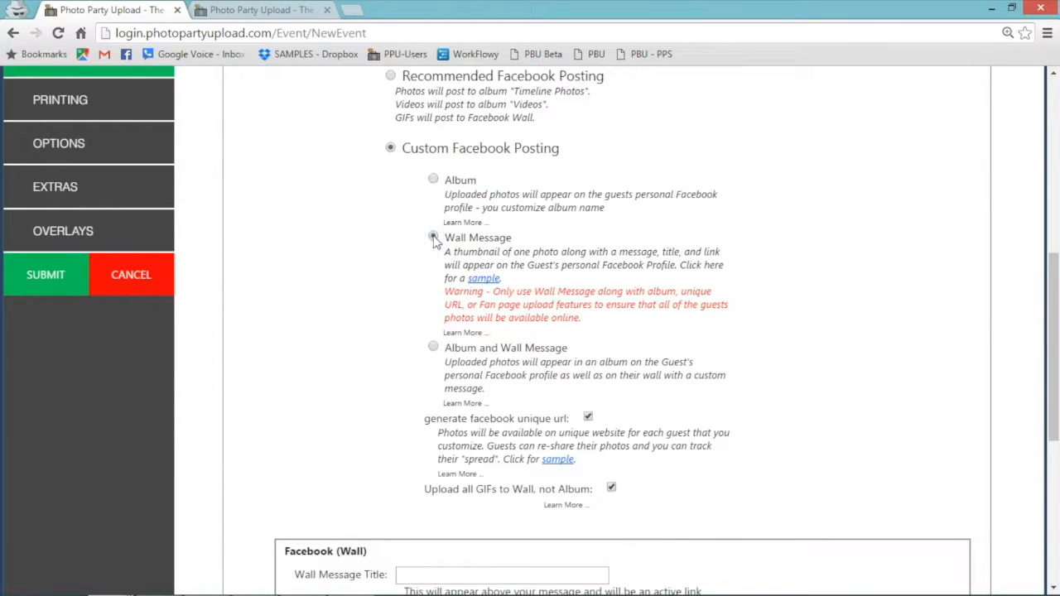
pyautogui.click(433, 349)
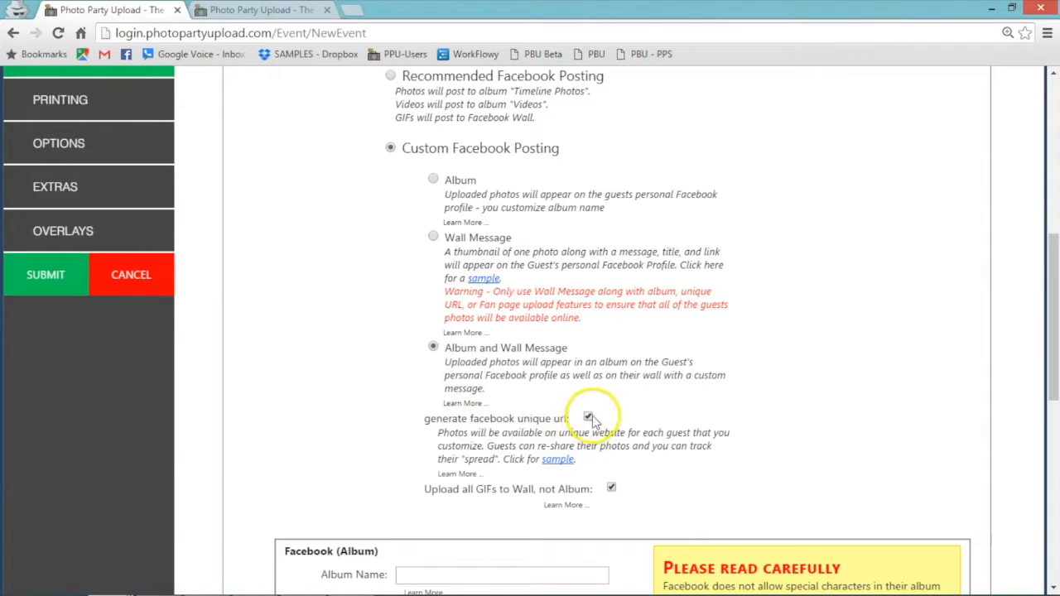
pyautogui.moveTo(850, 443); pyautogui.dragTo(838, 425)
pyautogui.click(839, 425)
pyautogui.moveTo(1054, 378); pyautogui.dragTo(1054, 461)
# Try an album name, then leave the Album Name and Wall Message Title fields empty.
pyautogui.click(446, 308)
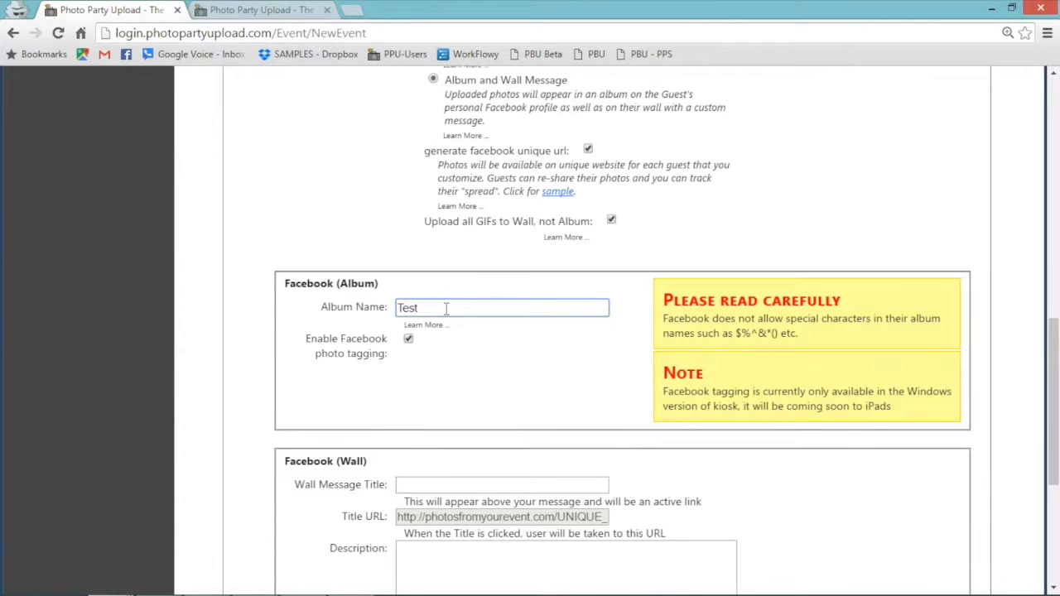
pyautogui.write('Te')
pyautogui.press('BackSpace')
pyautogui.press('BackSpace')
pyautogui.write('Bra')
pyautogui.moveTo(565, 305); pyautogui.dragTo(349, 312)
pyautogui.press('BackSpace')
pyautogui.moveTo(1056, 333); pyautogui.dragTo(1056, 410)
pyautogui.click(525, 248)
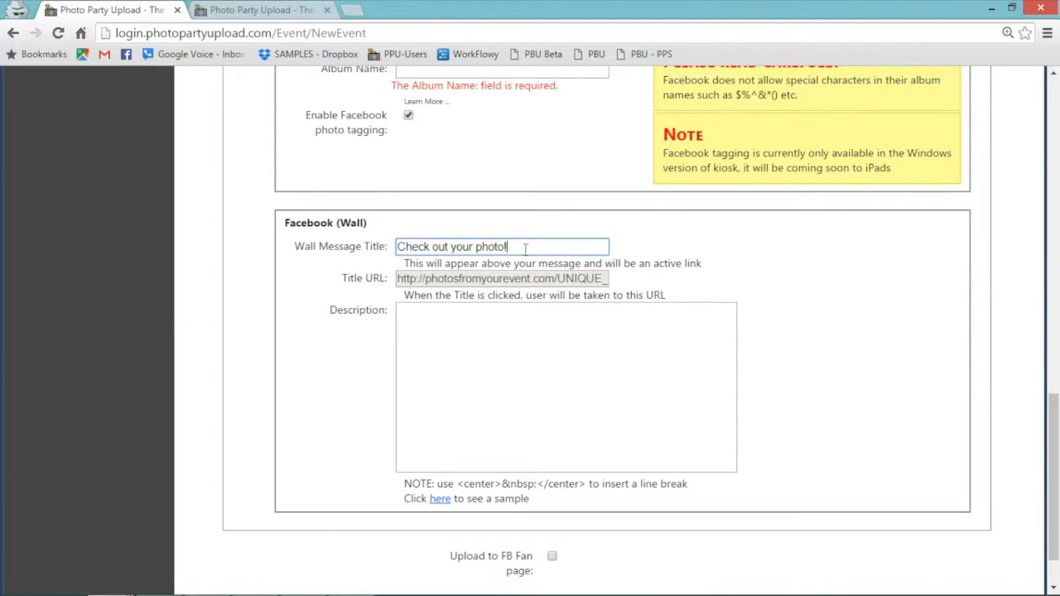
pyautogui.hotkey('ctrl', 'a')
pyautogui.press('BackSpace')
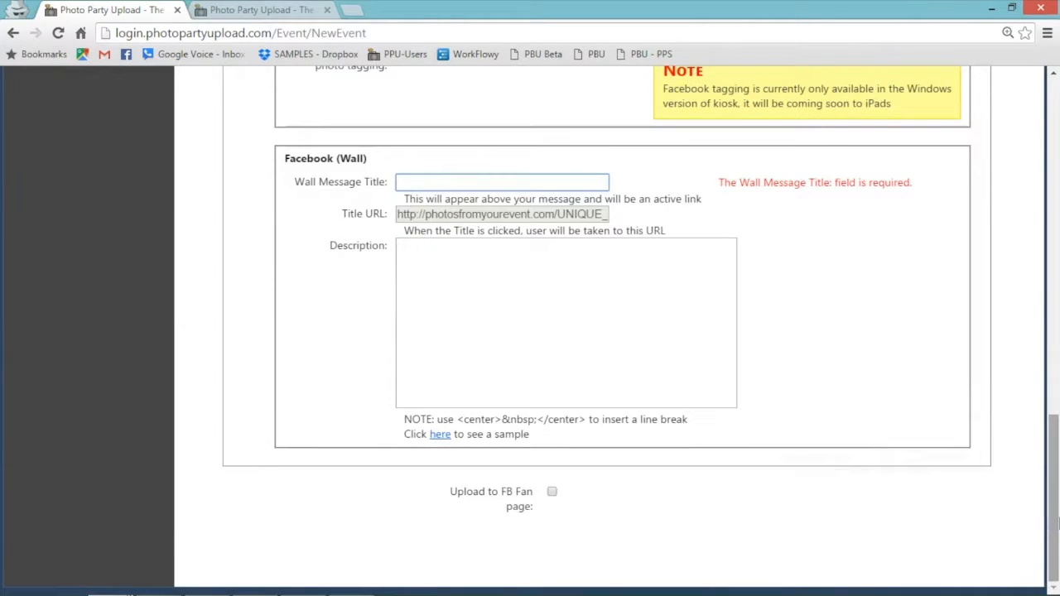
# Tick Upload to FB Fan page with Upload All and scroll to the Fan Page section.
pyautogui.click(553, 492)
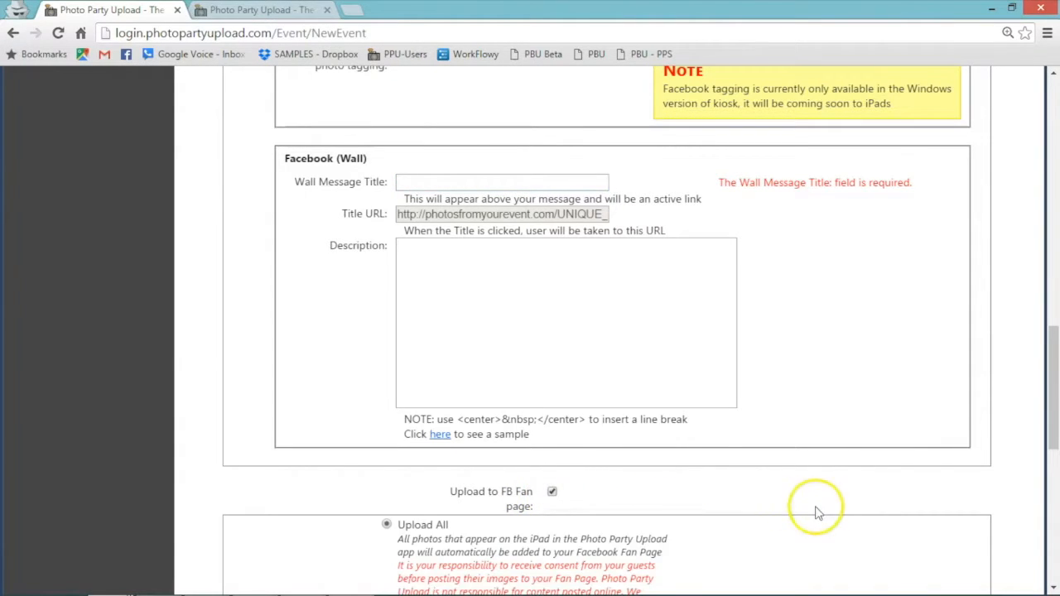
pyautogui.moveTo(1052, 358); pyautogui.dragTo(1054, 432)
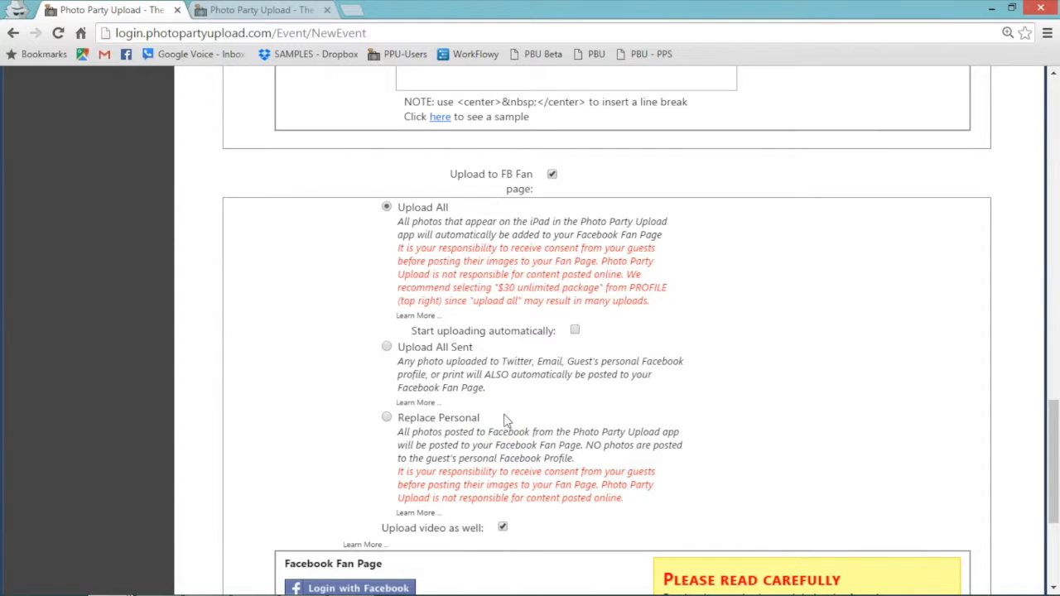
pyautogui.scroll(-3, 507, 420)
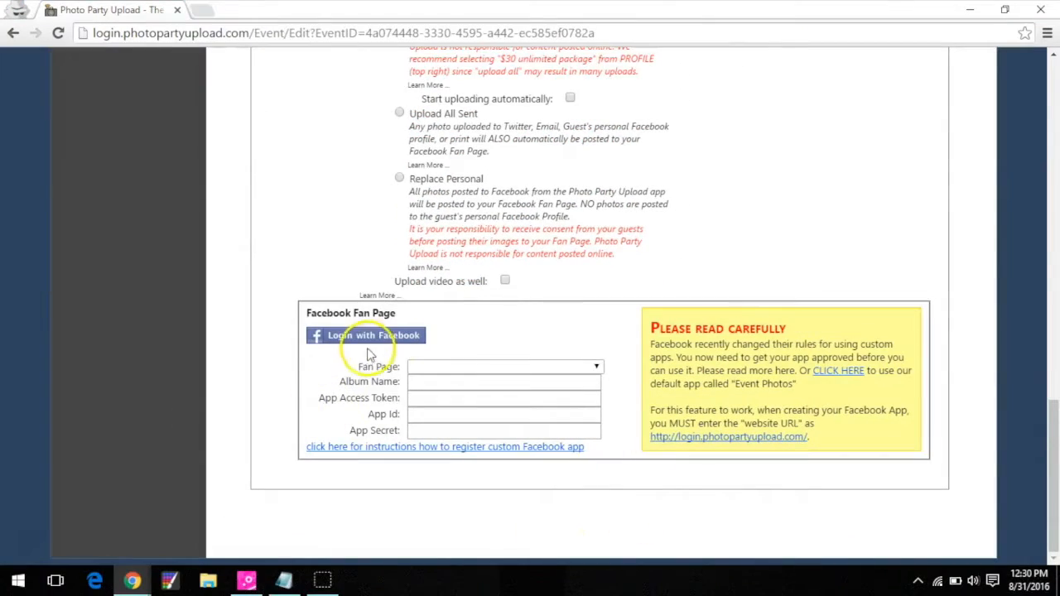
# Dismiss the missing Facebook app ID alert and fill in the default Facebook app details.
pyautogui.click(372, 341)
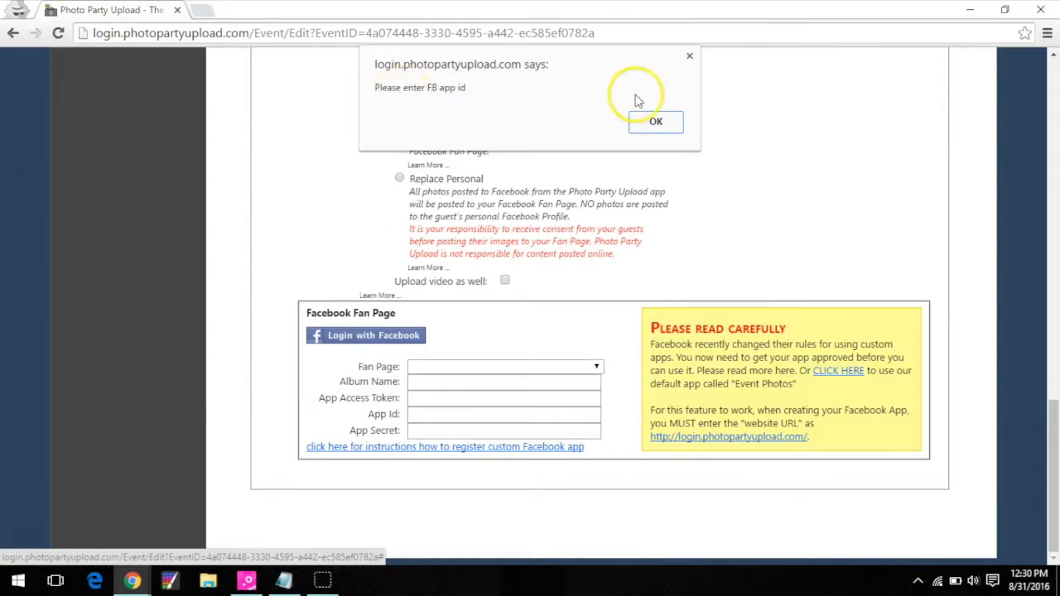
pyautogui.click(651, 120)
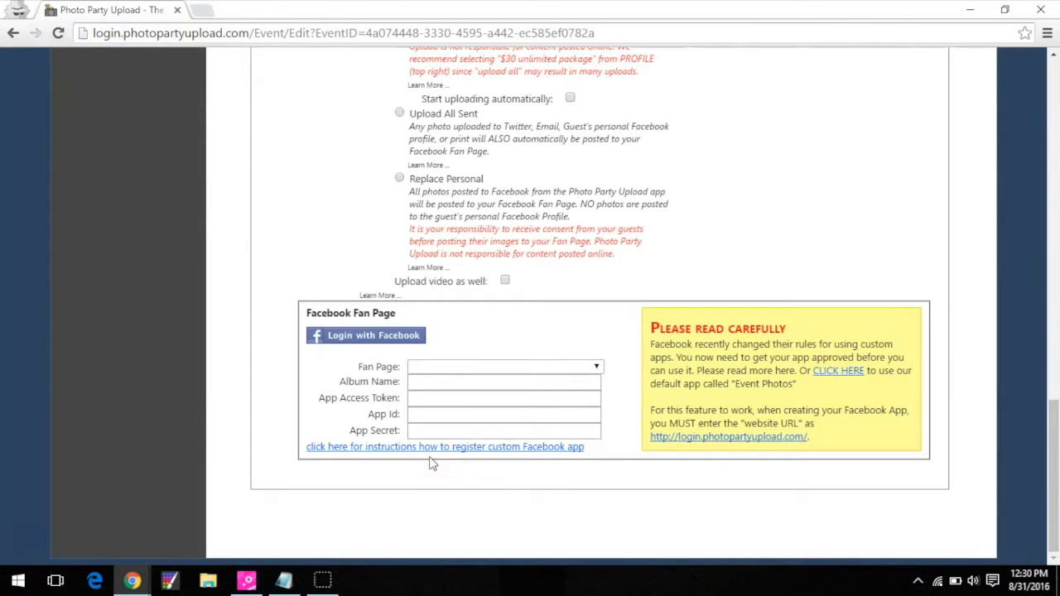
pyautogui.click(838, 373)
# Log in to Facebook with the account e-mail and password, then open the Fan Page list.
pyautogui.click(416, 334)
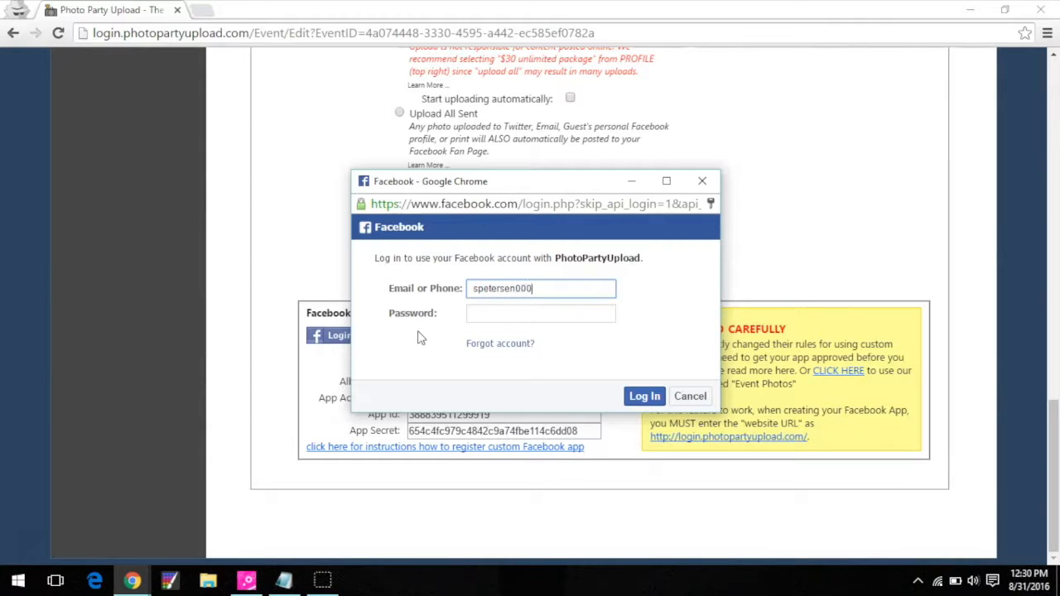
pyautogui.press('Tab')
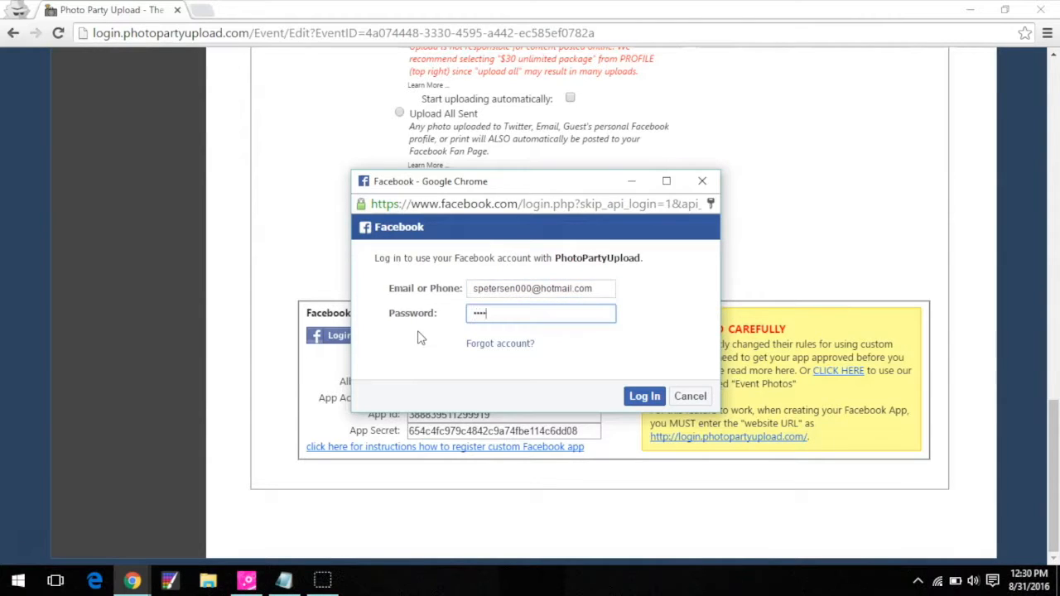
pyautogui.press('Return')
pyautogui.click(451, 369)
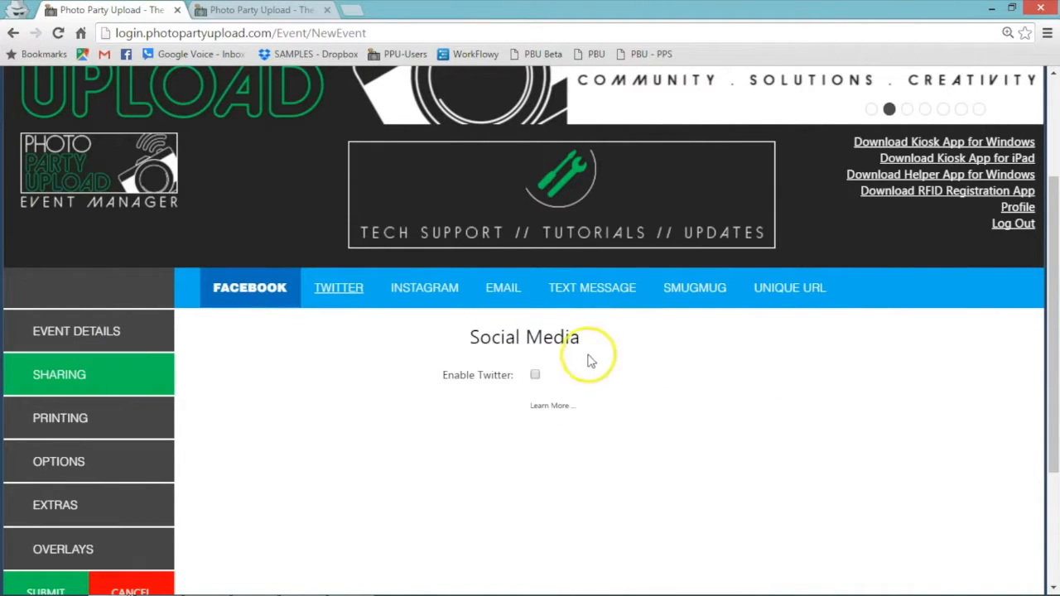
# Enable Twitter sharing and start writing its default message.
pyautogui.click(535, 374)
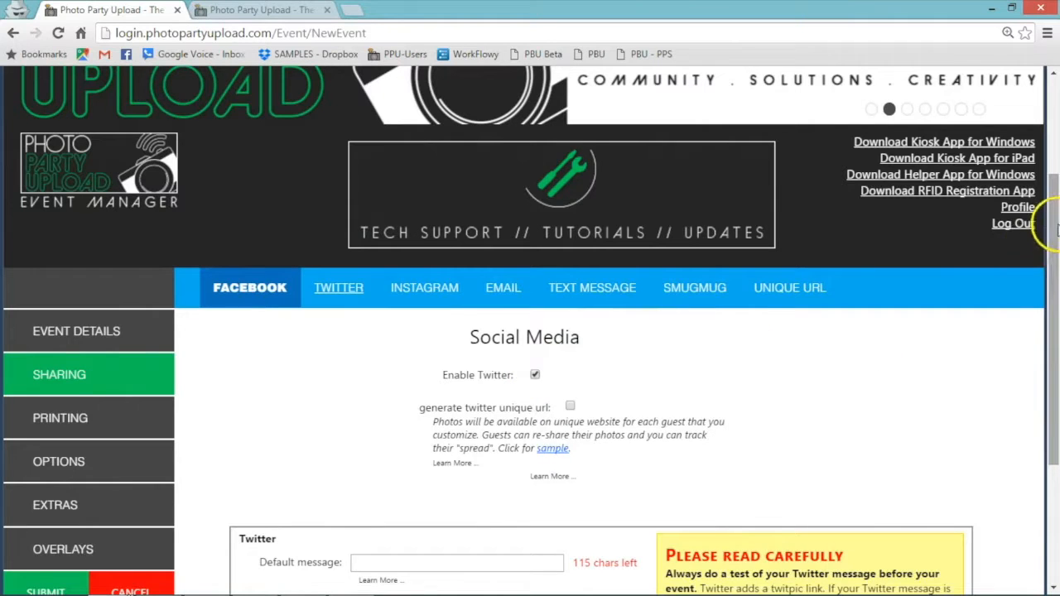
pyautogui.scroll(-3, 1054, 228)
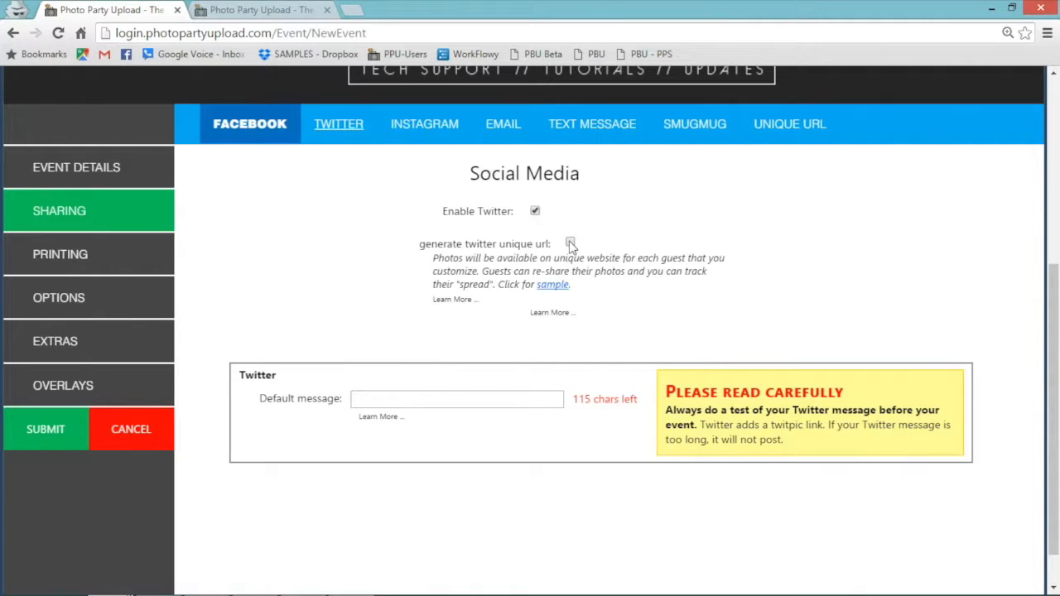
pyautogui.click(441, 402)
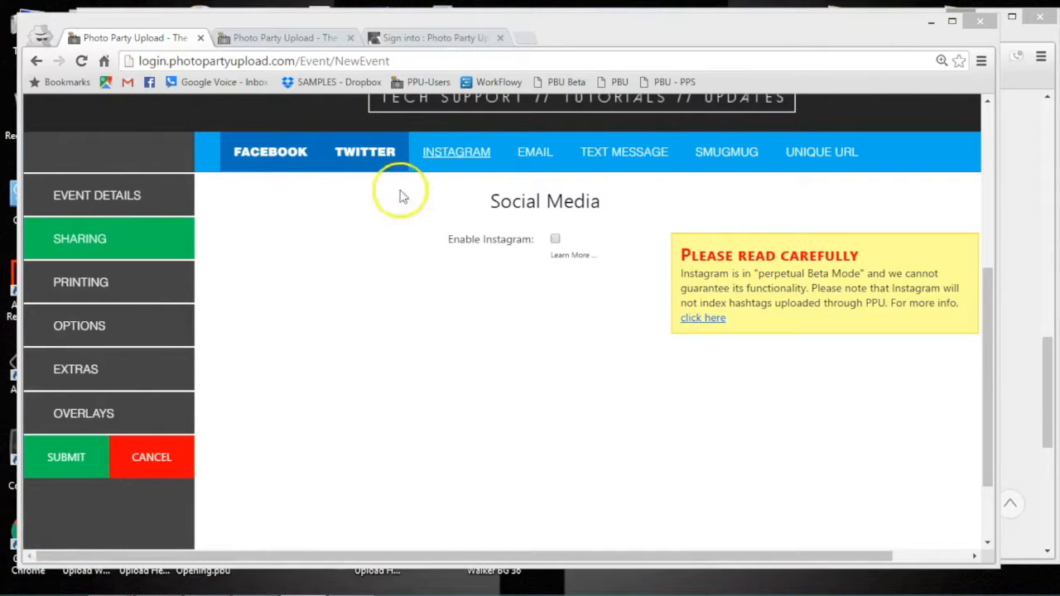
# Enable Instagram sharing with the default message '#Test Check out my photo!'.
pyautogui.click(458, 166)
pyautogui.click(362, 150)
pyautogui.click(555, 238)
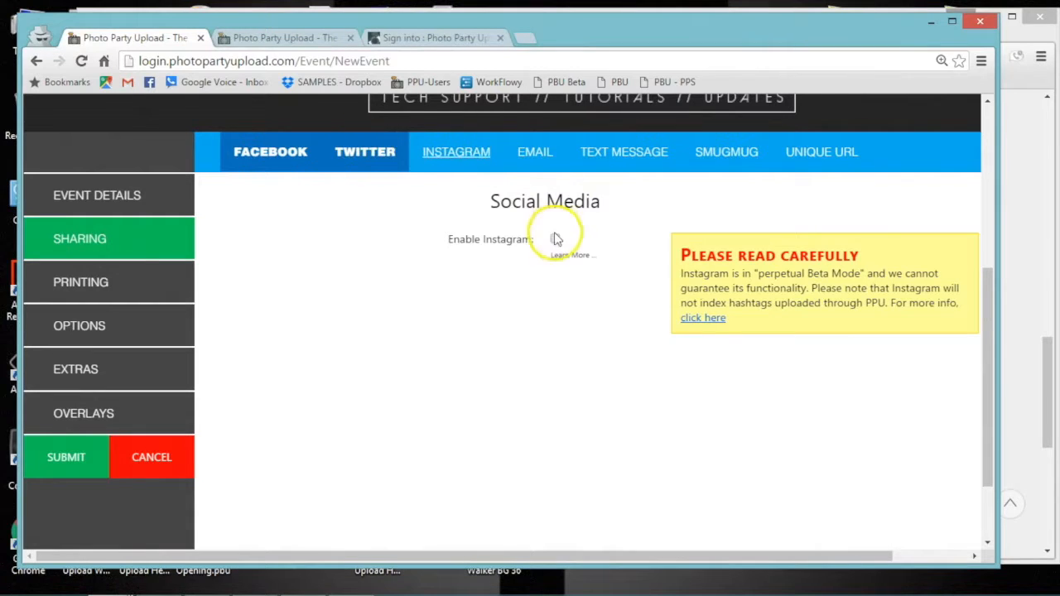
pyautogui.click(459, 379)
pyautogui.write('#Test Check out m')
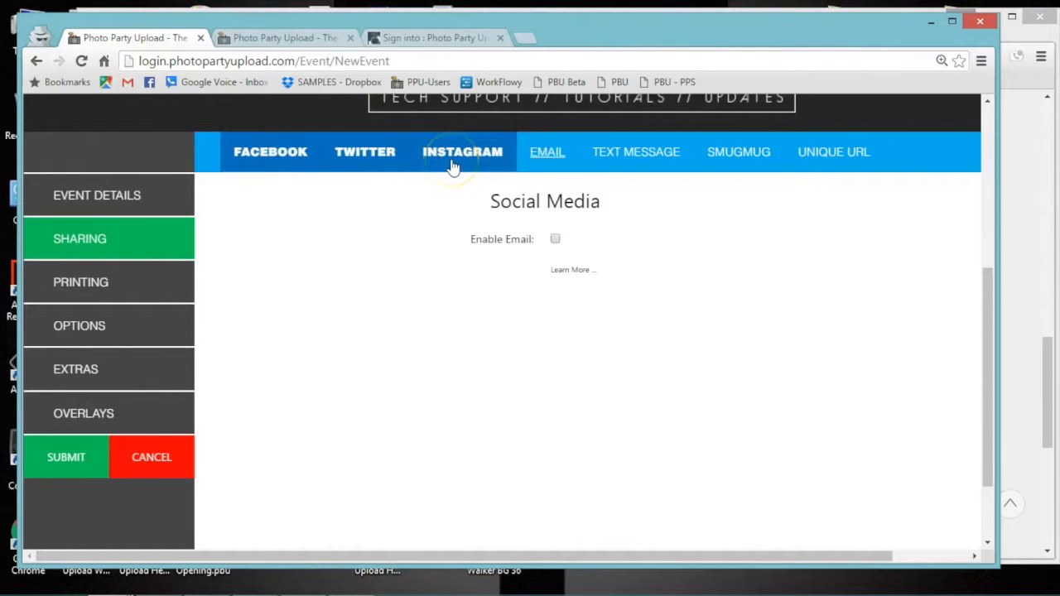
# Turn on email sharing for the event.
pyautogui.click(545, 156)
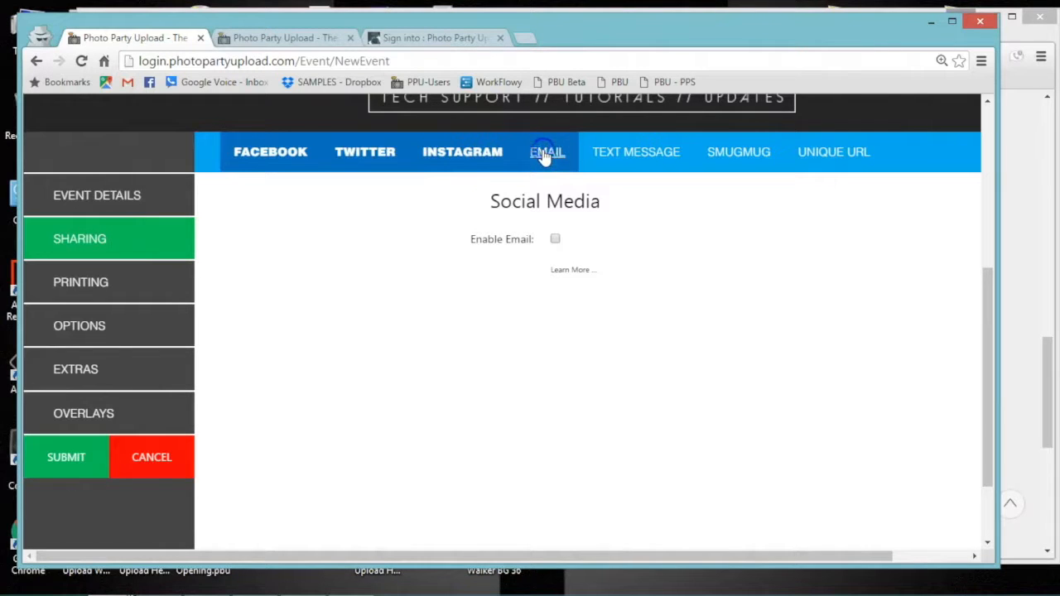
pyautogui.click(555, 239)
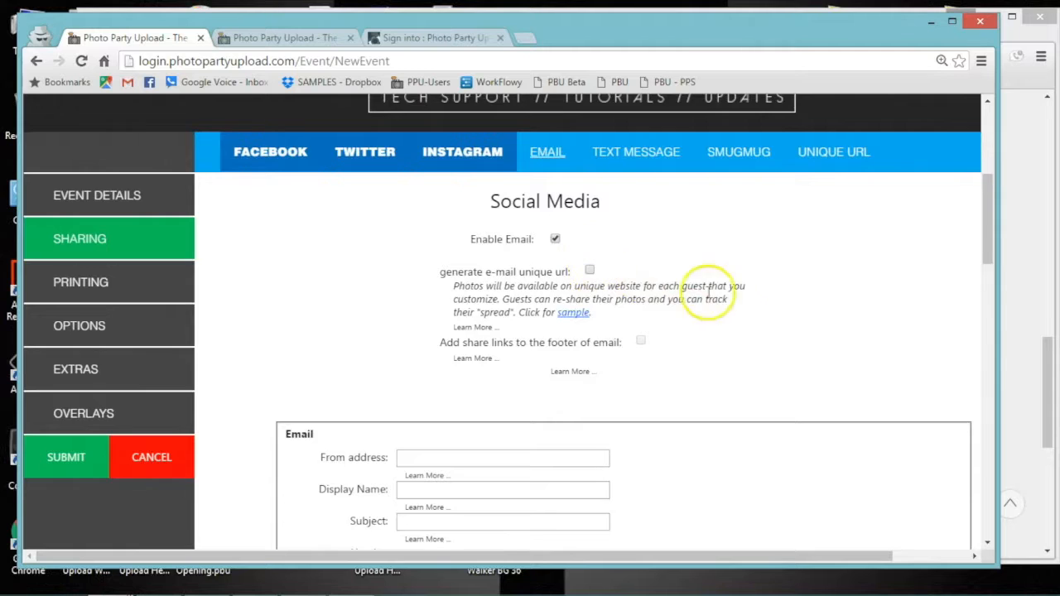
pyautogui.scroll(-4, 715, 296)
pyautogui.scroll(2, 721, 293)
# Enter the sender address, display name Your Photos and subject 'Check out your photos from your event!'.
pyautogui.click(600, 271)
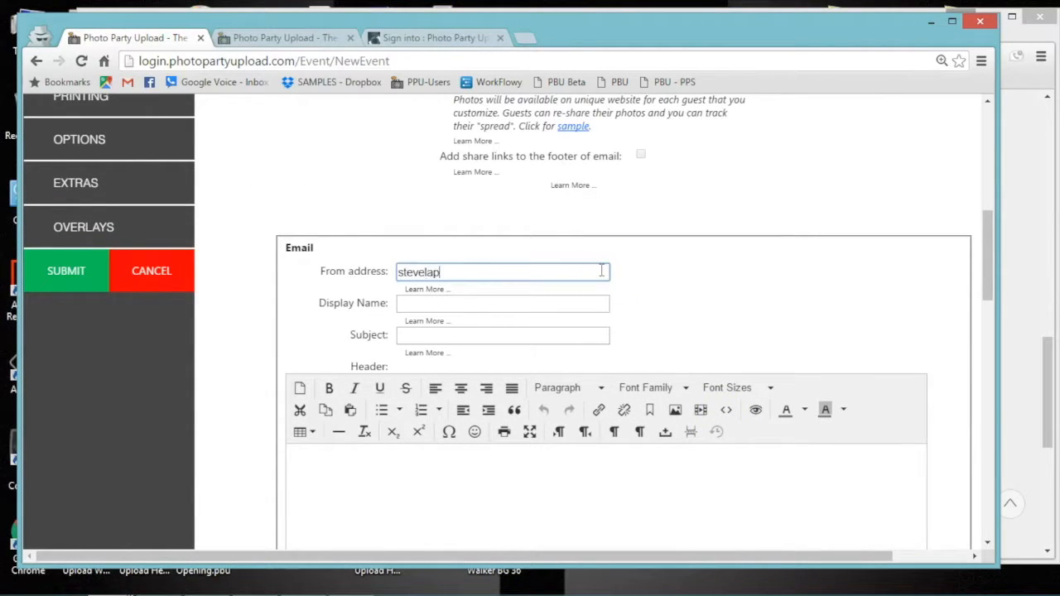
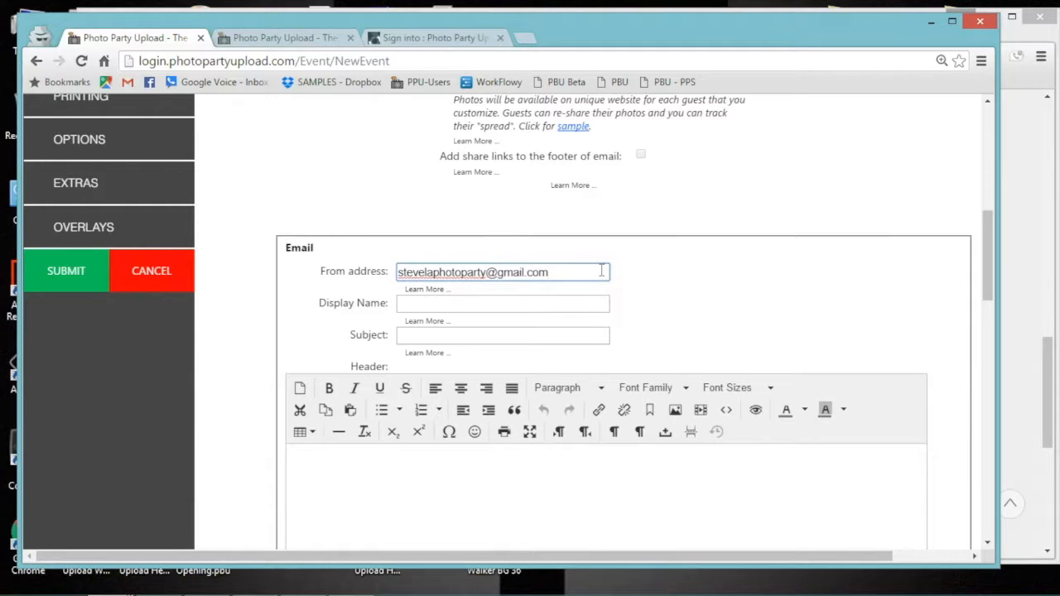
pyautogui.click(519, 302)
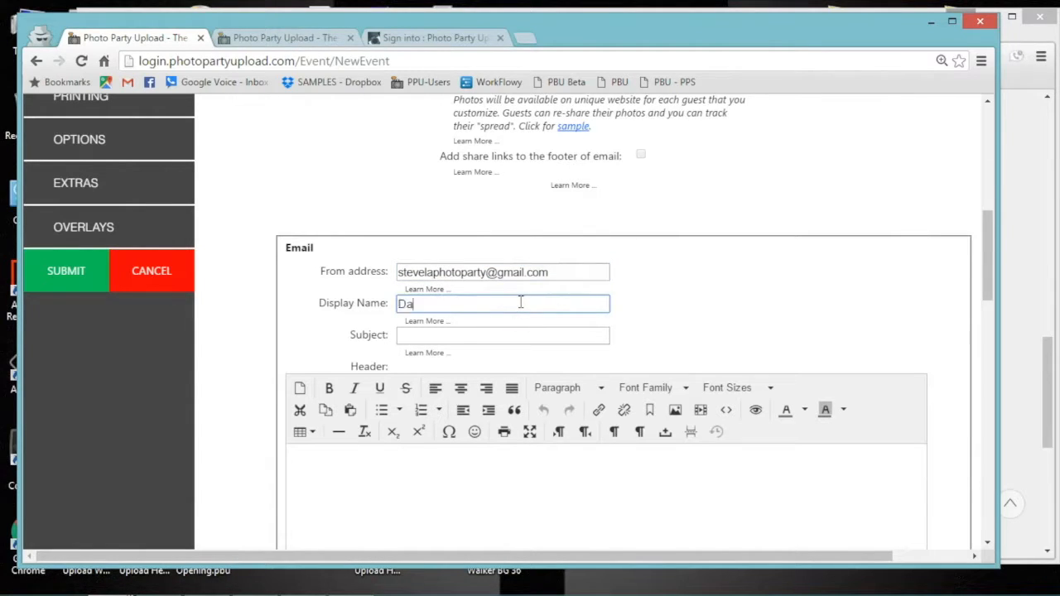
pyautogui.press('Tab')
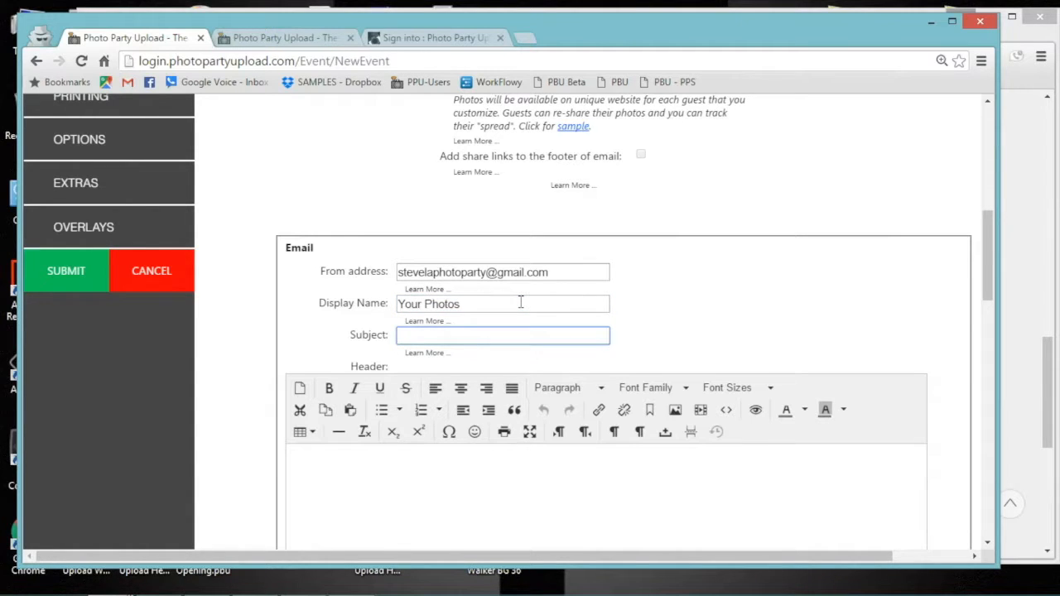
pyautogui.write('Check out your photos from your event!')
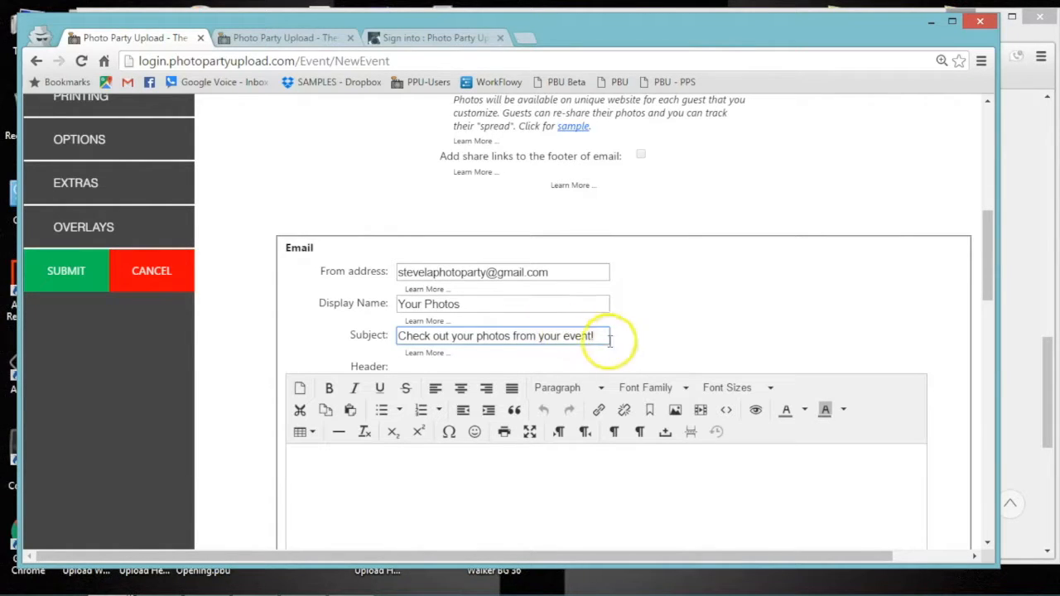
pyautogui.moveTo(999, 260); pyautogui.dragTo(977, 502)
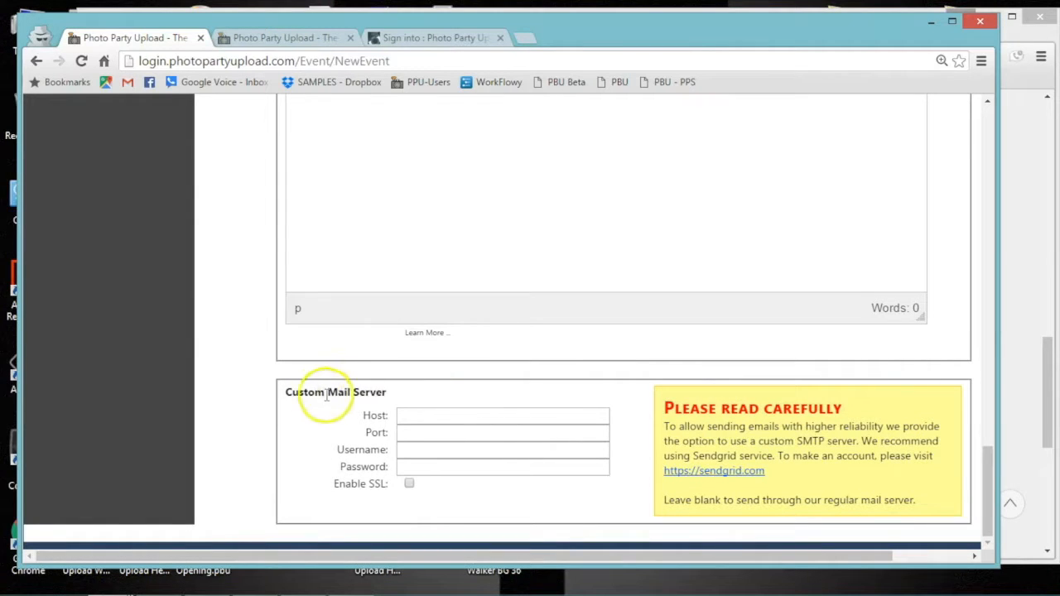
pyautogui.moveTo(282, 390); pyautogui.dragTo(397, 390)
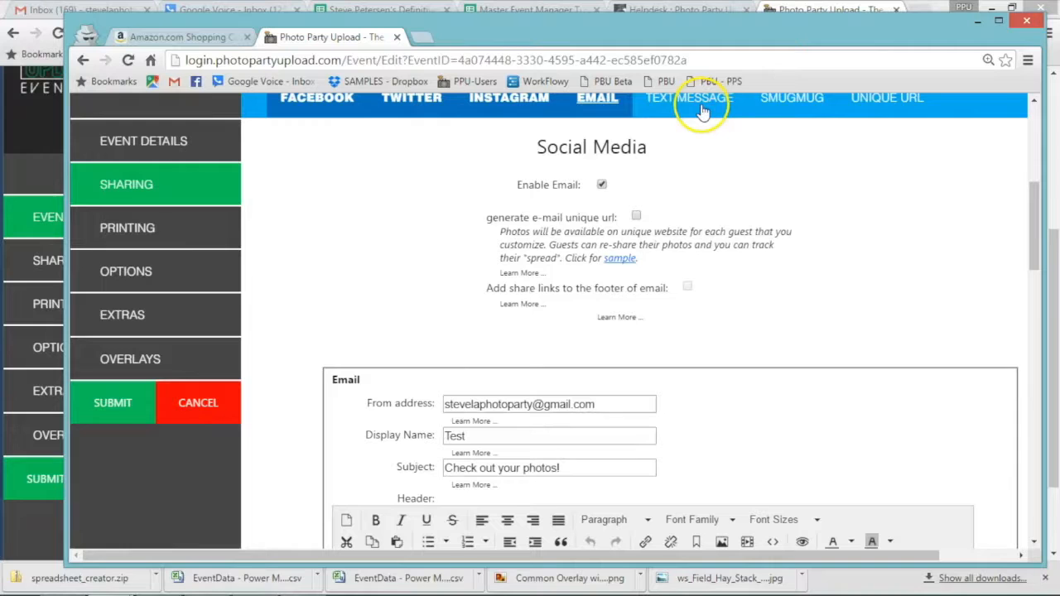
# Enable texting with default message 'Your photo from LA Photo Party!' and begin connecting Twilio.
pyautogui.rightClick(703, 109)
pyautogui.click(689, 109)
pyautogui.click(684, 109)
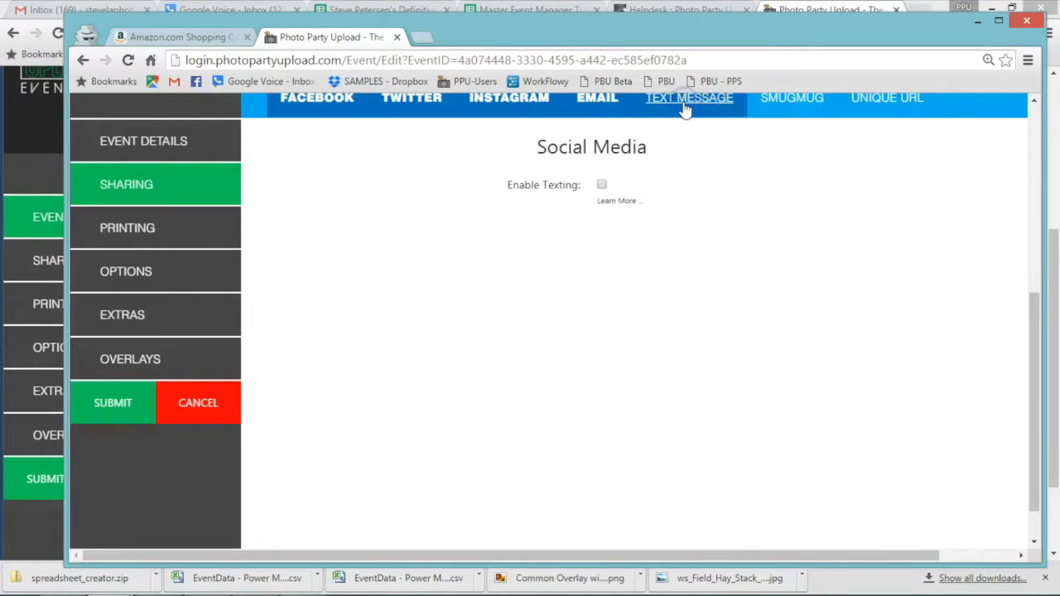
pyautogui.click(602, 185)
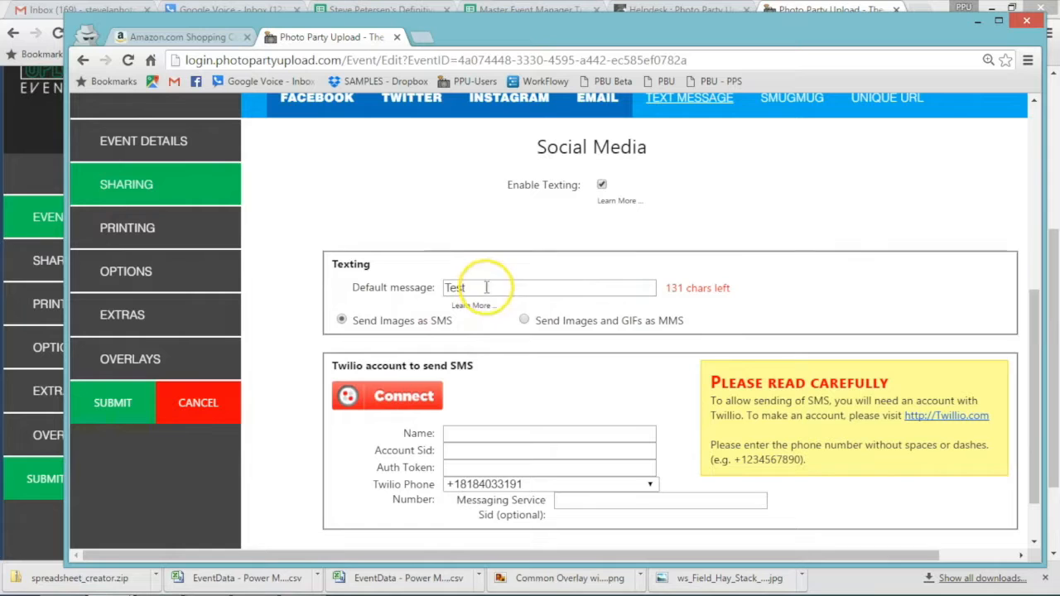
pyautogui.moveTo(469, 288); pyautogui.dragTo(427, 285)
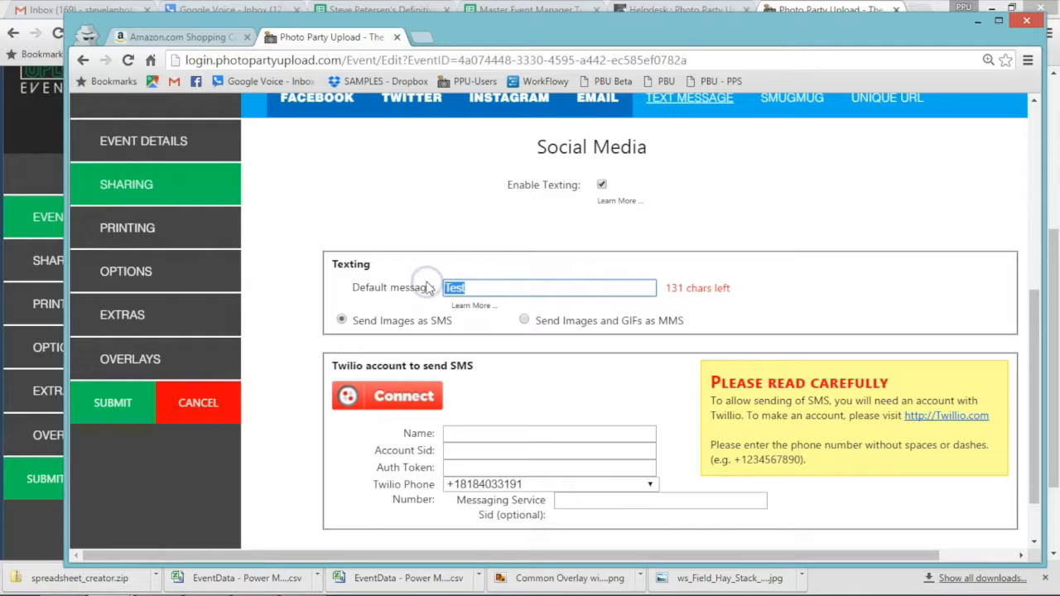
pyautogui.write('Your photo from LA  Photo Party!')
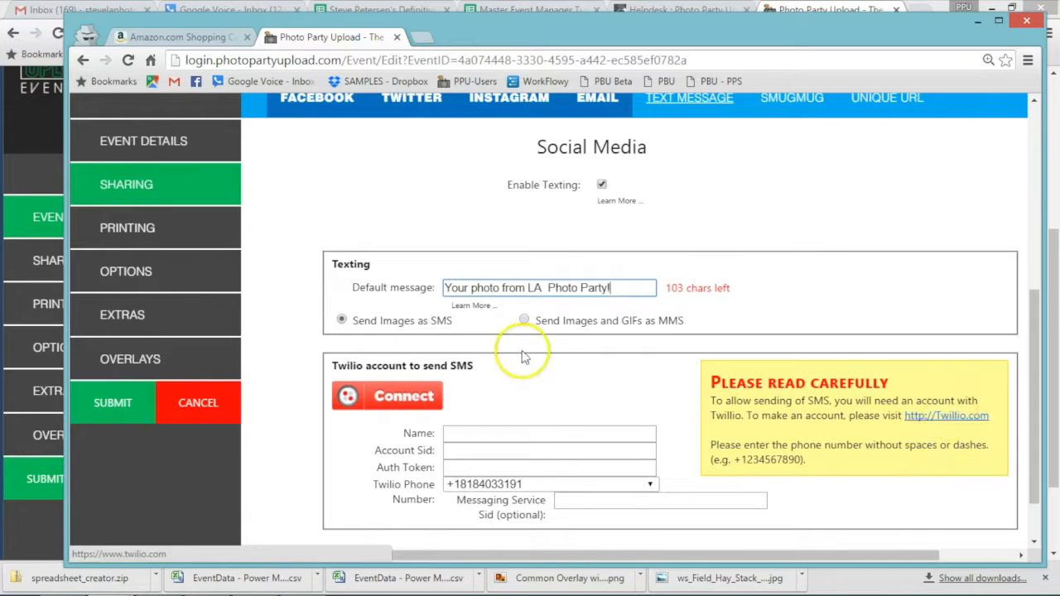
pyautogui.click(420, 400)
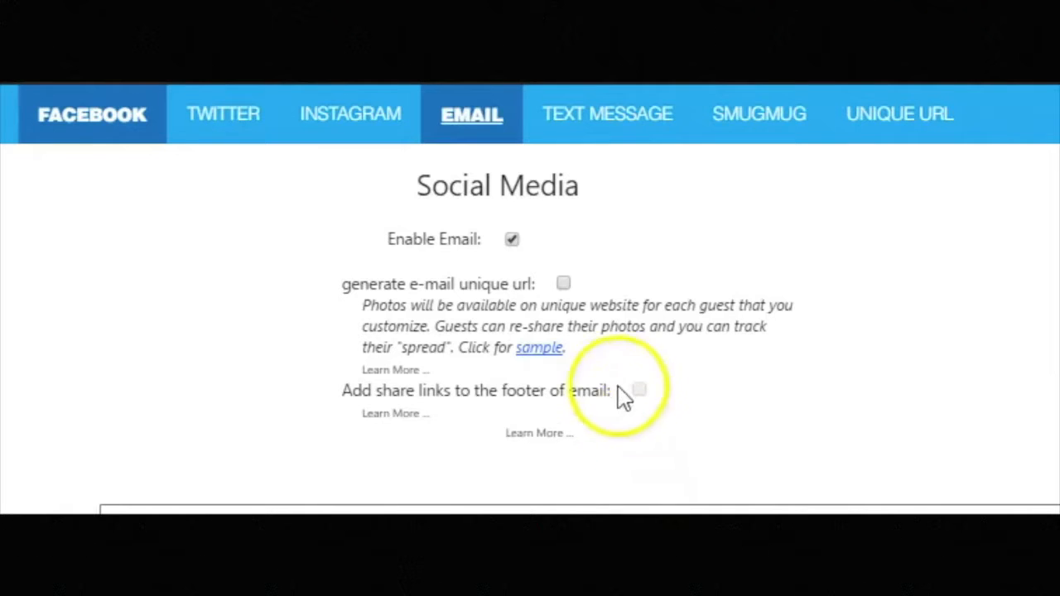
# Check 'generate e-mail unique url' and review the Unique URL header, footer and page fields.
pyautogui.click(564, 284)
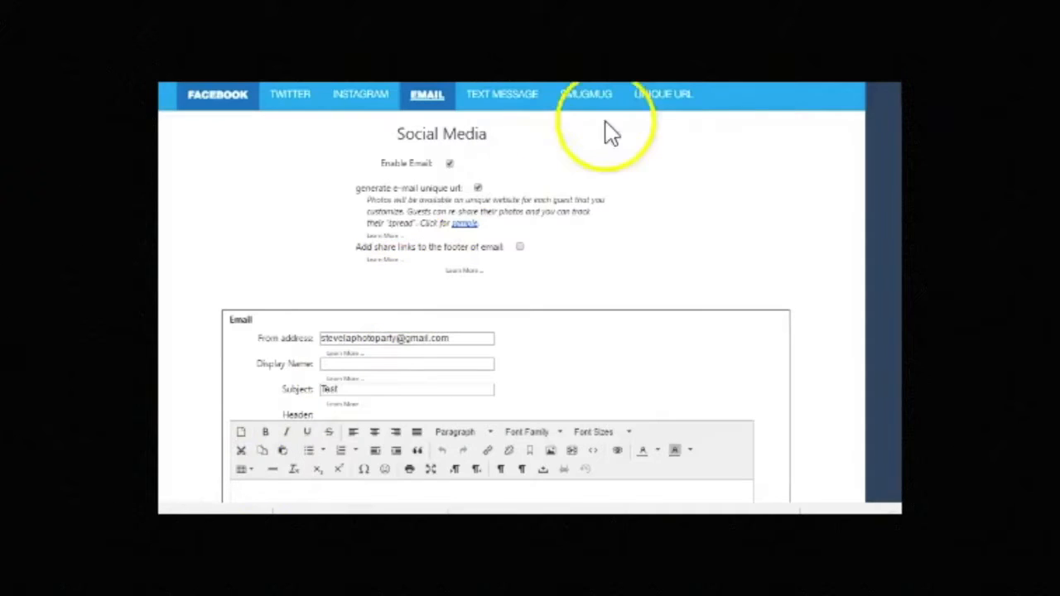
pyautogui.click(869, 114)
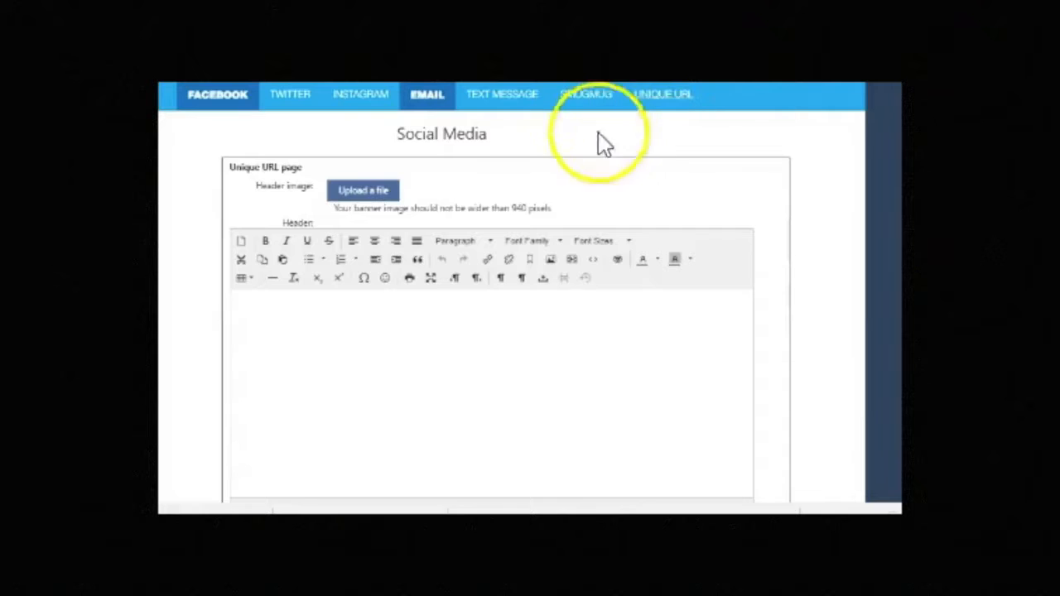
pyautogui.scroll(-10, 445, 180)
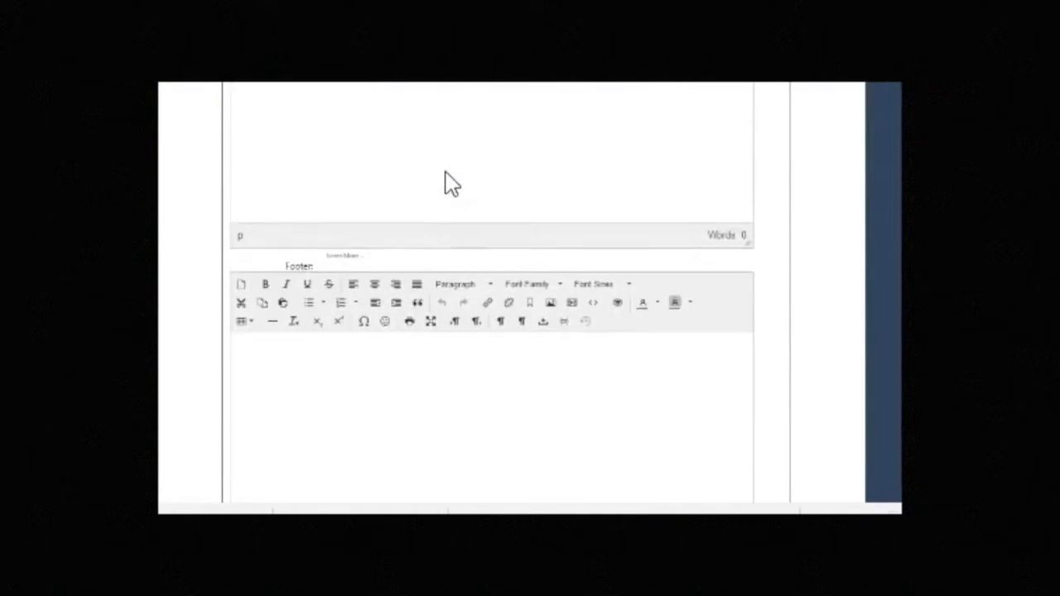
pyautogui.scroll(-2, 445, 182)
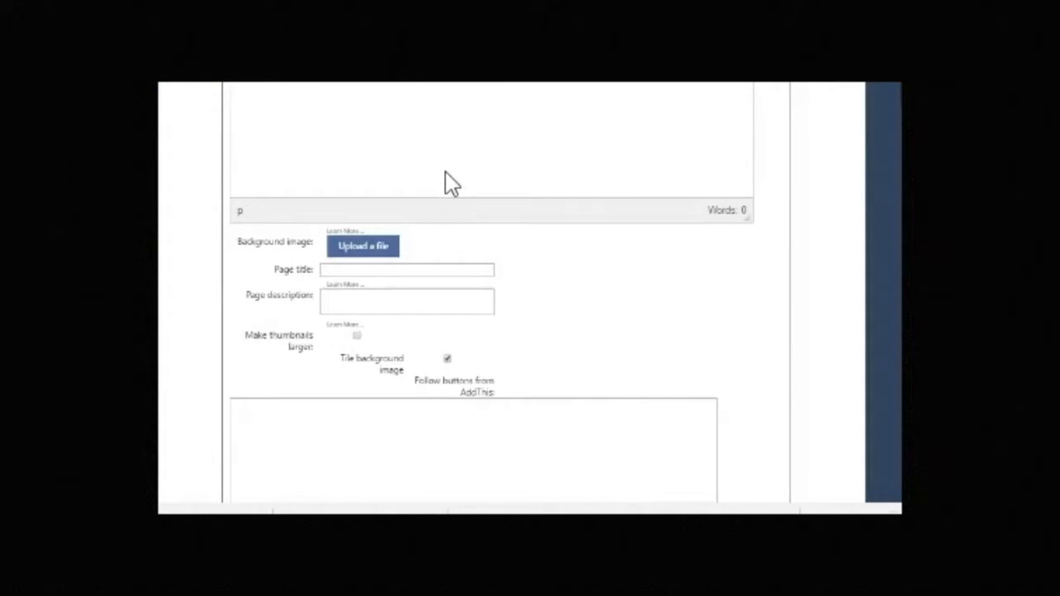
pyautogui.scroll(-4, 444, 182)
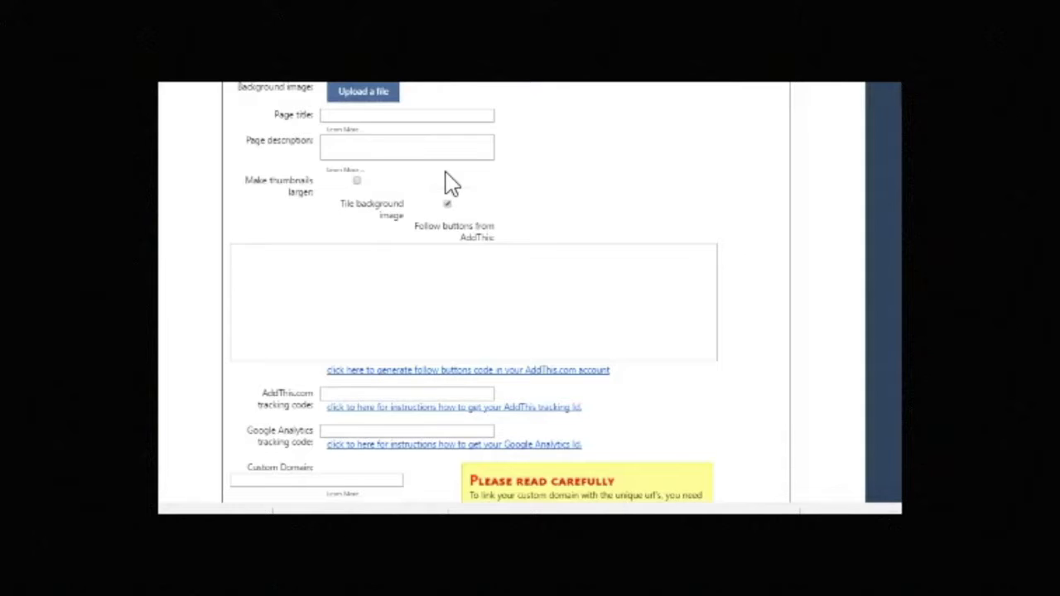
pyautogui.scroll(-2, 447, 178)
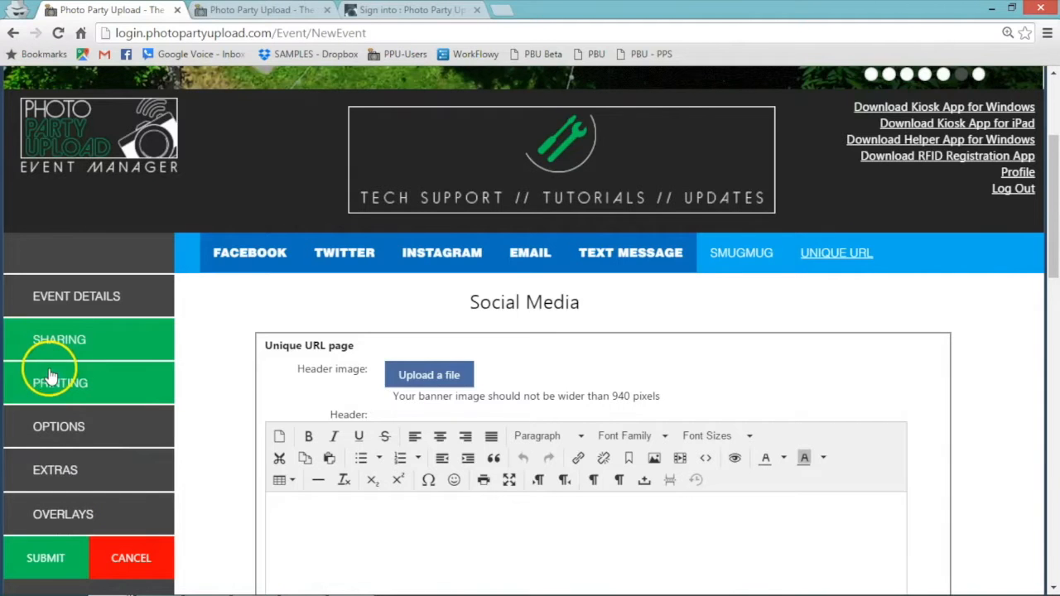
# Check Enable Print in the event's Printing settings.
pyautogui.click(50, 375)
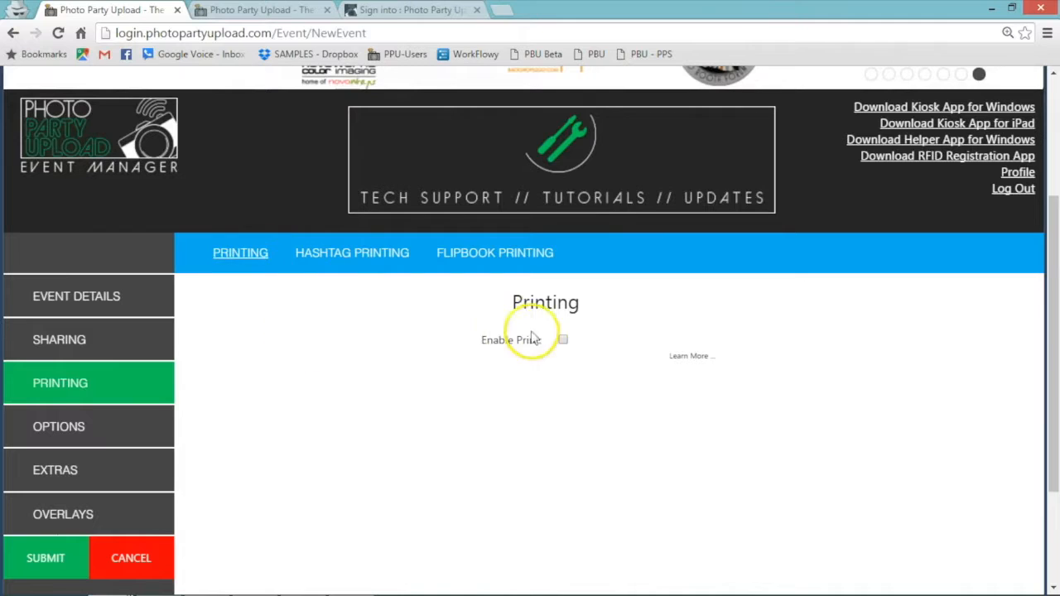
pyautogui.click(564, 340)
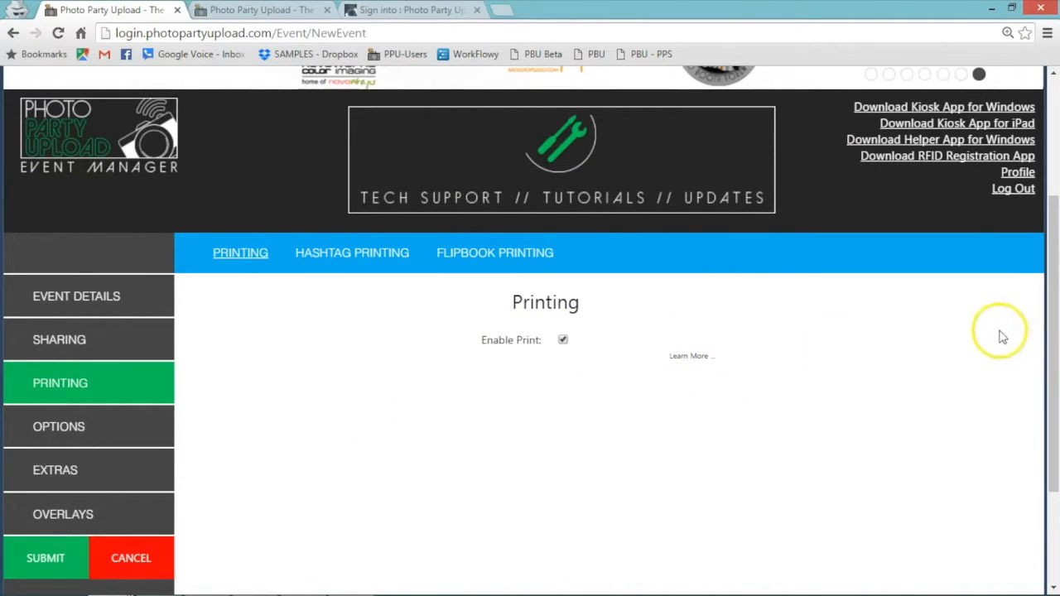
pyautogui.moveTo(1054, 338); pyautogui.dragTo(1054, 398)
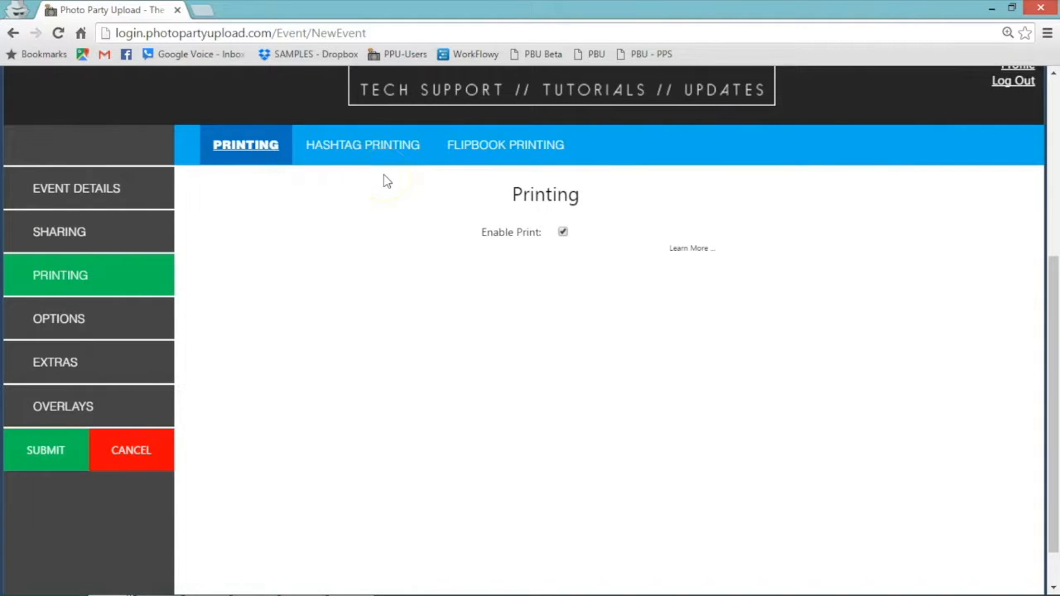
# Enable Twitter and Instagram hashtag printing and add #birthday as a Twitter hashtag.
pyautogui.click(387, 149)
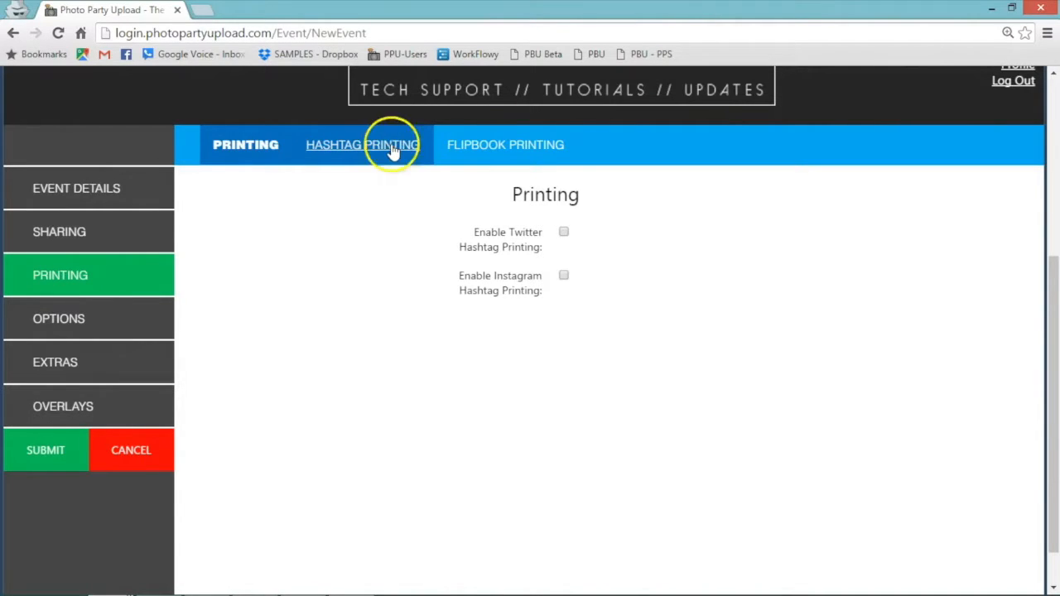
pyautogui.click(563, 233)
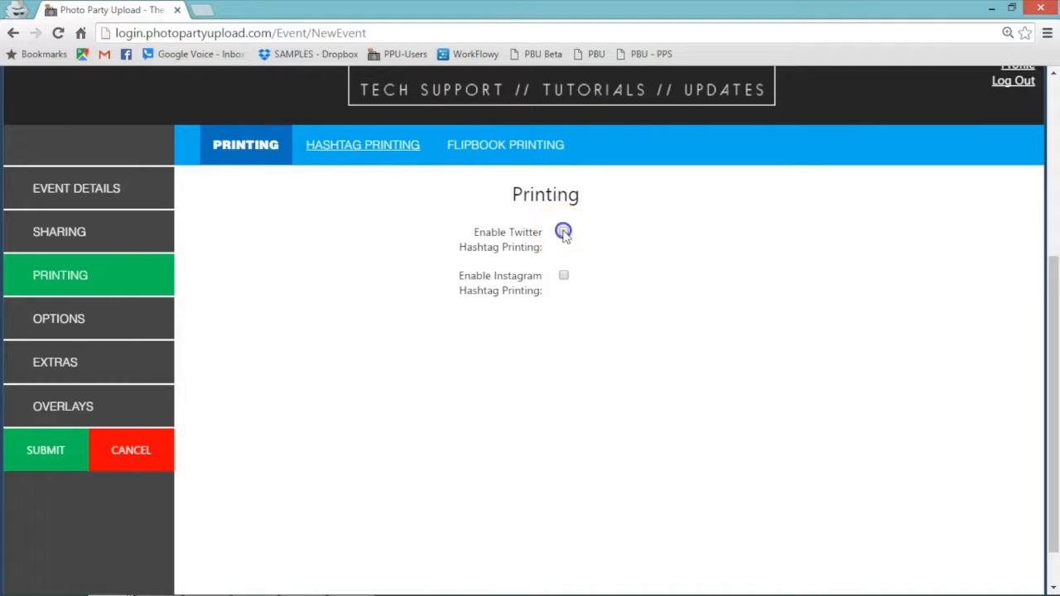
pyautogui.click(563, 275)
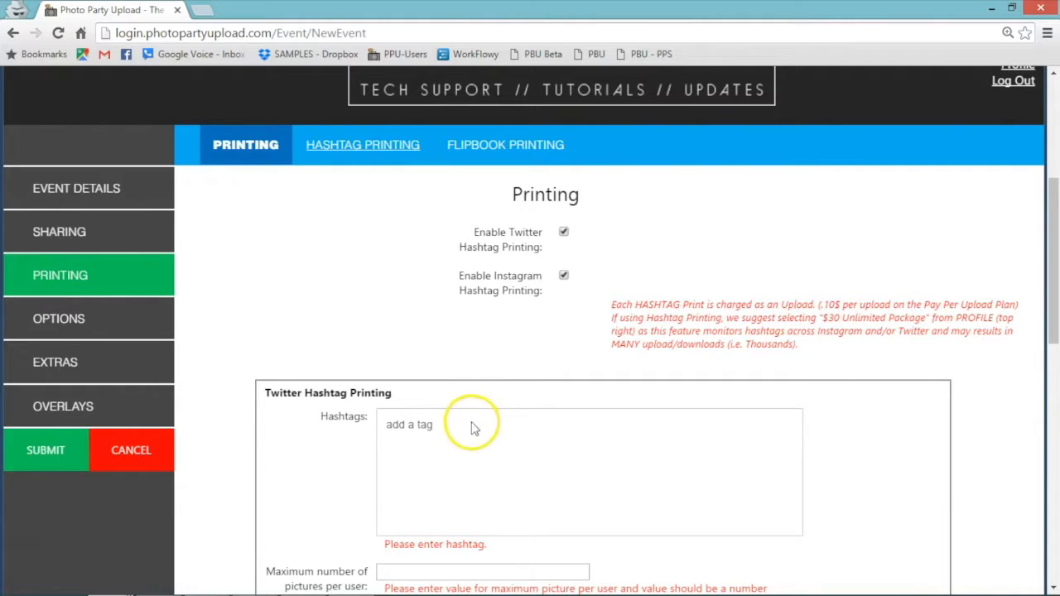
pyautogui.scroll(-3, 646, 290)
pyautogui.click(530, 306)
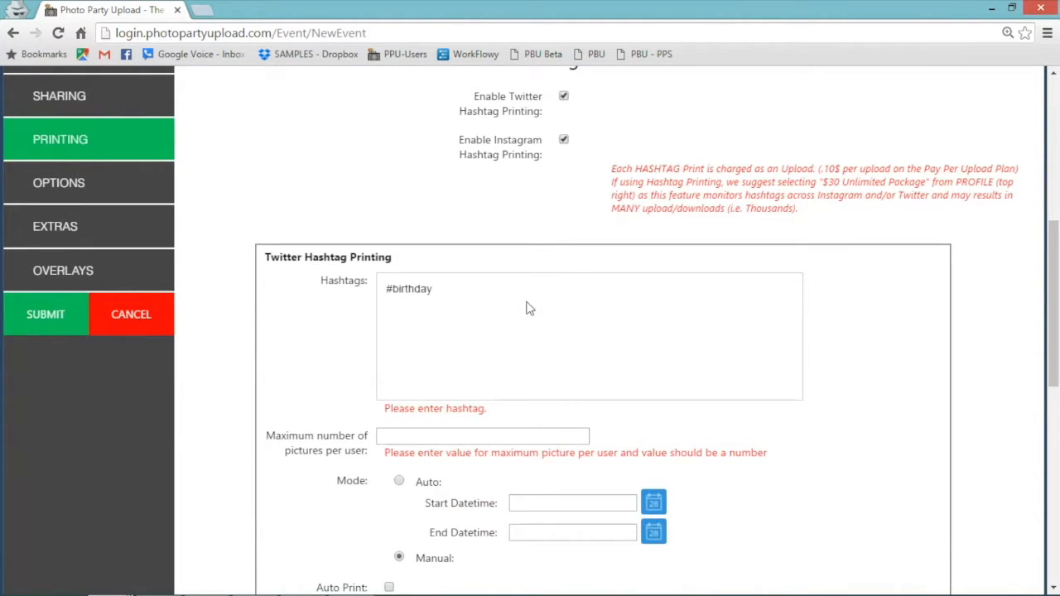
pyautogui.click(736, 212)
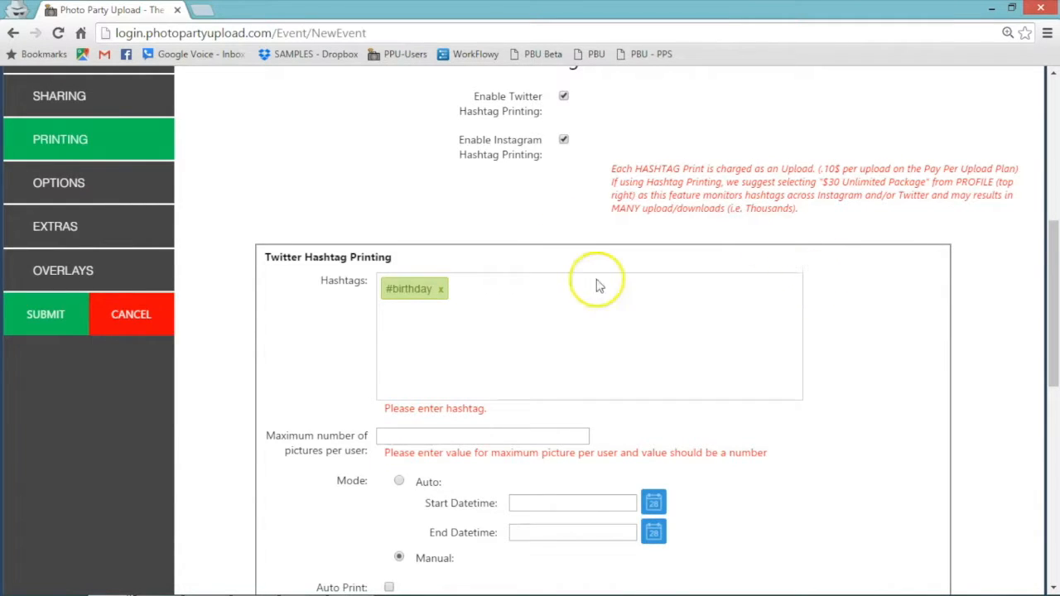
# Keep Twitter printing in Manual mode, try the Twitter image-permission login, and start an Instagram hashtag.
pyautogui.moveTo(1052, 313); pyautogui.dragTo(1054, 367)
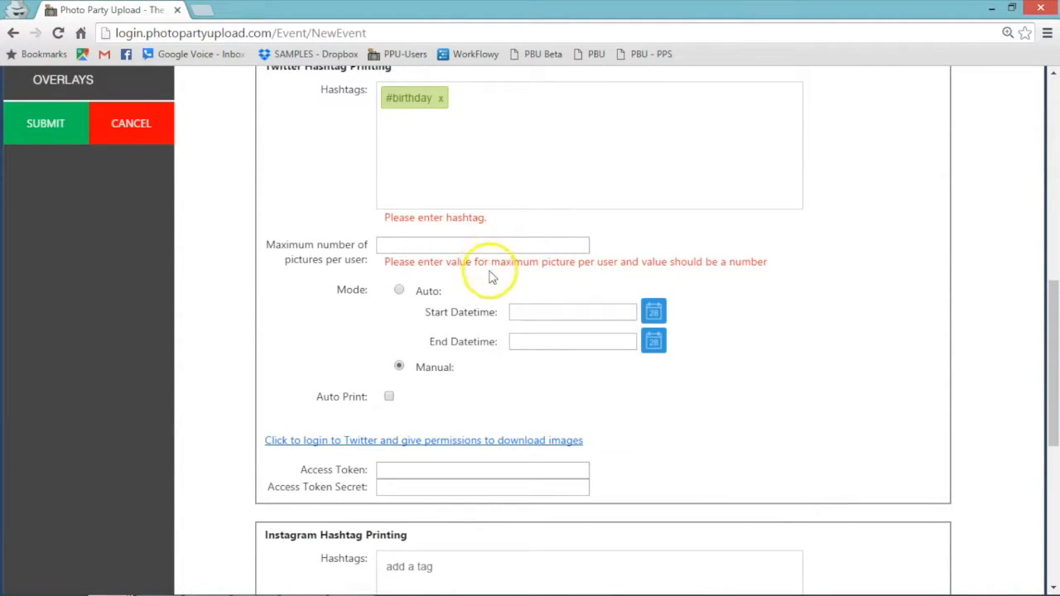
pyautogui.click(400, 292)
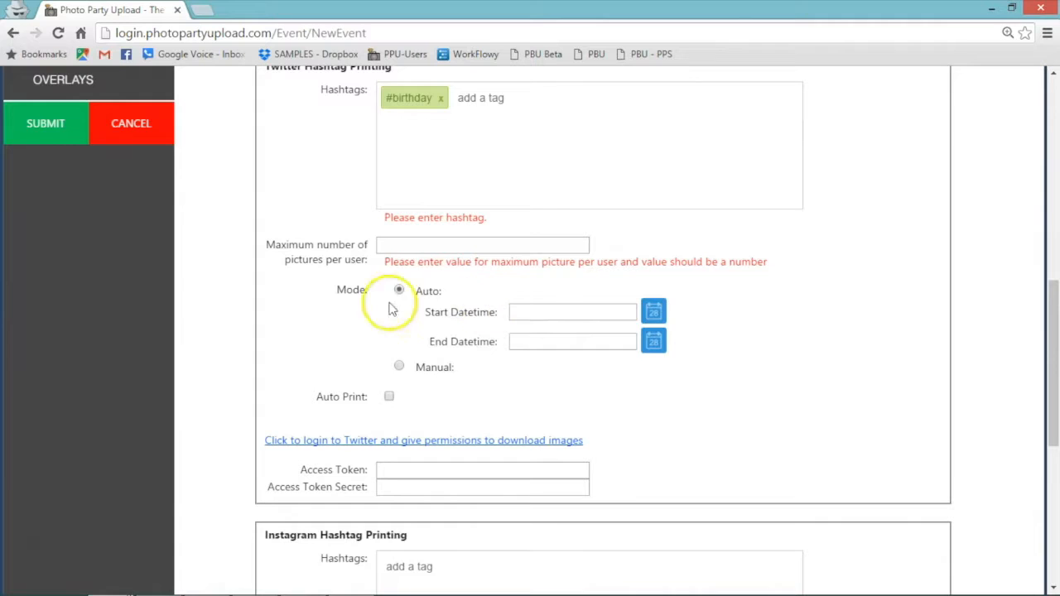
pyautogui.click(400, 369)
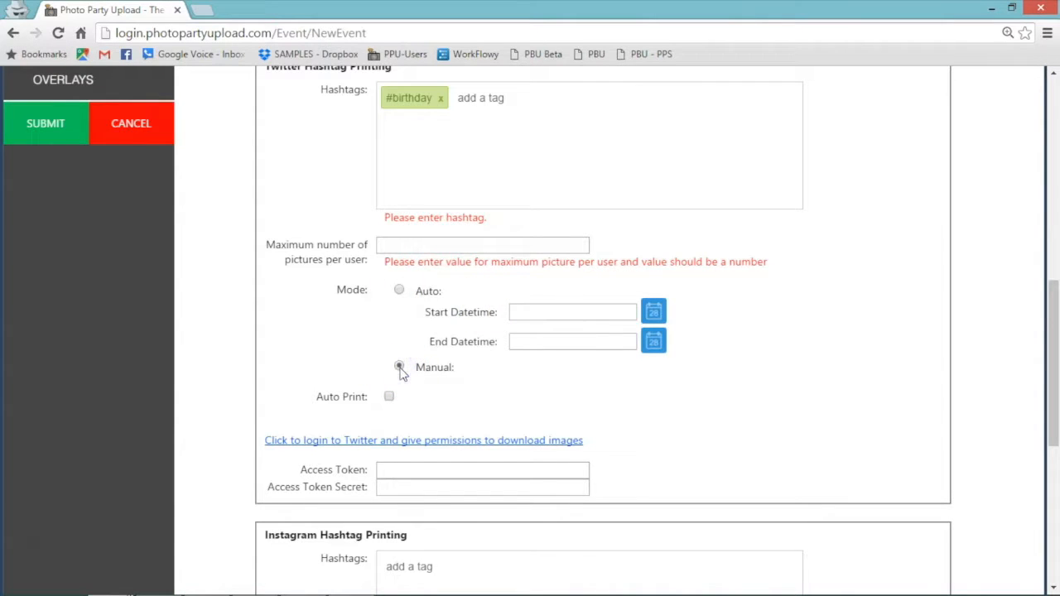
pyautogui.click(389, 397)
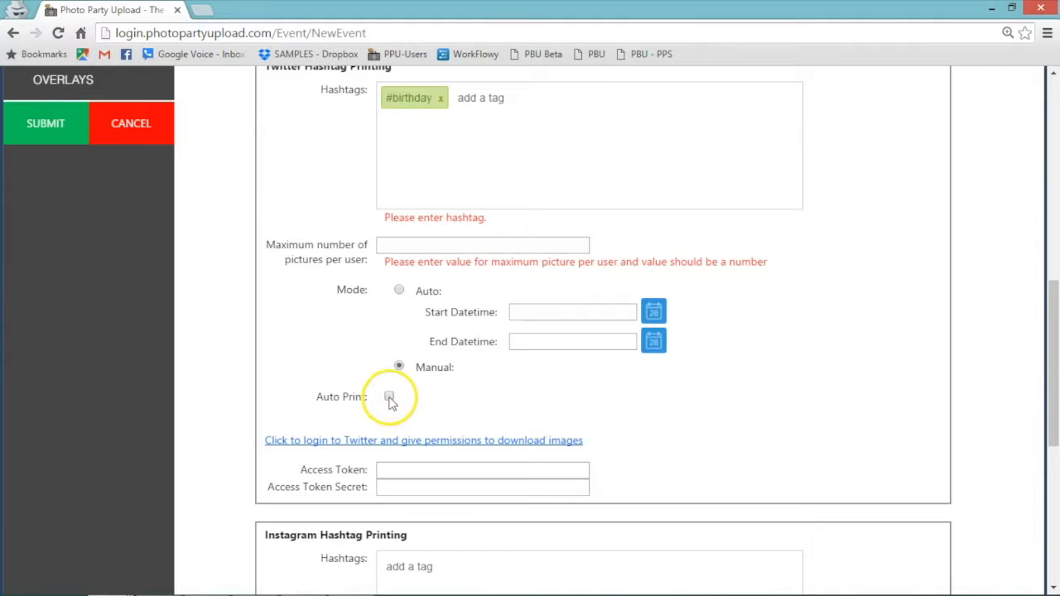
pyautogui.click(468, 441)
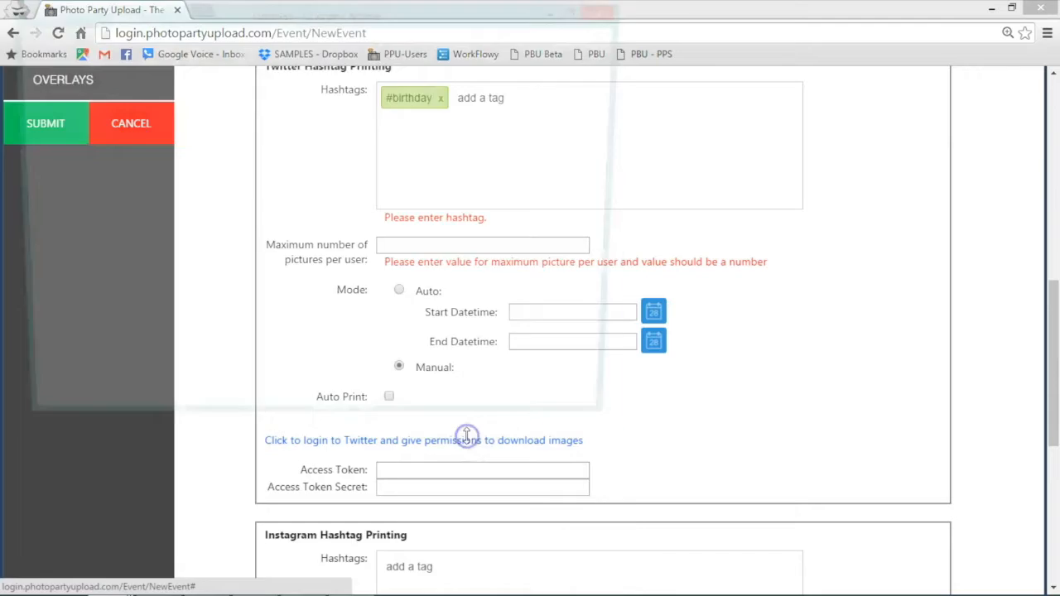
pyautogui.click(658, 19)
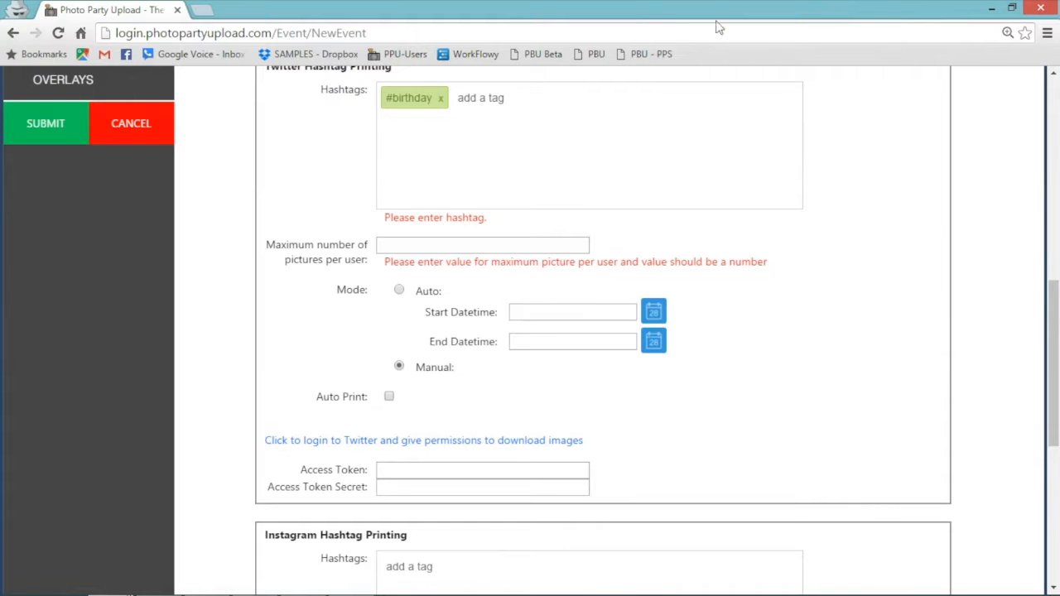
pyautogui.moveTo(1055, 331); pyautogui.dragTo(1055, 453)
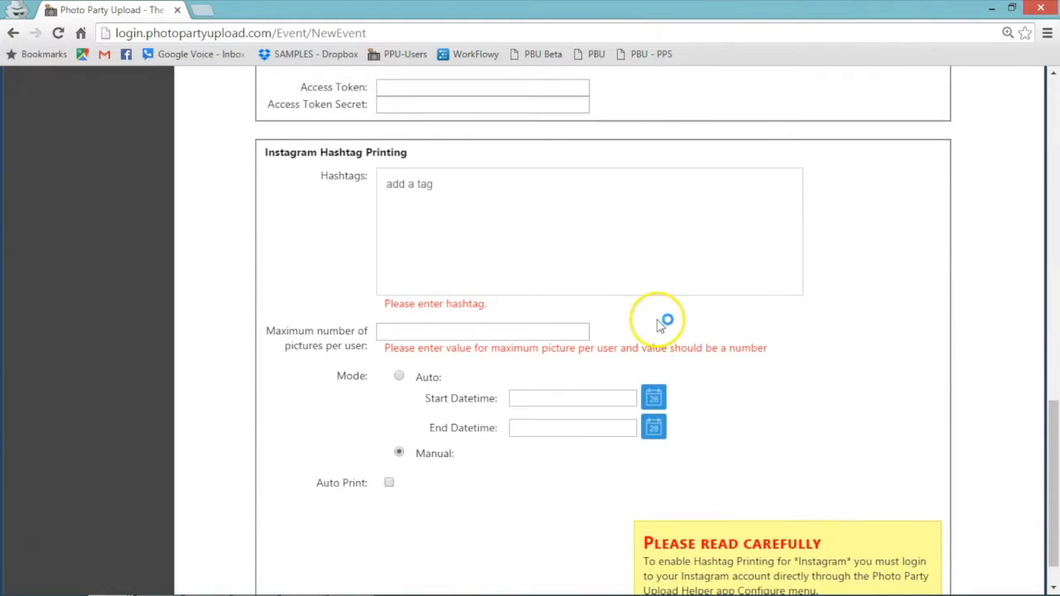
pyautogui.click(609, 195)
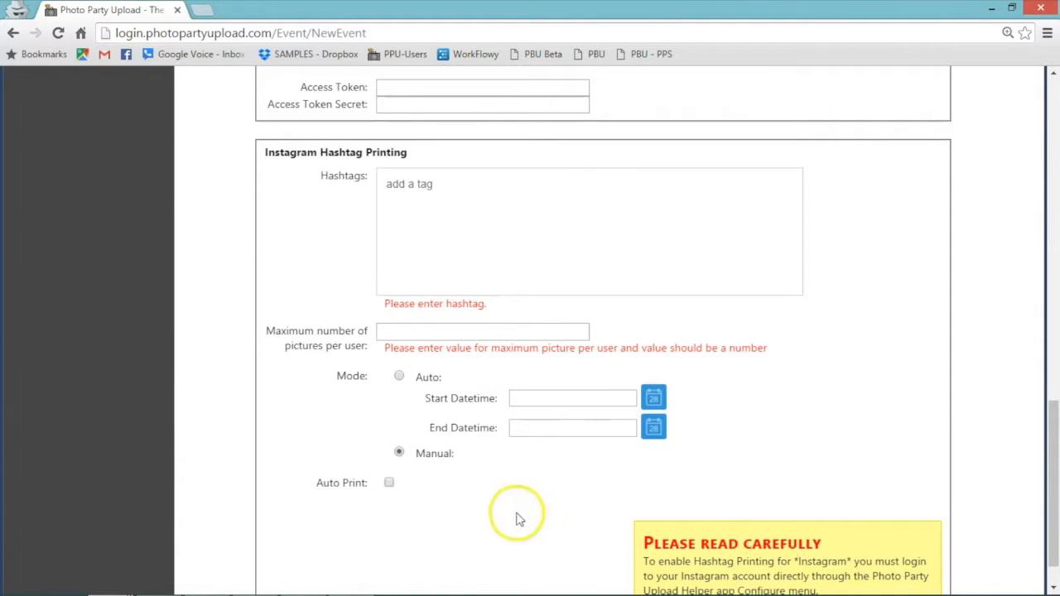
pyautogui.moveTo(1054, 451); pyautogui.dragTo(1054, 460)
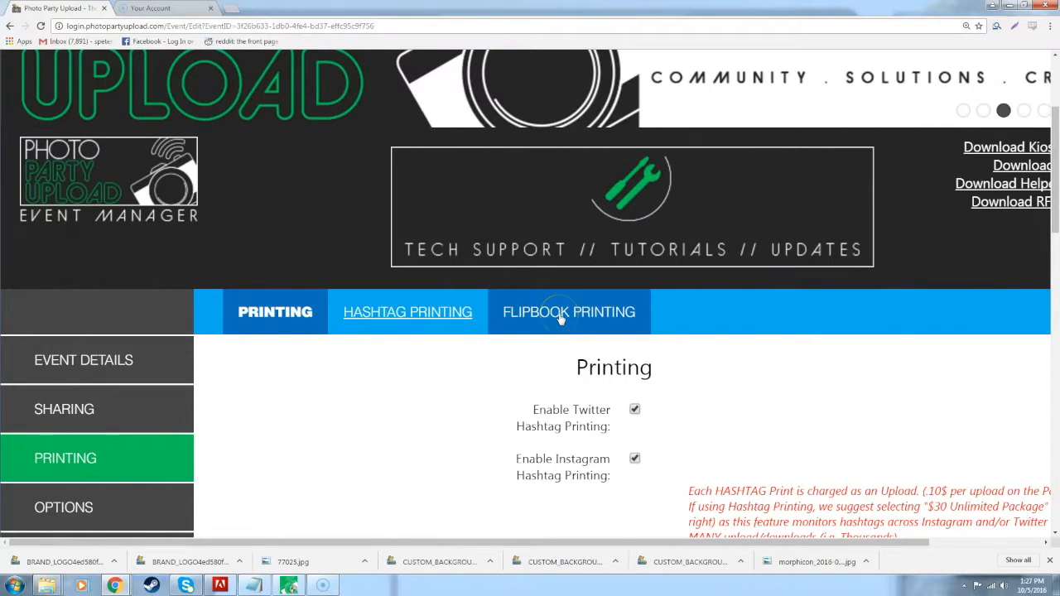
# Switch to Flipbook Printing, then enter support.photopartyupload.com in a new tab's address bar.
pyautogui.click(568, 325)
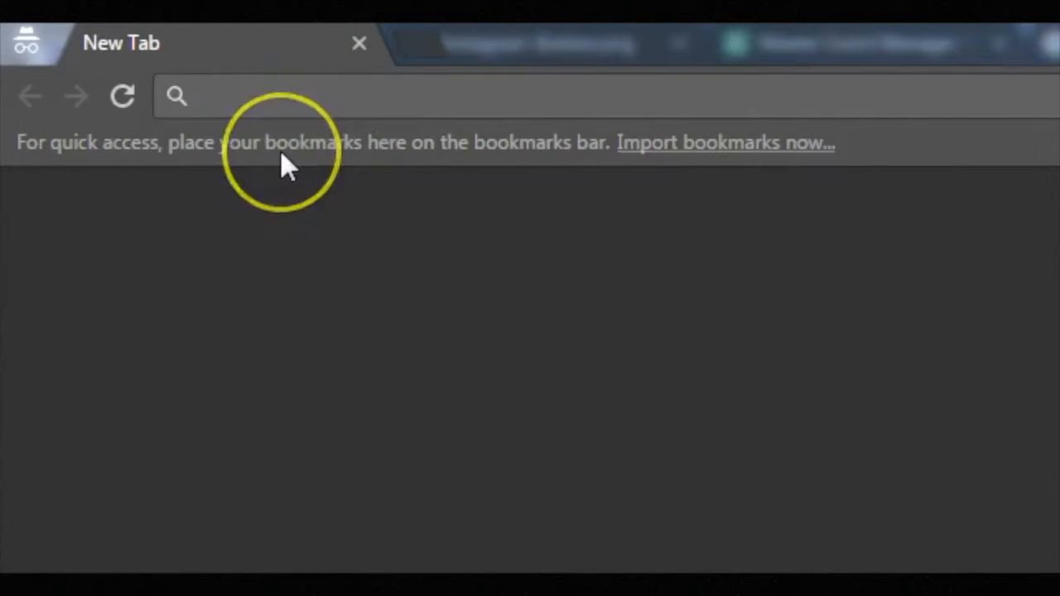
pyautogui.write('support.photopartyupload.com')
# Search the support site for 'flipbook' and play the Flipbook Printing Overview video full screen.
pyautogui.press('Return')
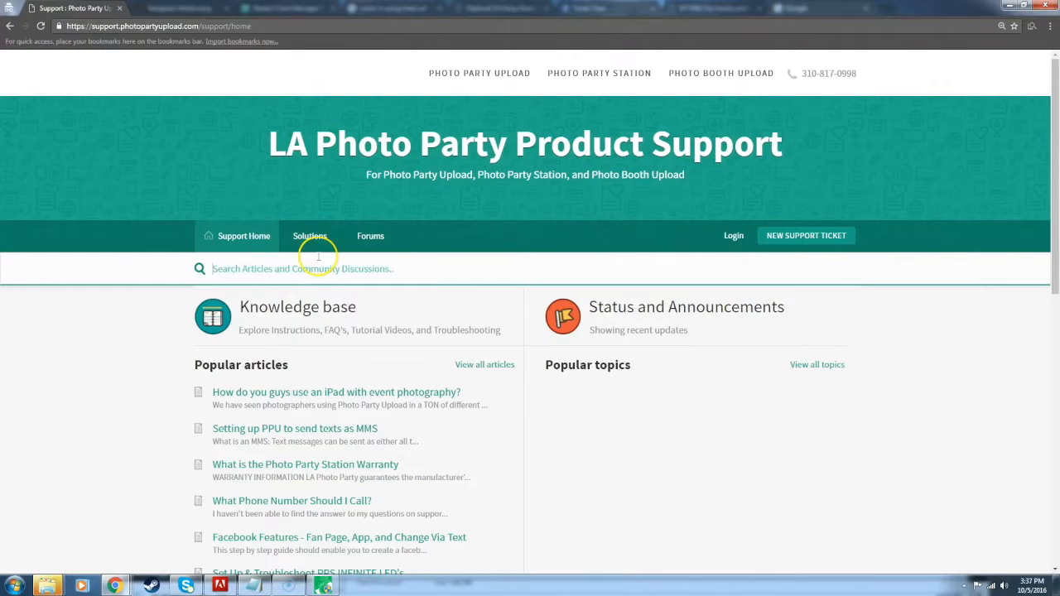
pyautogui.write('flipbook')
pyautogui.press('Return')
pyautogui.click(321, 249)
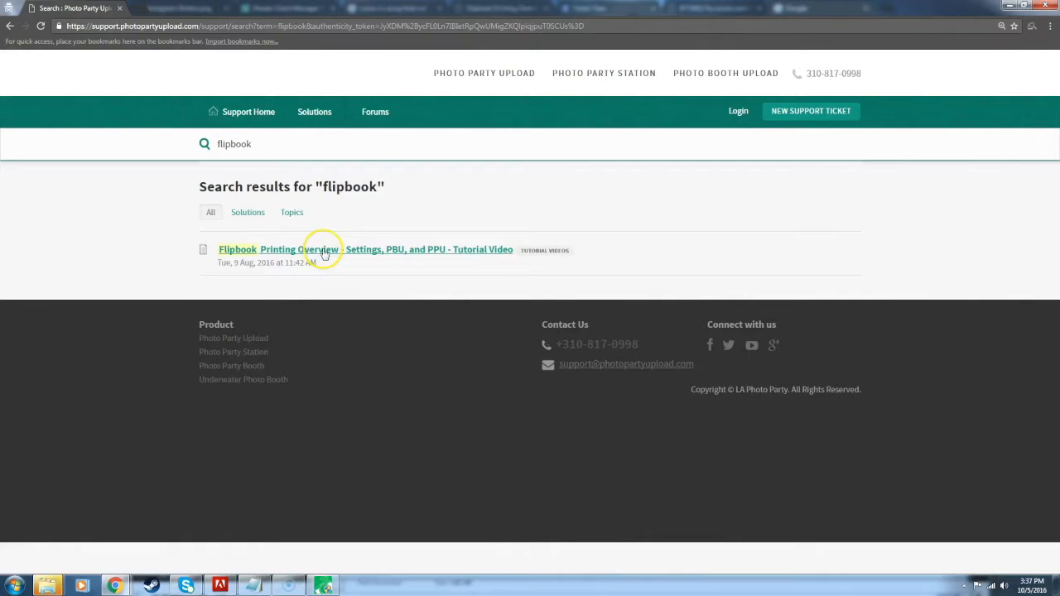
pyautogui.scroll(-1, 322, 372)
pyautogui.click(323, 370)
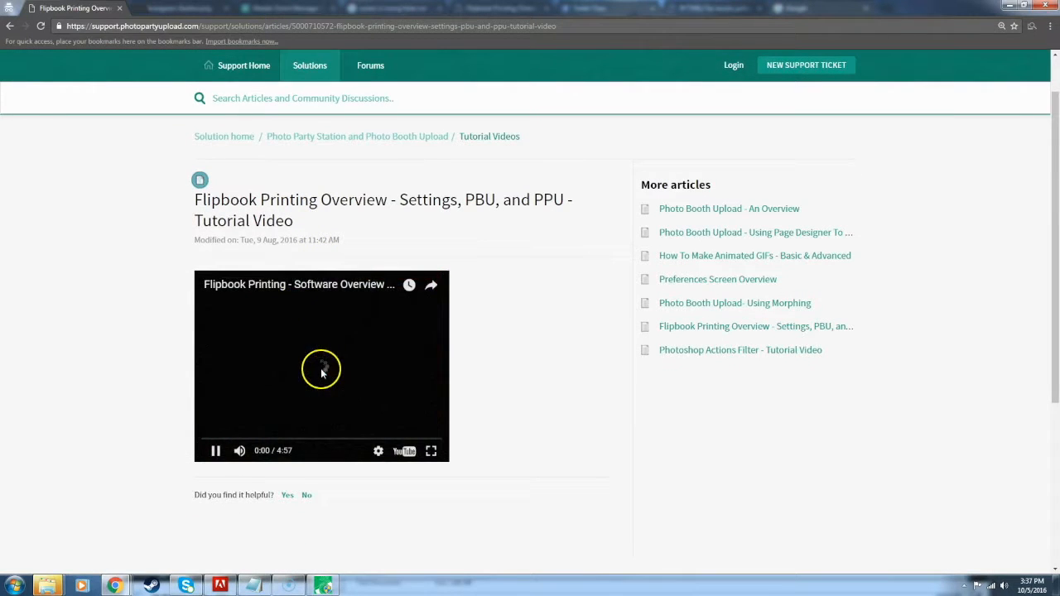
pyautogui.click(431, 450)
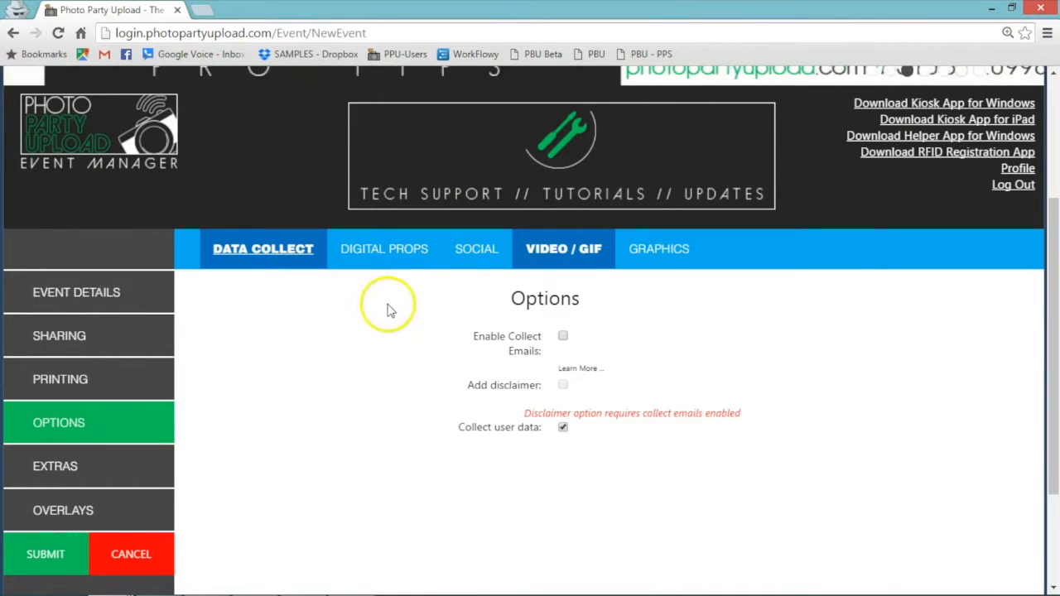
# Check Enable Collect Emails, Add disclaimer and Collect user data under Options > Data Collect.
pyautogui.click(563, 337)
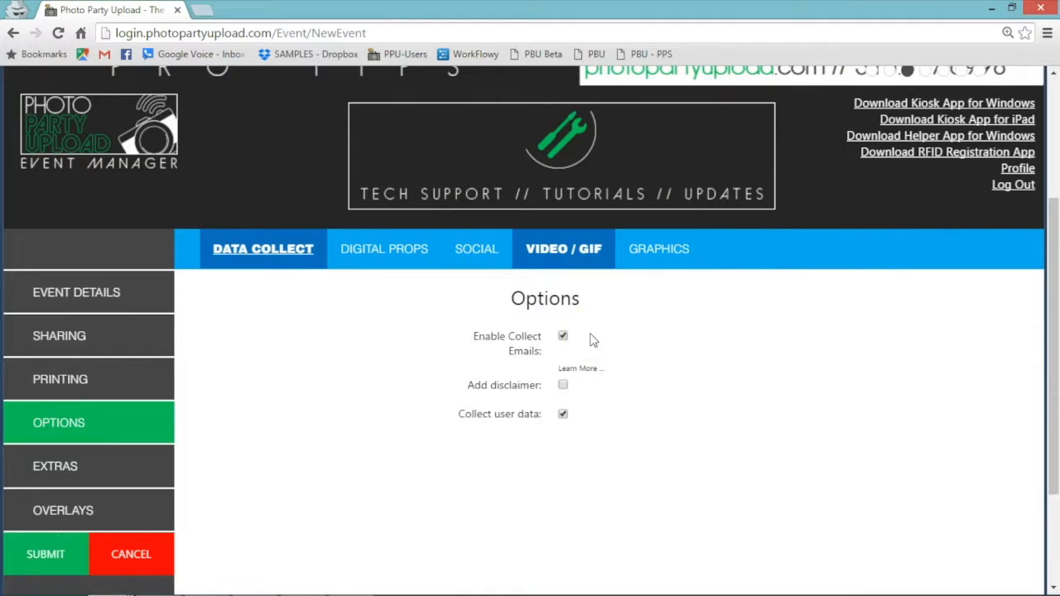
pyautogui.click(564, 386)
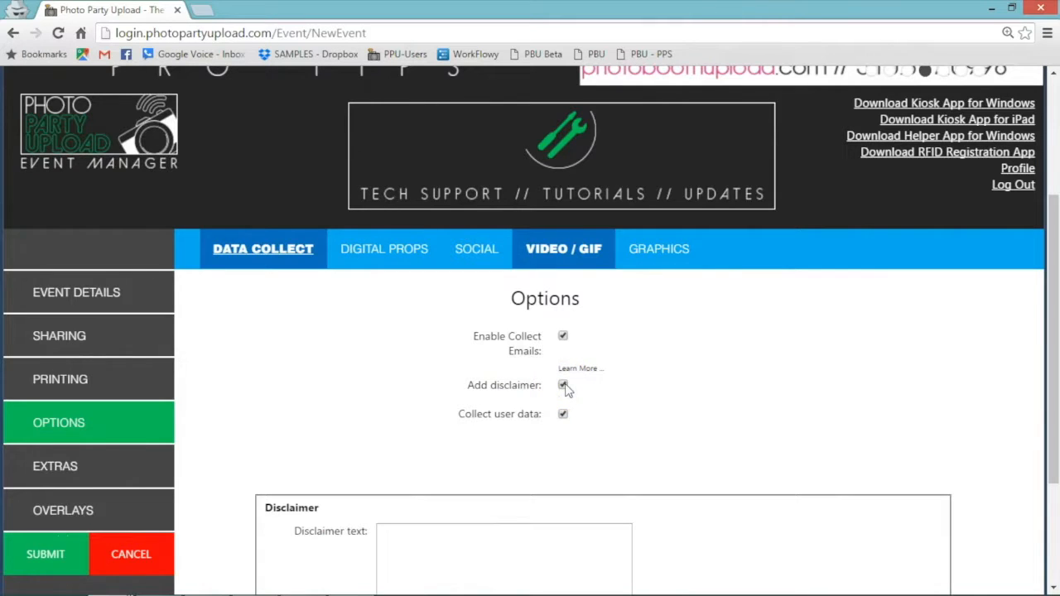
pyautogui.scroll(-2, 674, 405)
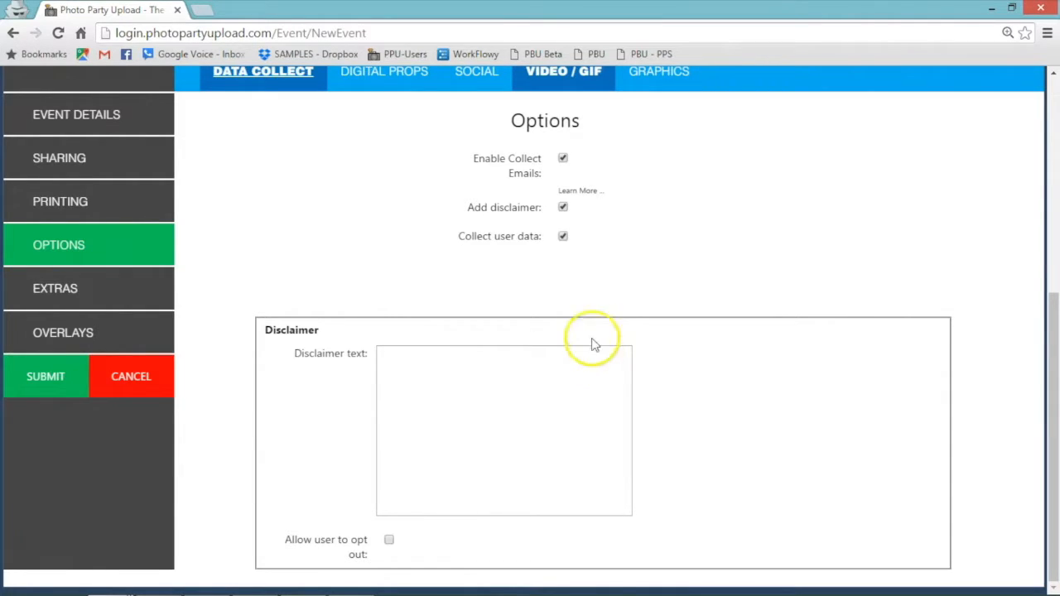
pyautogui.click(562, 239)
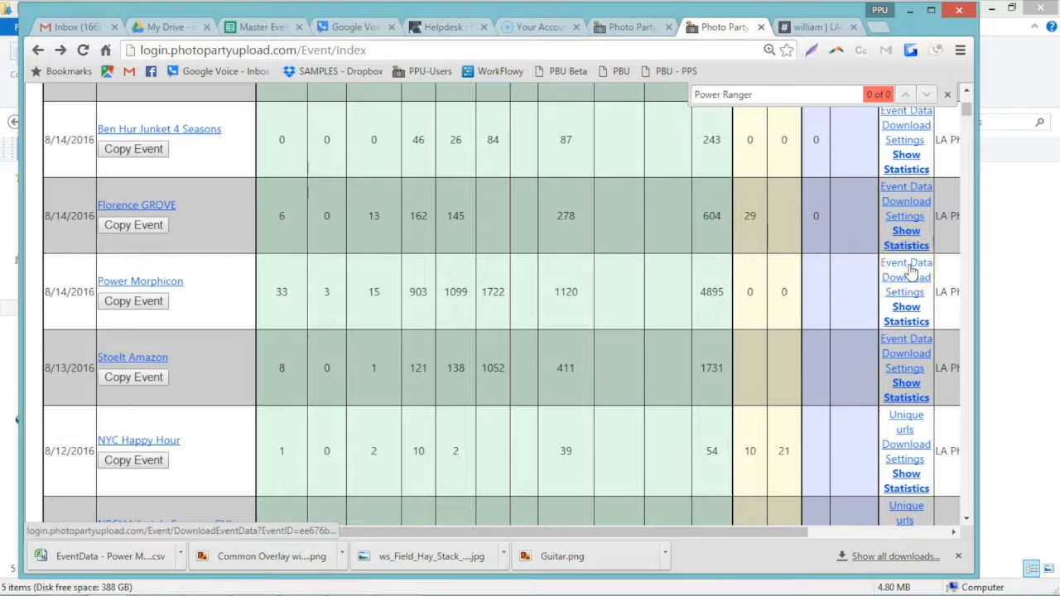
# Download the Power Morphicon event data and save it as a CSV file.
pyautogui.click(910, 271)
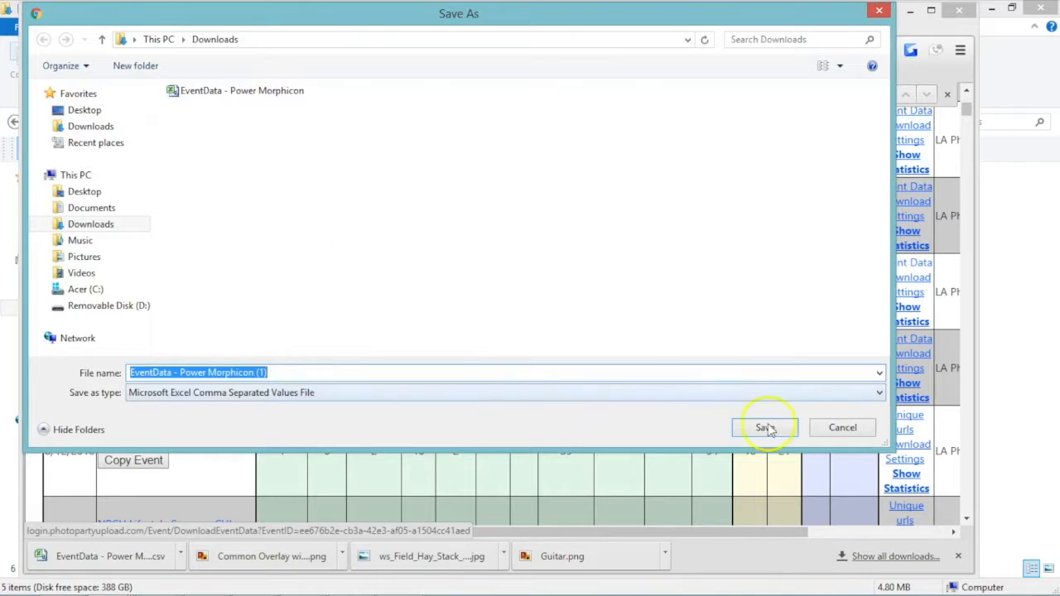
pyautogui.click(764, 428)
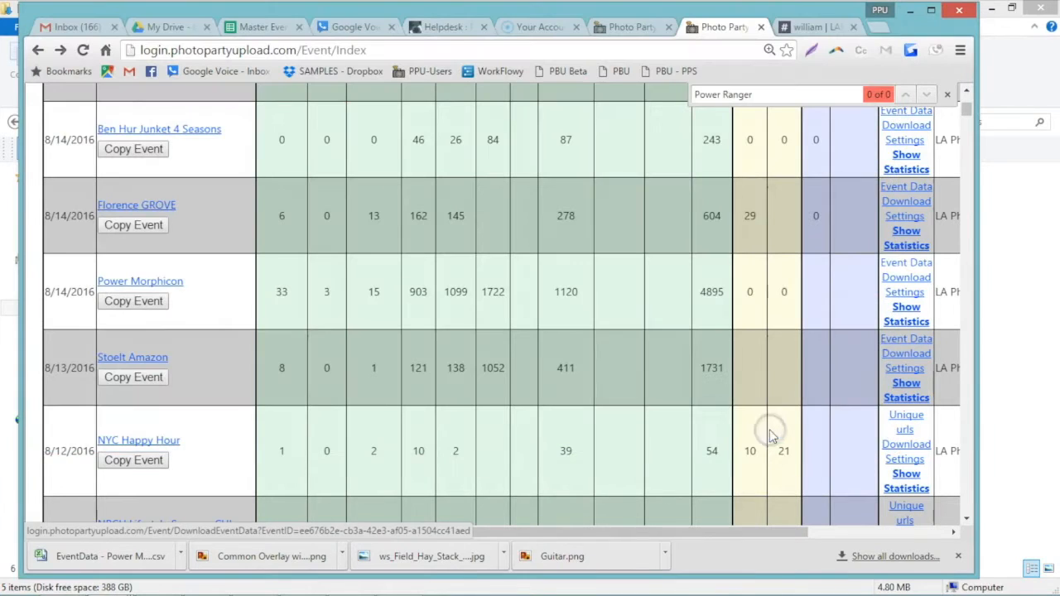
# Open the downloaded Power Morphicon EventData CSV from the Downloads folder in Excel.
pyautogui.click(79, 585)
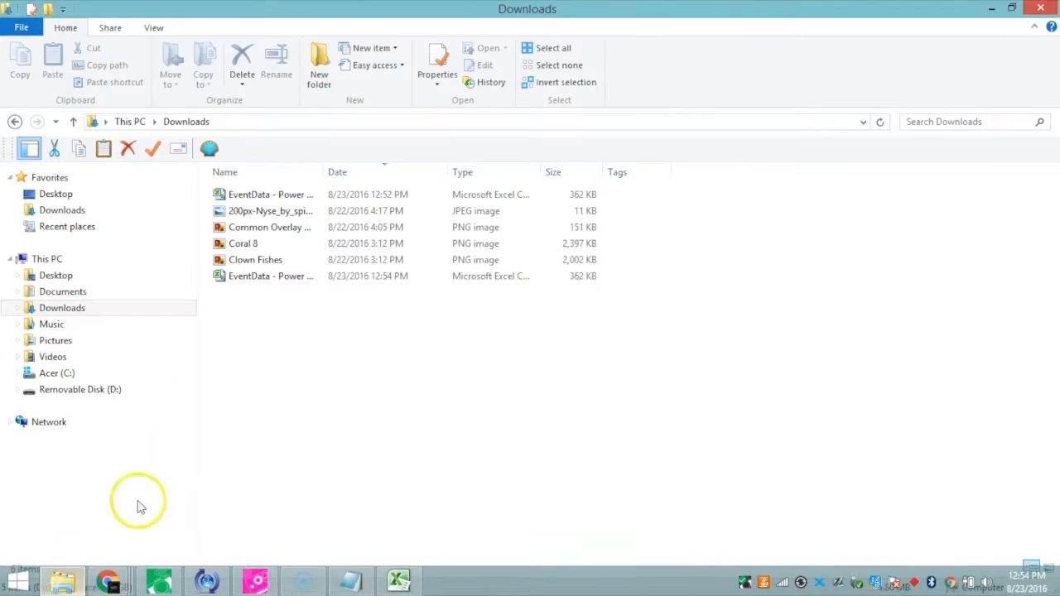
pyautogui.doubleClick(278, 285)
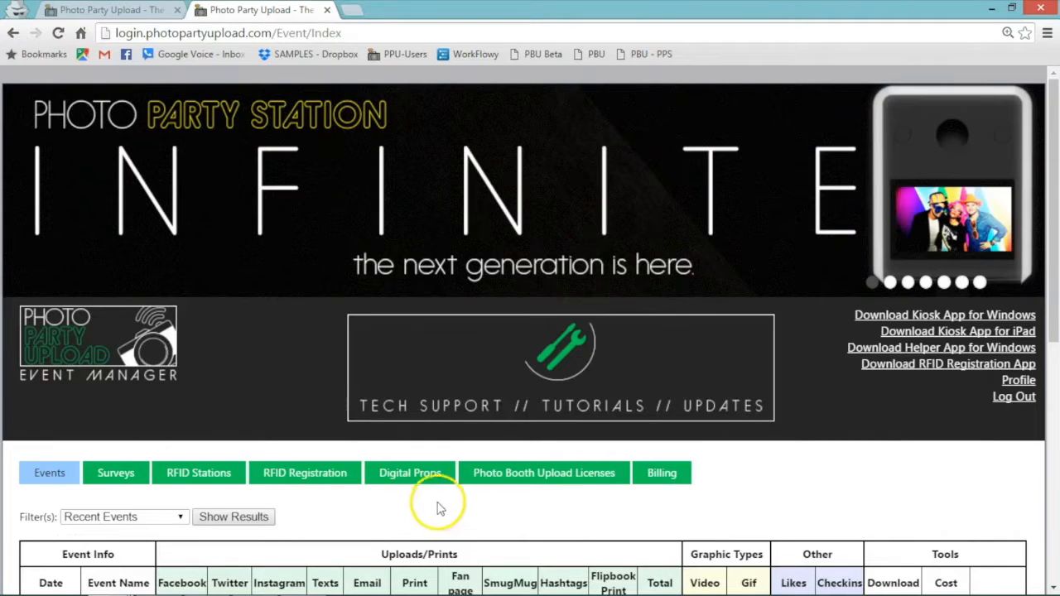
# Go to the Digital Props library and create a new Music props folder.
pyautogui.click(424, 484)
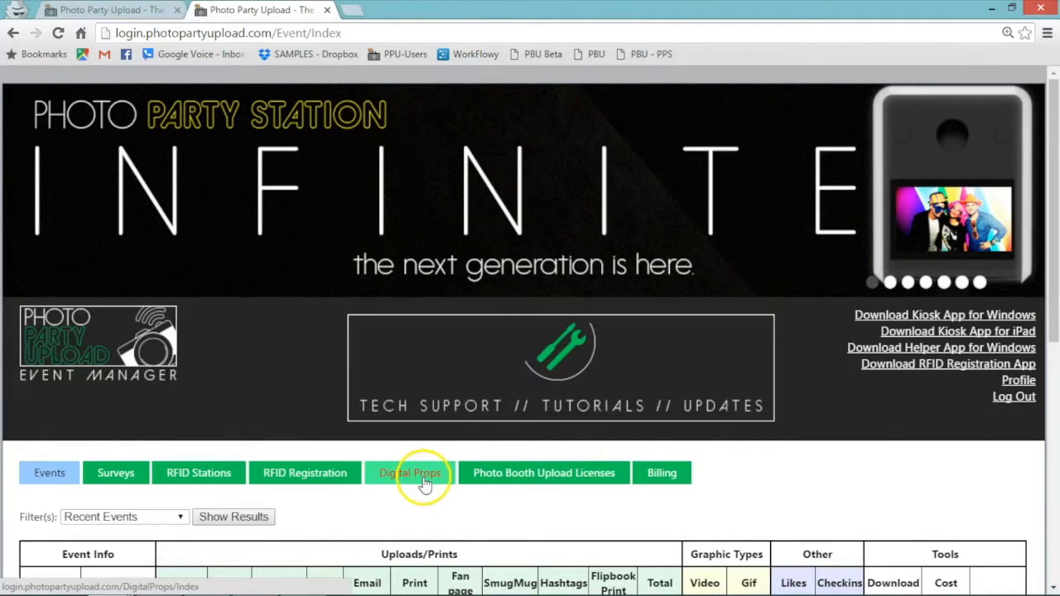
pyautogui.click(425, 484)
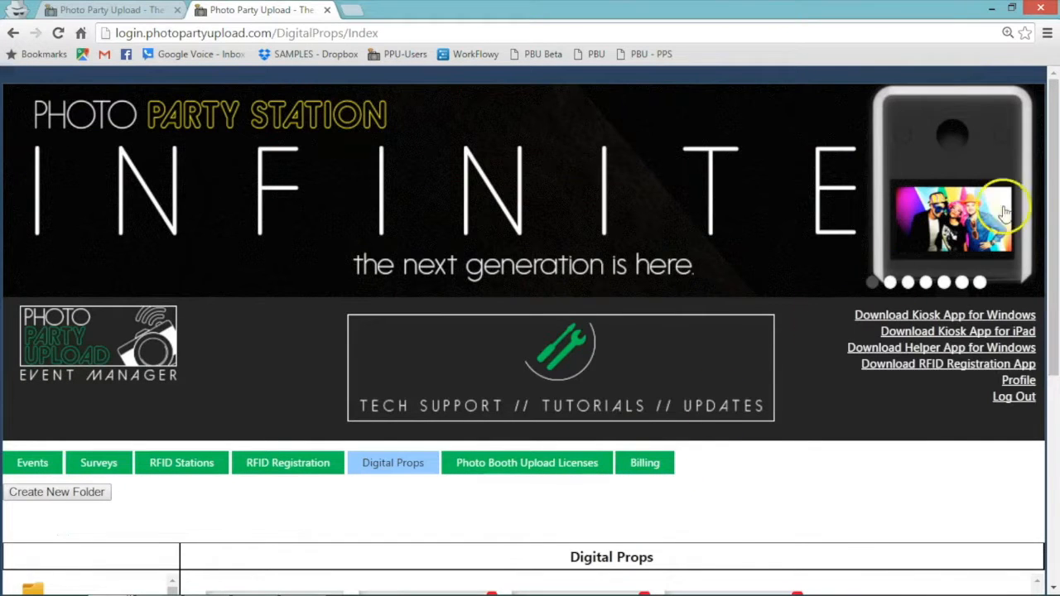
pyautogui.moveTo(1055, 181); pyautogui.dragTo(1055, 360)
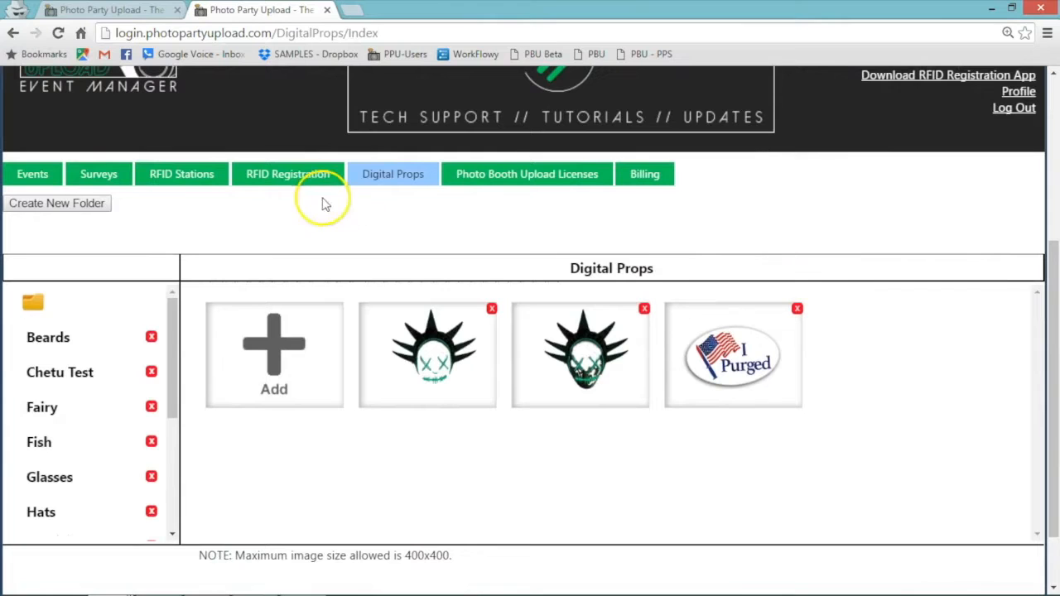
pyautogui.click(91, 203)
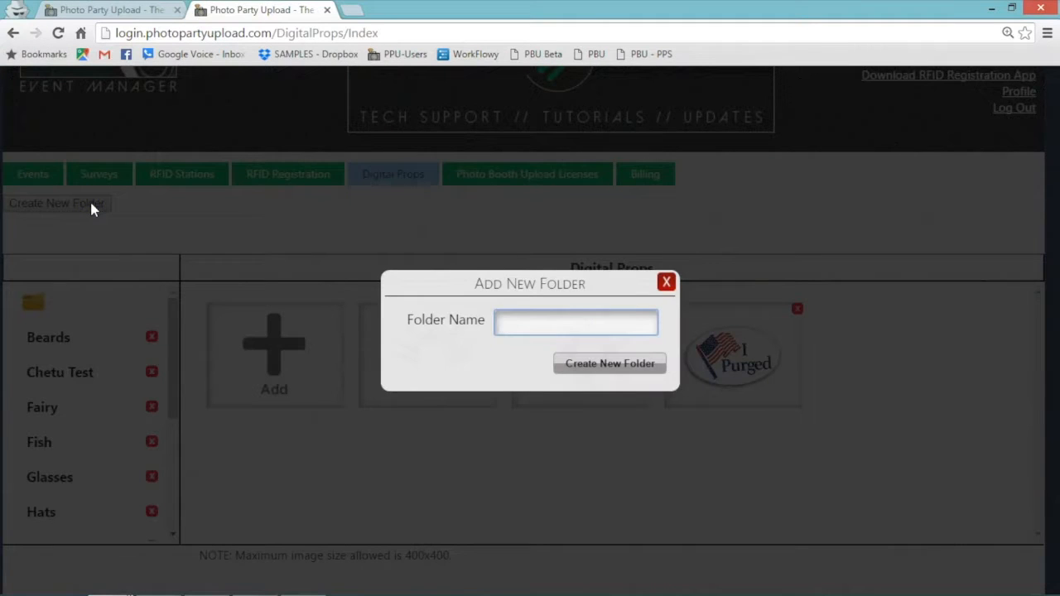
pyautogui.rightClick(579, 373)
pyautogui.click(573, 364)
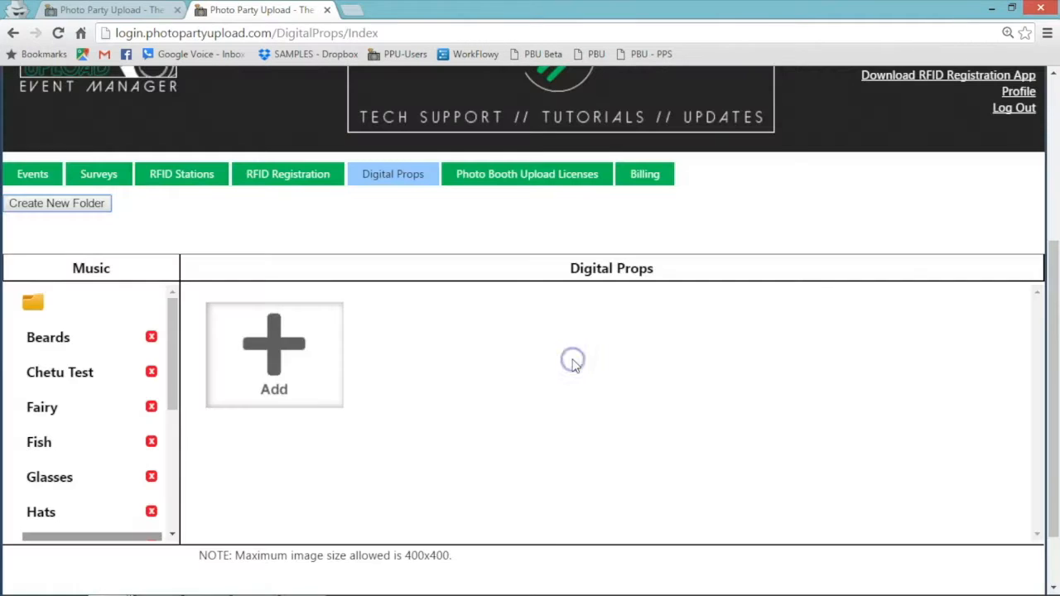
# Upload Guitar.png into the Music folder, then enable Digital Props in the event options.
pyautogui.click(174, 330)
pyautogui.moveTo(174, 330); pyautogui.dragTo(174, 374)
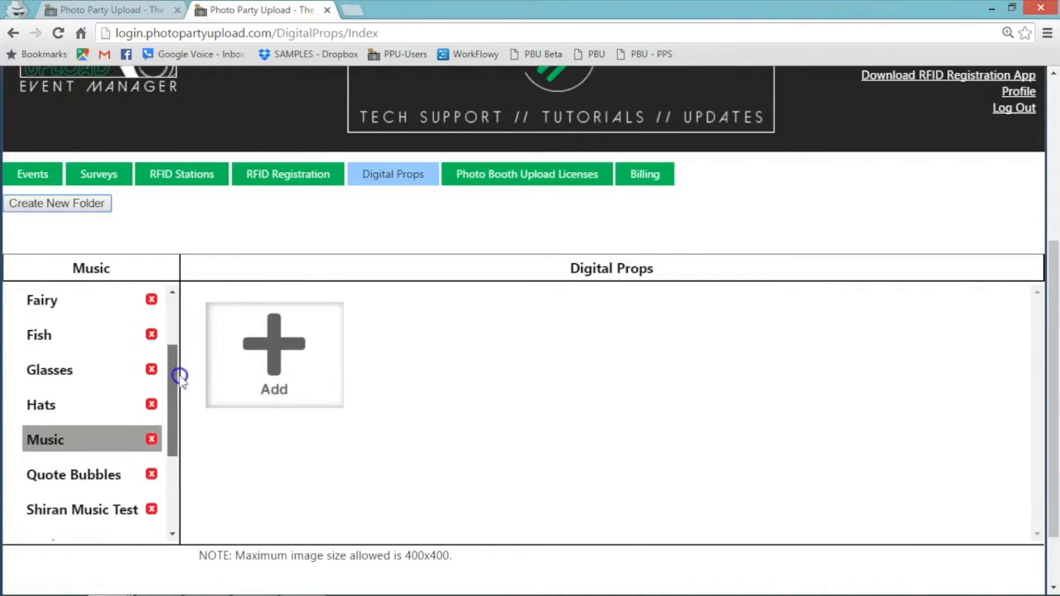
pyautogui.click(300, 333)
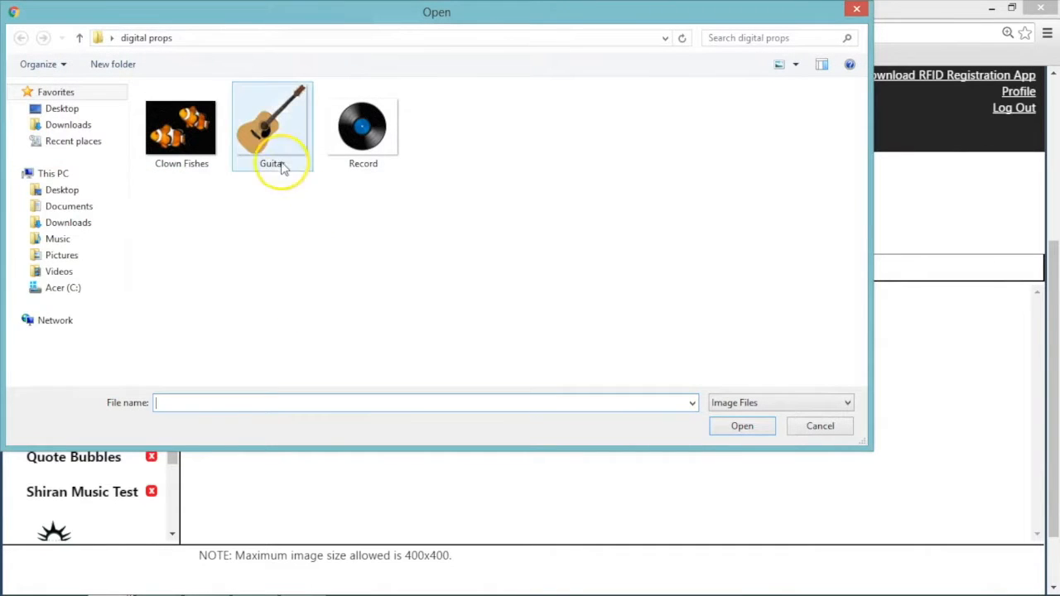
pyautogui.click(281, 141)
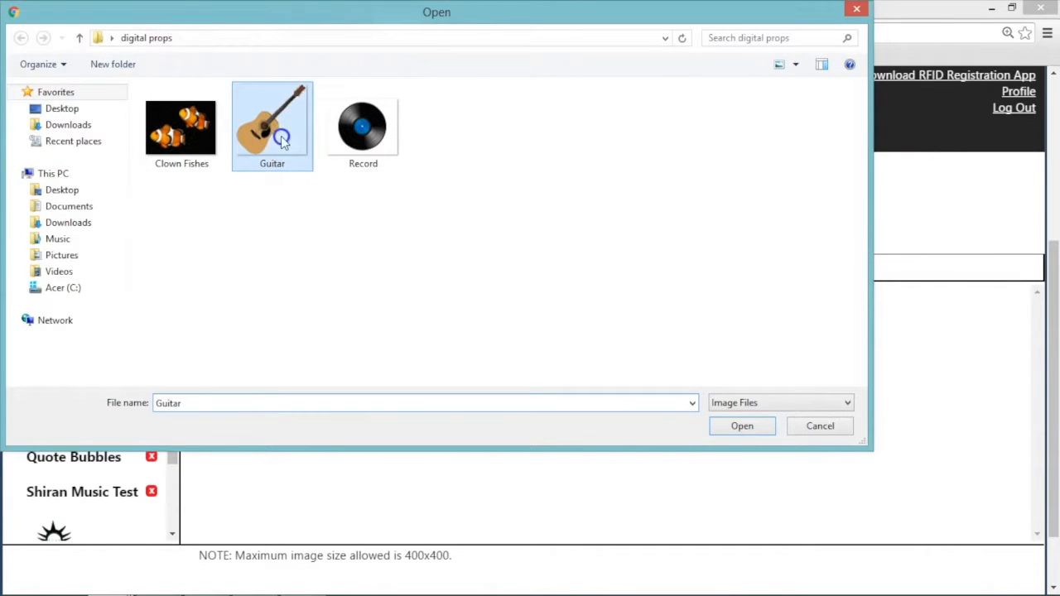
pyautogui.click(750, 429)
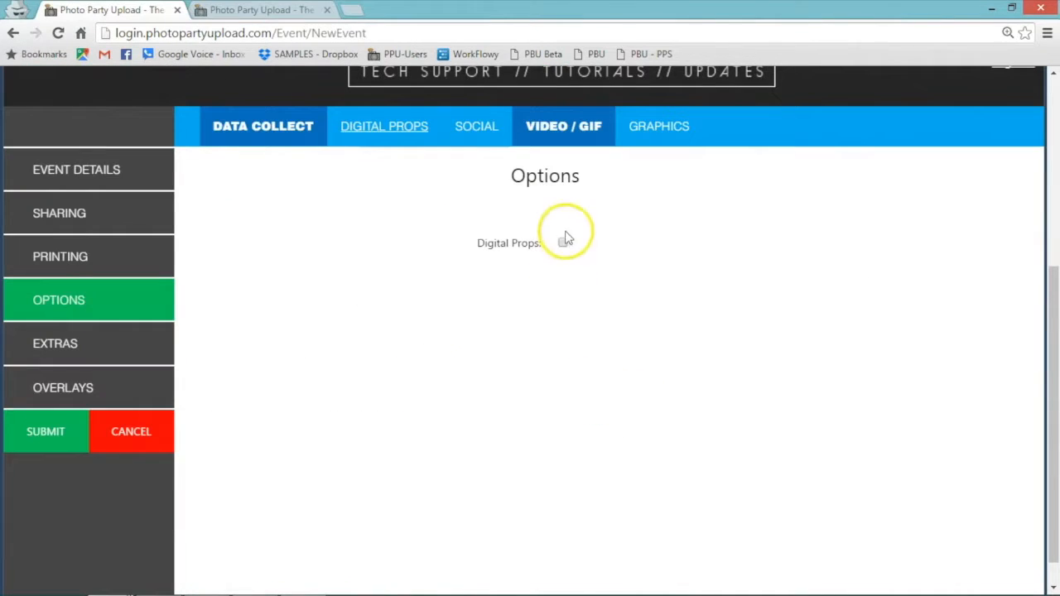
pyautogui.click(566, 246)
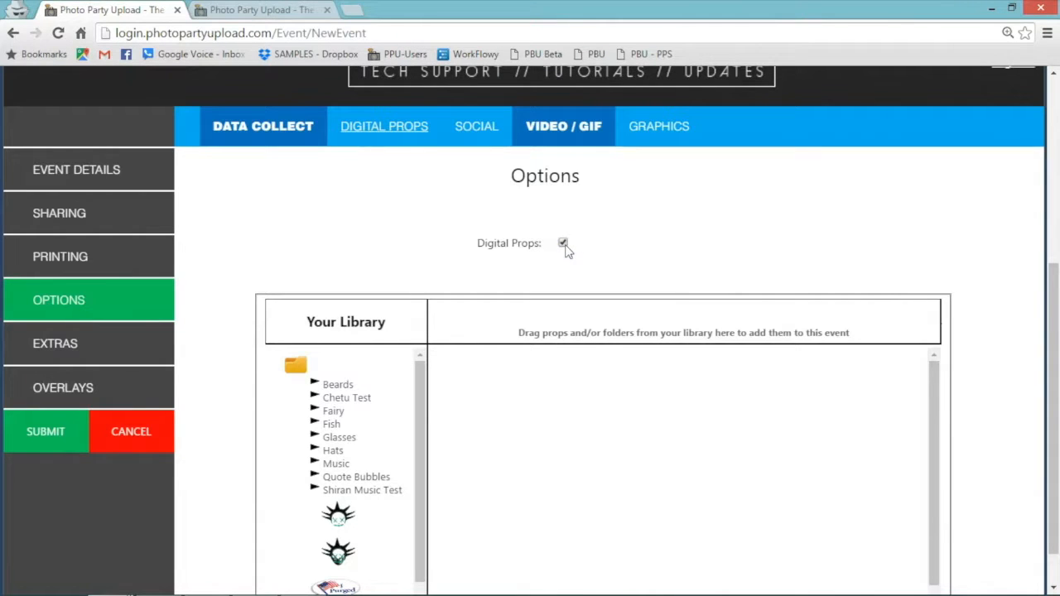
# Expand the Music library folder and drag the guitar prop into the new event's props.
pyautogui.moveTo(1054, 295); pyautogui.dragTo(1055, 354)
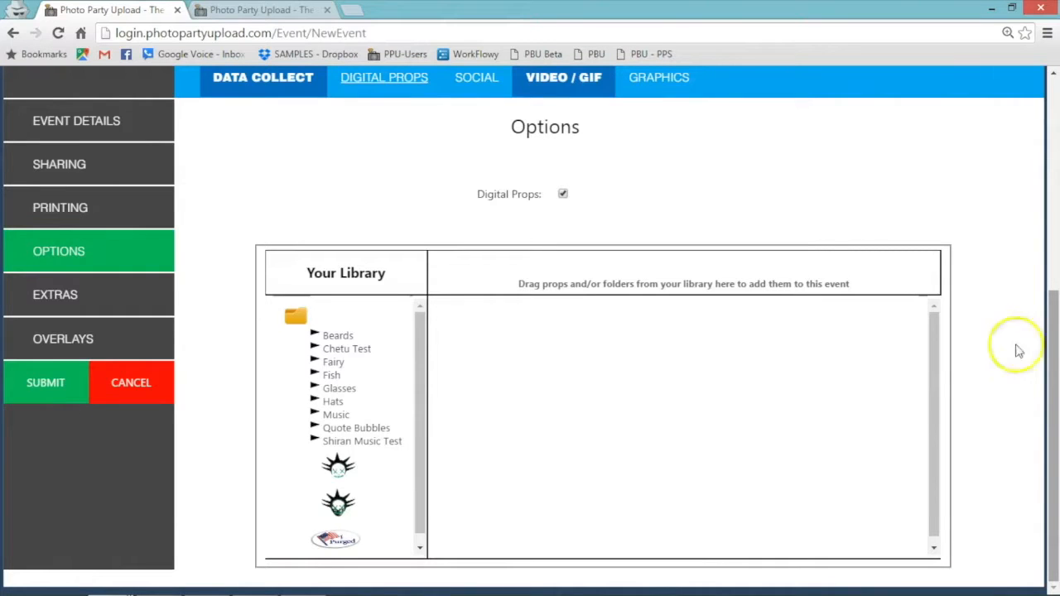
pyautogui.click(316, 411)
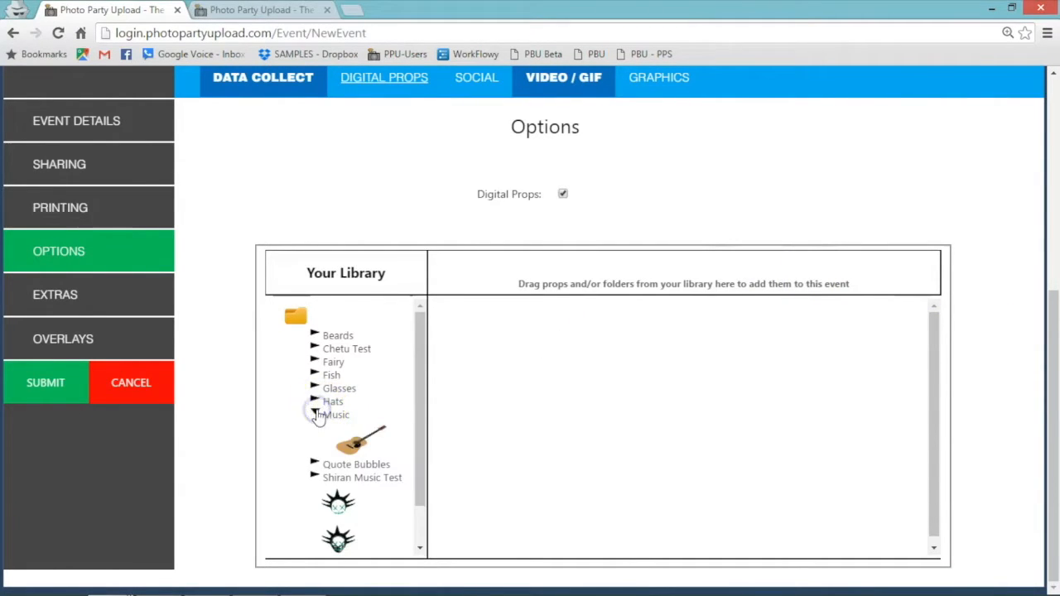
pyautogui.moveTo(367, 442); pyautogui.dragTo(567, 349)
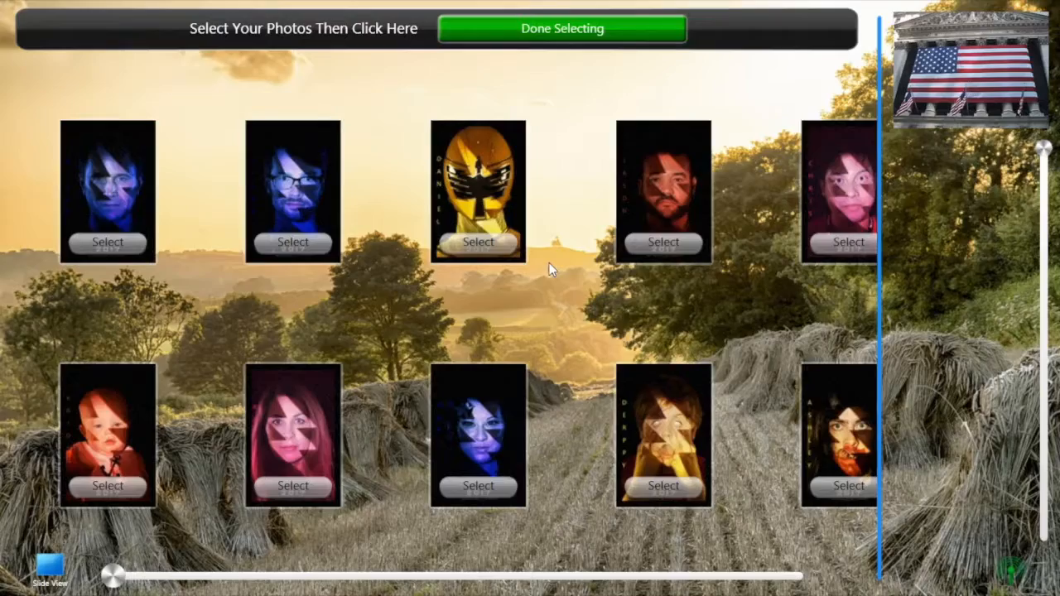
# Add the guitar prop to the KAIDYN photo, position it on the baby's chest, and finish editing.
pyautogui.moveTo(770, 304); pyautogui.dragTo(975, 305)
pyautogui.click(105, 394)
pyautogui.click(378, 501)
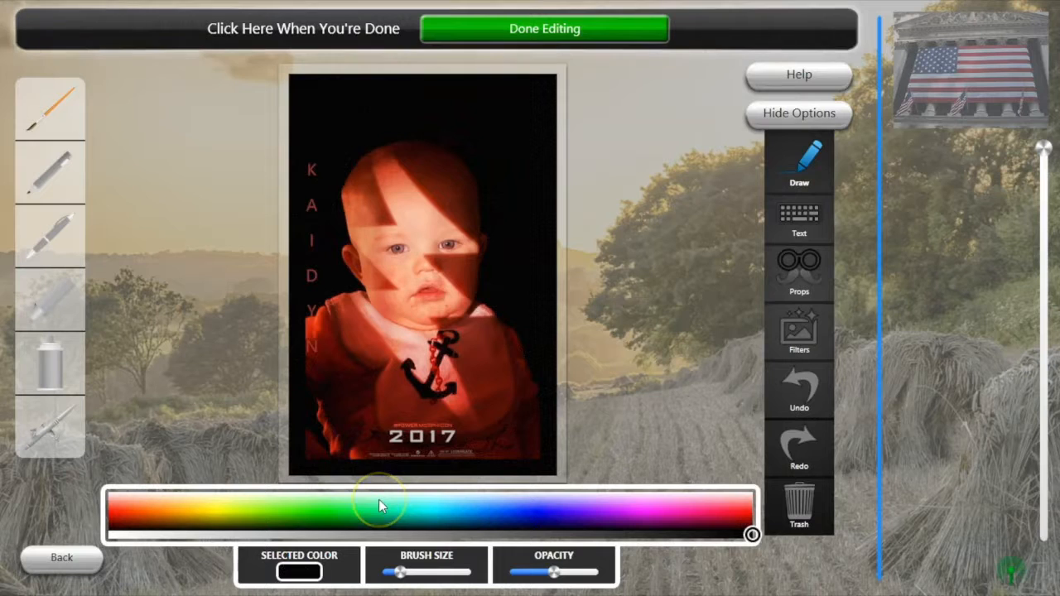
pyautogui.click(810, 274)
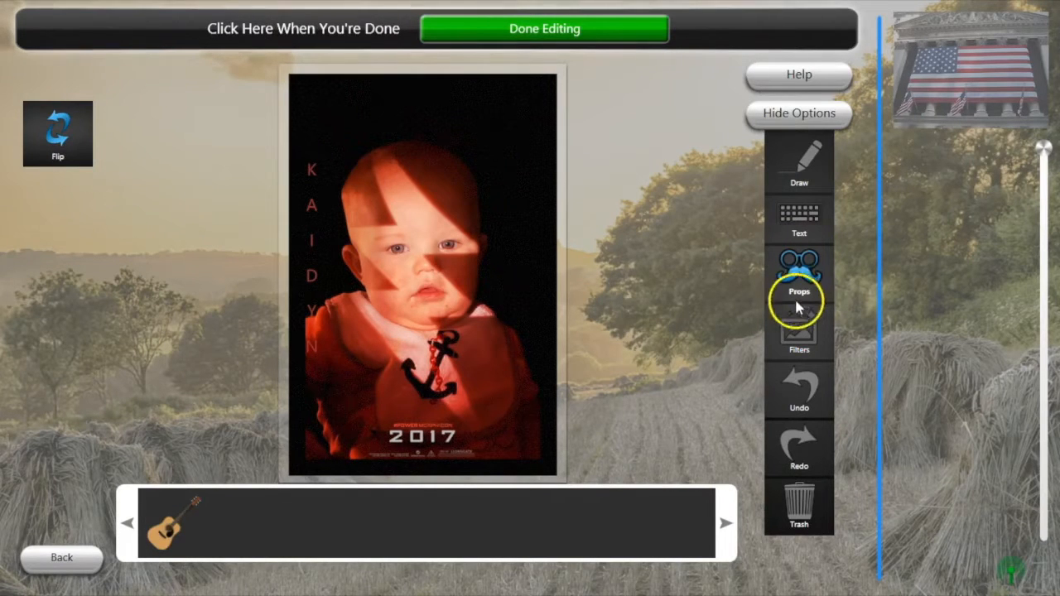
pyautogui.moveTo(165, 520); pyautogui.dragTo(427, 267)
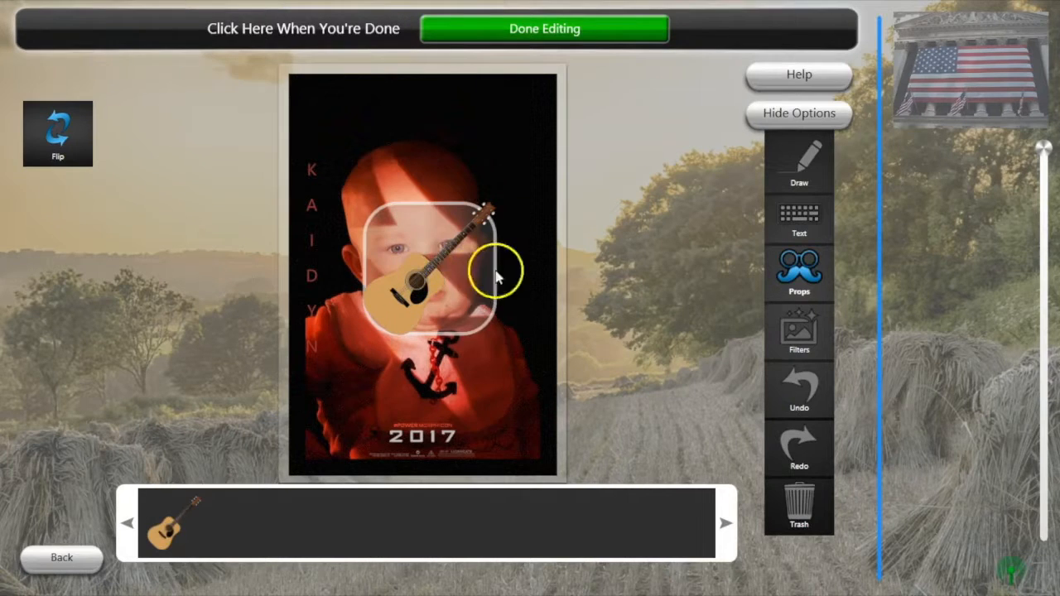
pyautogui.moveTo(484, 221); pyautogui.dragTo(493, 412)
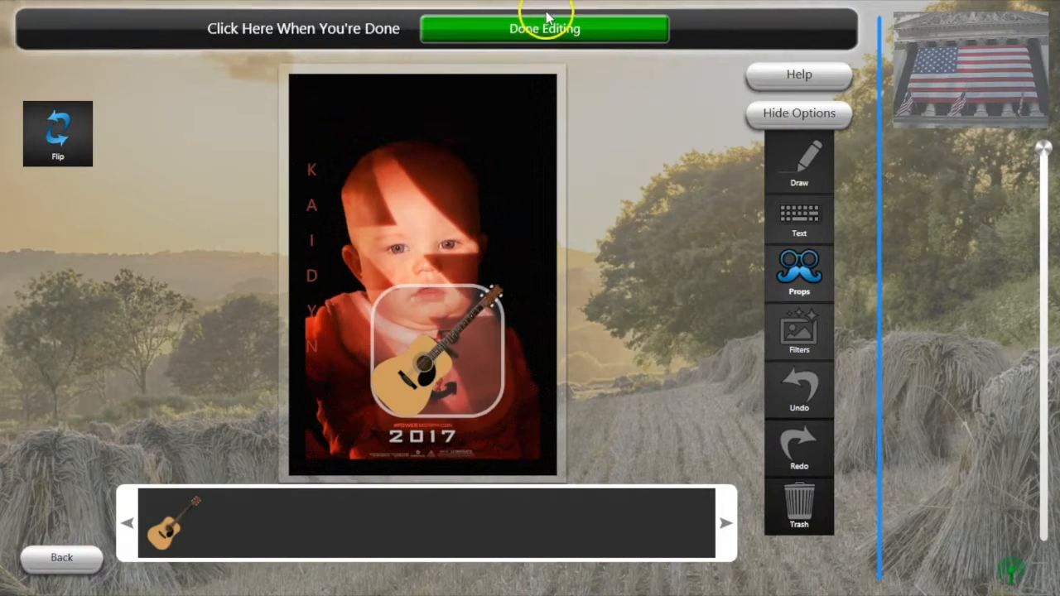
pyautogui.click(551, 30)
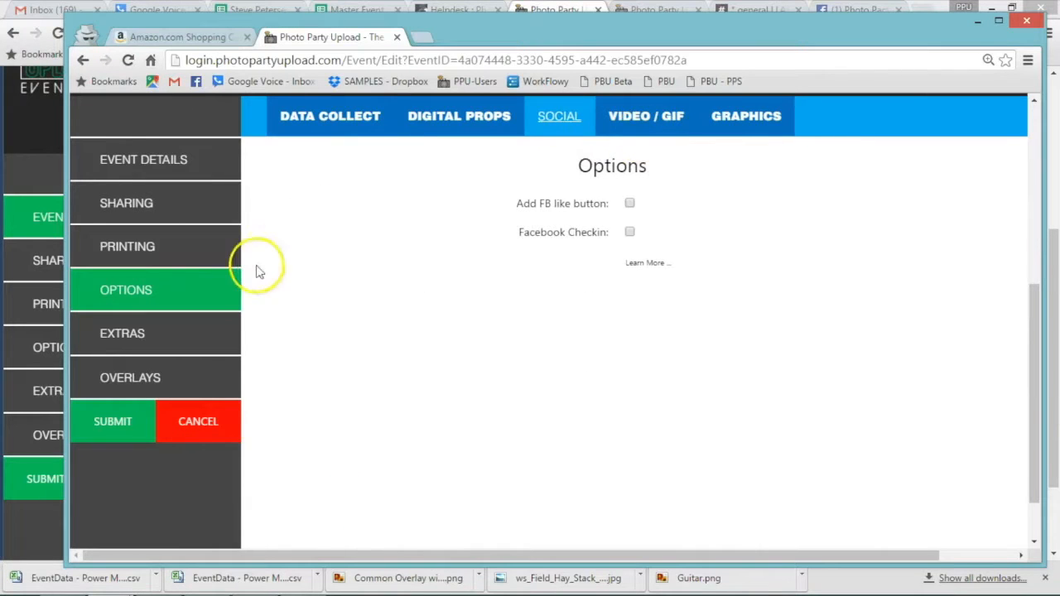
# Enable the Facebook like button with the pasted page URL and 'Like our page!' message.
pyautogui.click(631, 205)
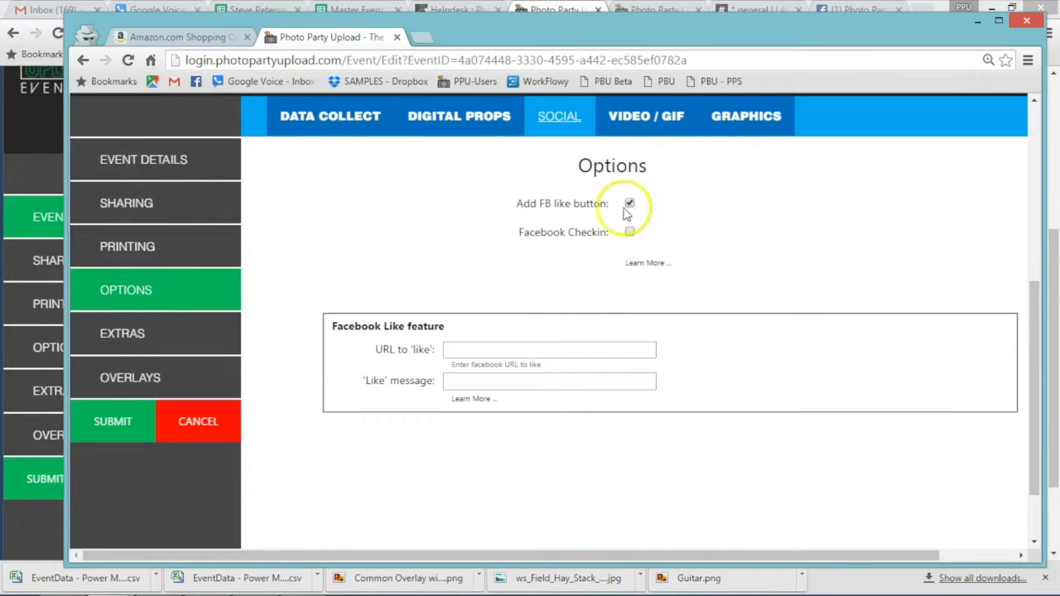
pyautogui.click(560, 348)
pyautogui.write('https://www.facebook.com/PhotoPartyUpload')
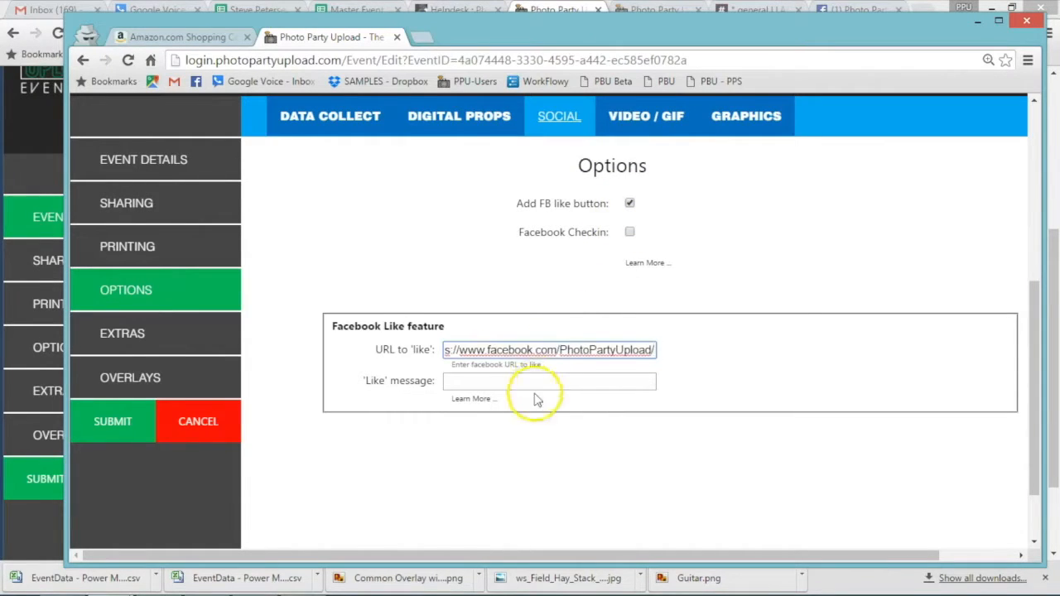
pyautogui.click(540, 383)
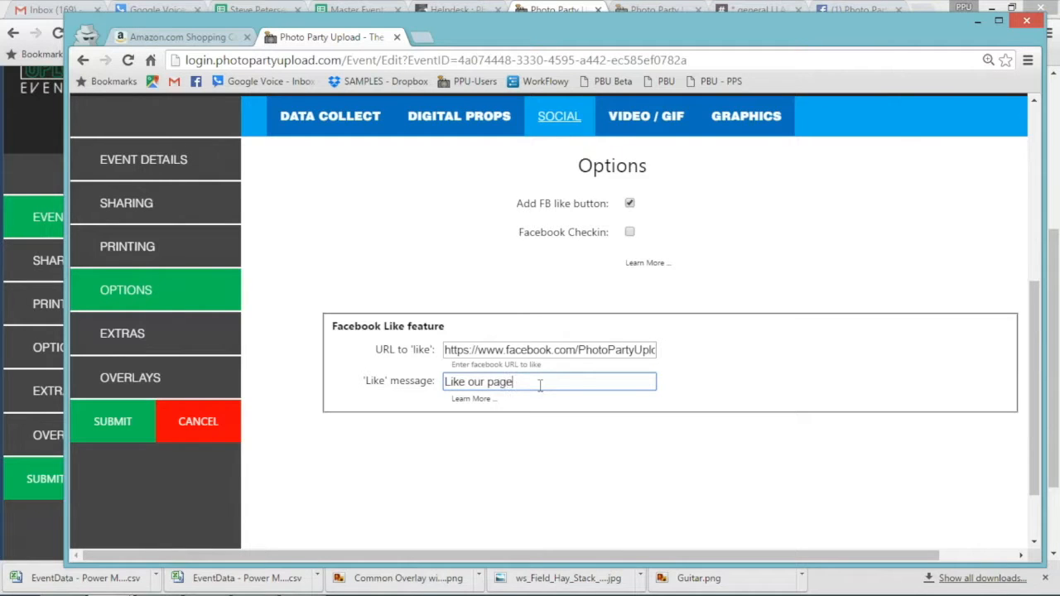
# Enable Facebook check-in with the pasted check-in URL and message, then submit the event.
pyautogui.click(629, 232)
pyautogui.click(500, 467)
pyautogui.hotkey('ctrl', 'v')
pyautogui.click(499, 497)
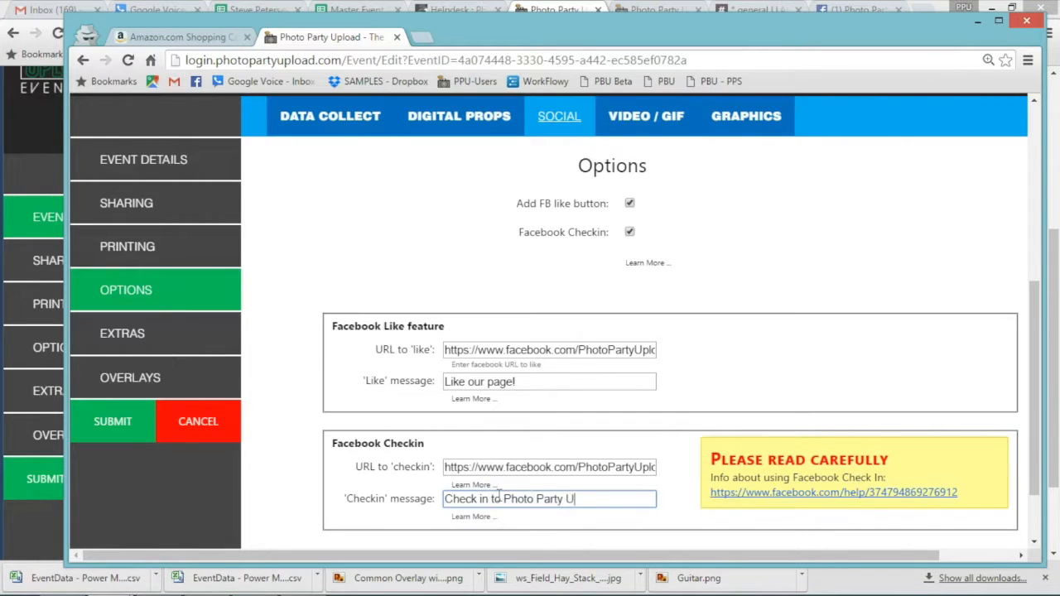
pyautogui.click(139, 422)
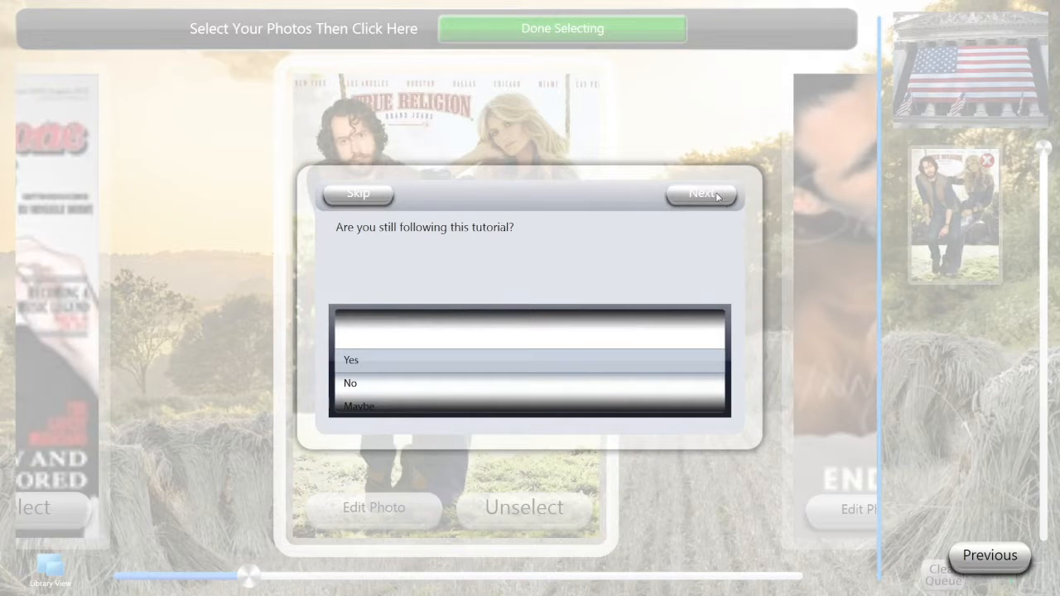
# Continue past the tutorial question and decline the 'Like our page!' Facebook prompt with No Thanks.
pyautogui.click(717, 197)
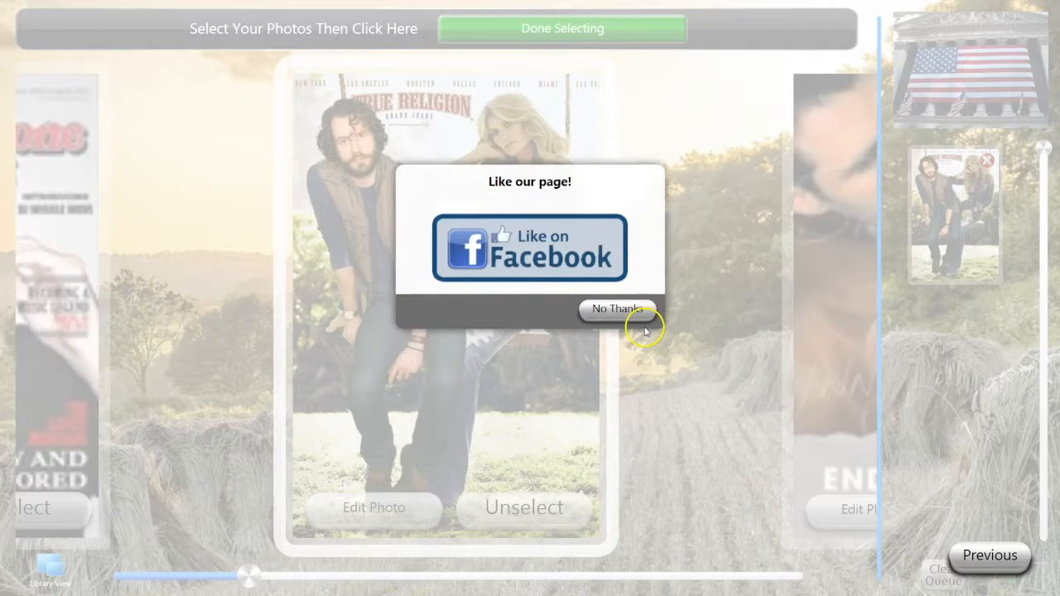
pyautogui.click(640, 316)
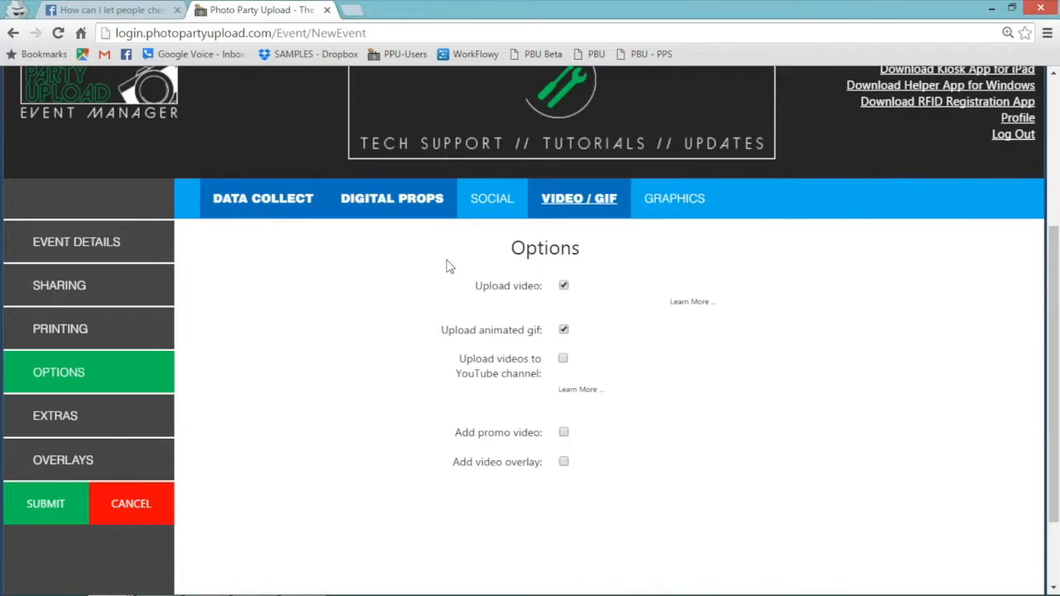
# Turn on Add promo video and Add video overlay, leaving YouTube channel uploads off.
pyautogui.click(563, 361)
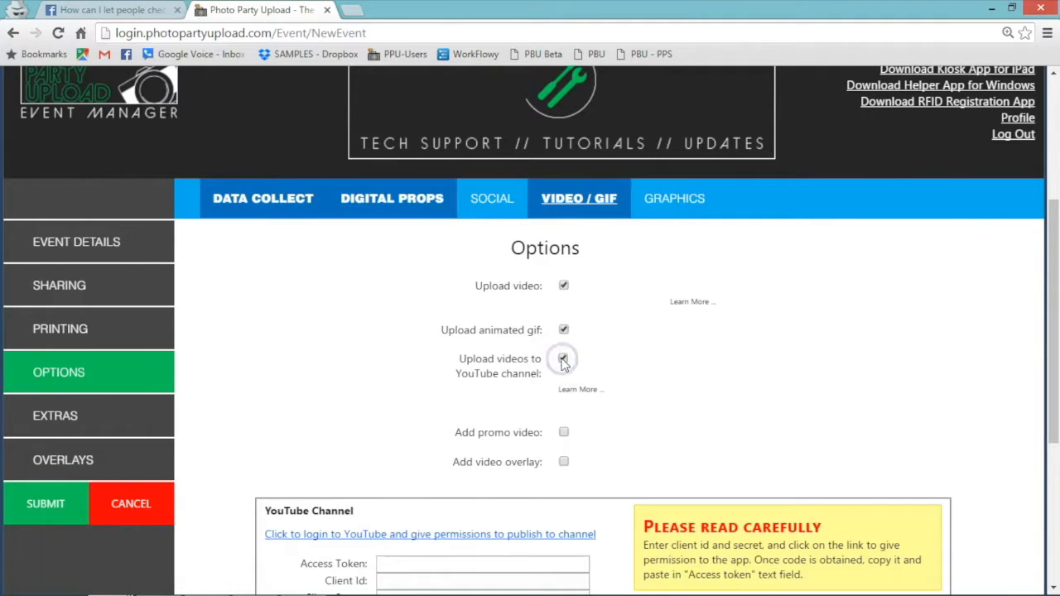
pyautogui.click(563, 361)
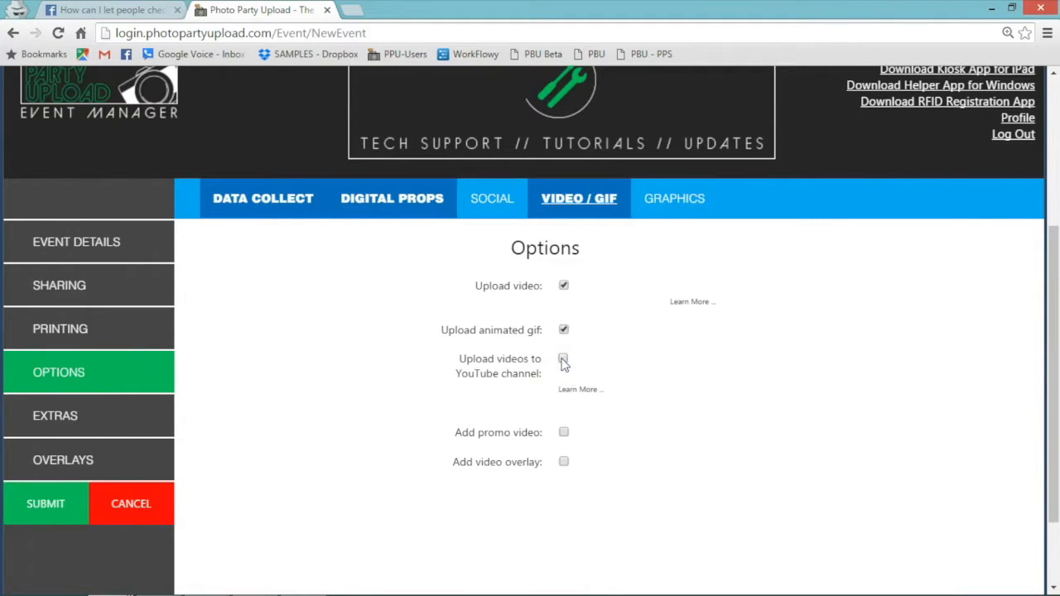
pyautogui.click(563, 433)
pyautogui.click(564, 463)
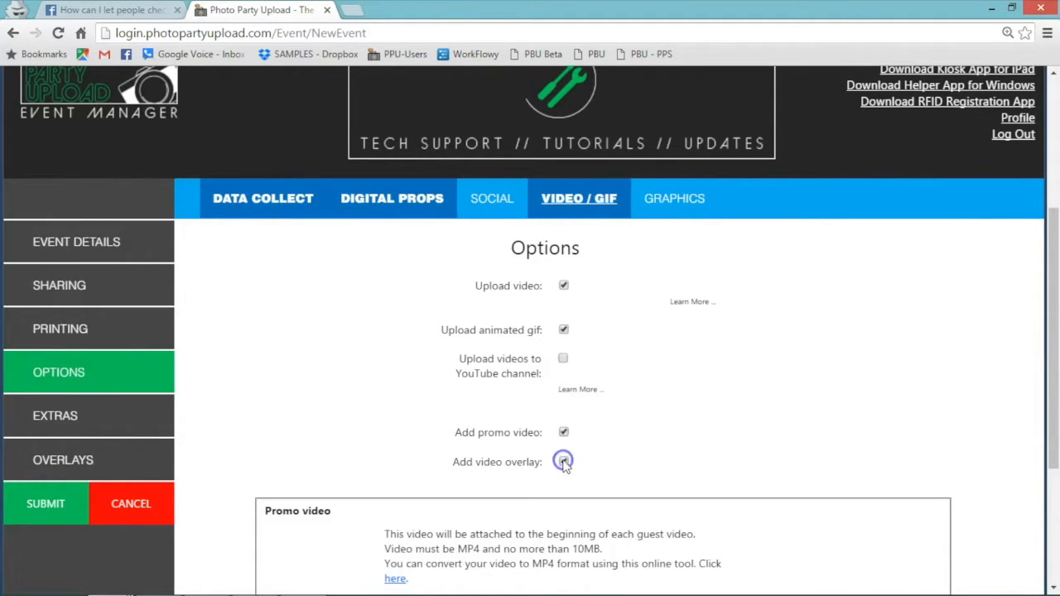
pyautogui.moveTo(1050, 253); pyautogui.dragTo(1048, 356)
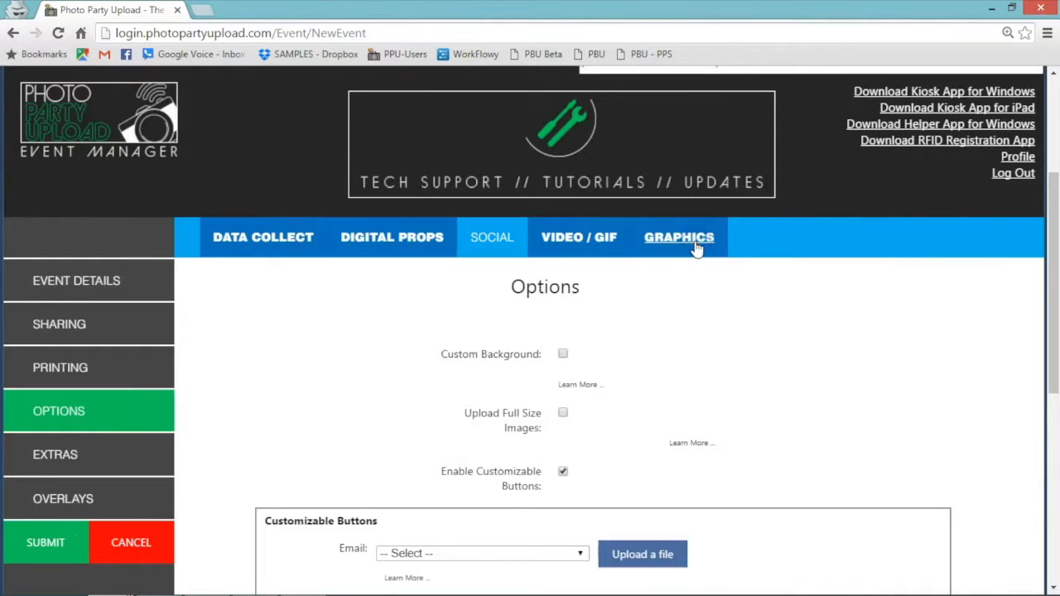
# Enable a custom background using the uploaded hay stack field image.
pyautogui.click(562, 354)
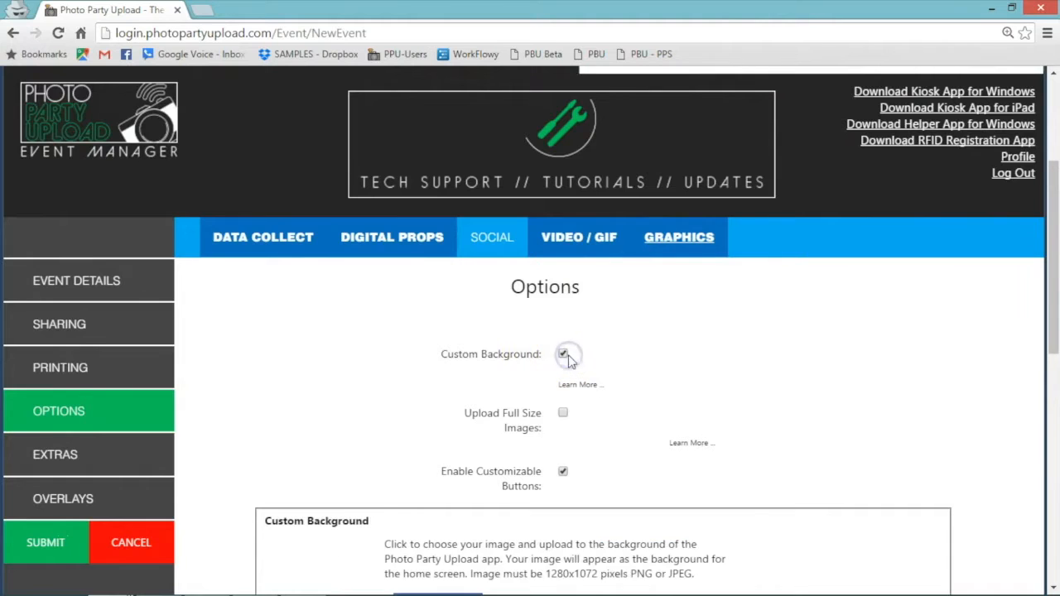
pyautogui.moveTo(1053, 319); pyautogui.dragTo(982, 348)
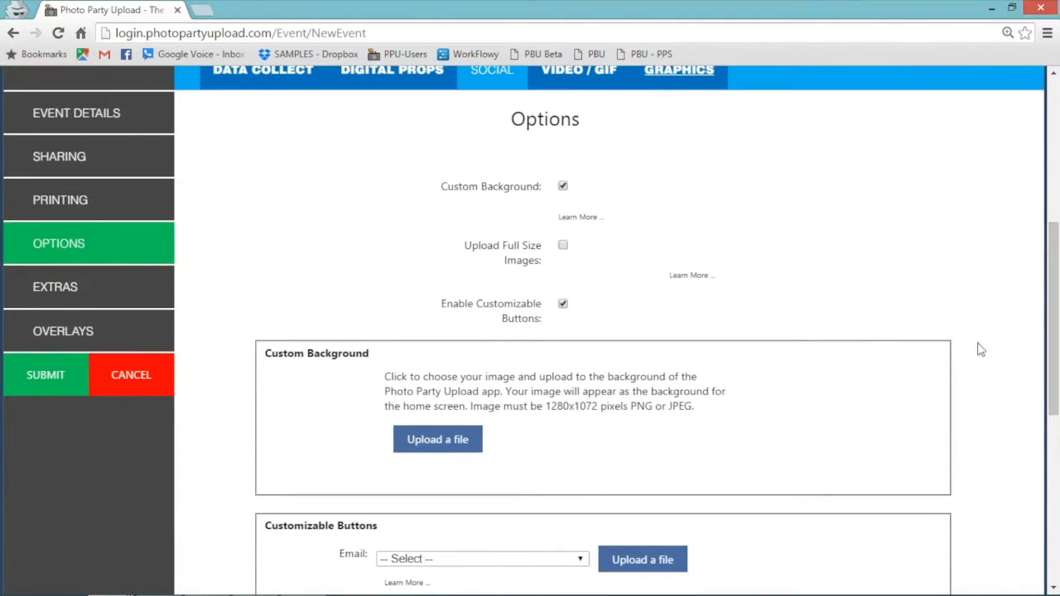
pyautogui.click(445, 437)
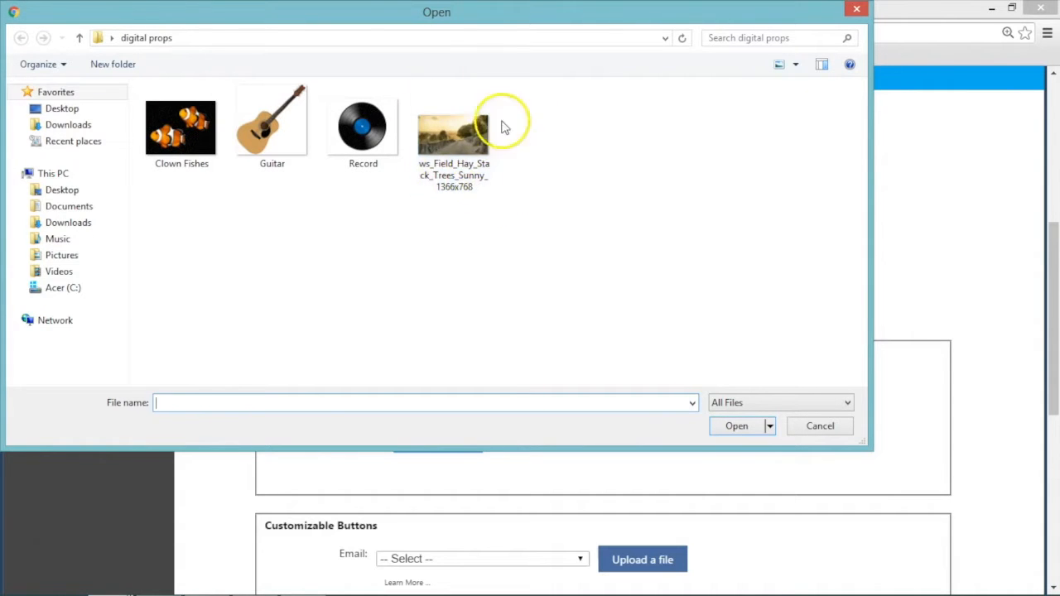
pyautogui.click(461, 124)
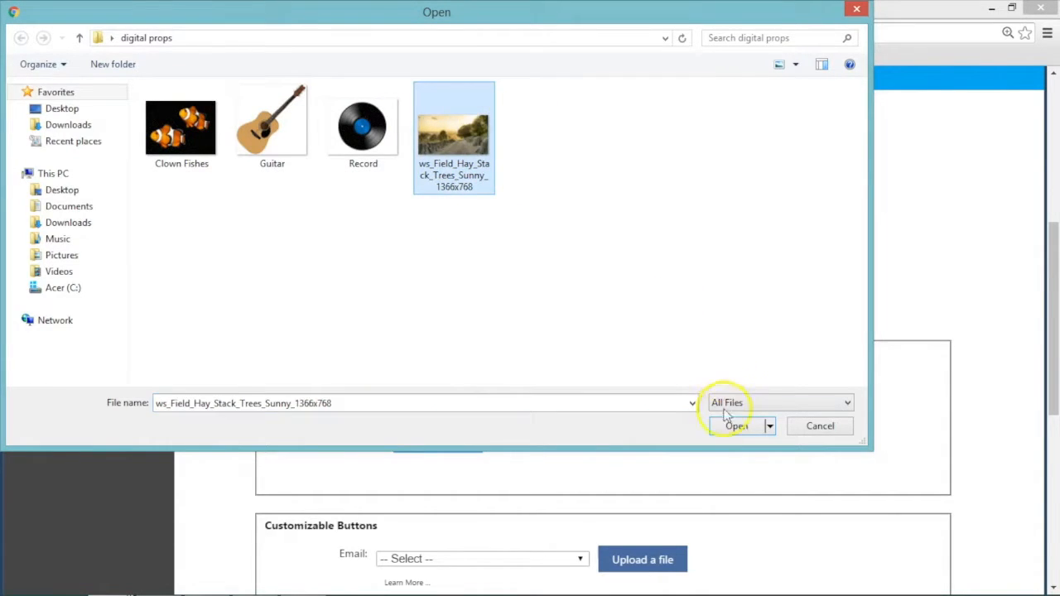
pyautogui.click(736, 426)
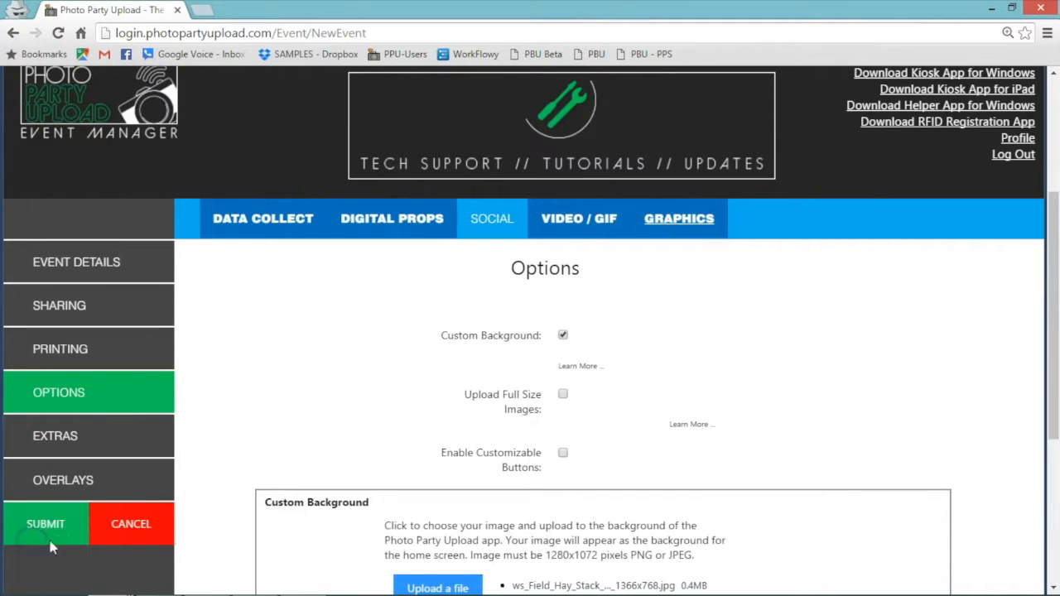
# Turn on full size image uploads and Enable Customizable Buttons for the event.
pyautogui.click(563, 395)
pyautogui.scroll(-1, 716, 392)
pyautogui.click(563, 351)
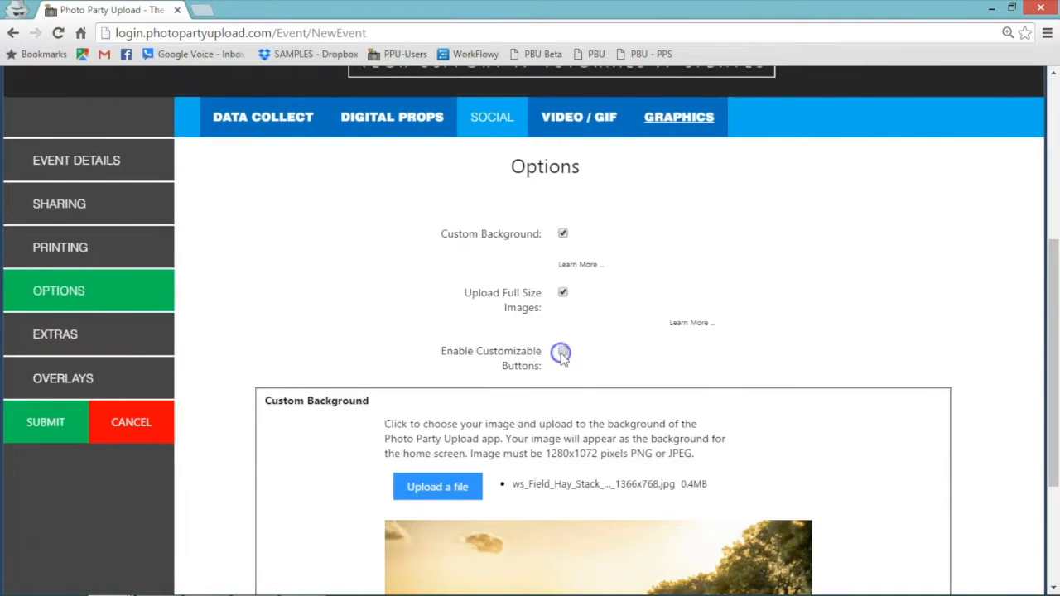
pyautogui.moveTo(1056, 211); pyautogui.dragTo(1054, 445)
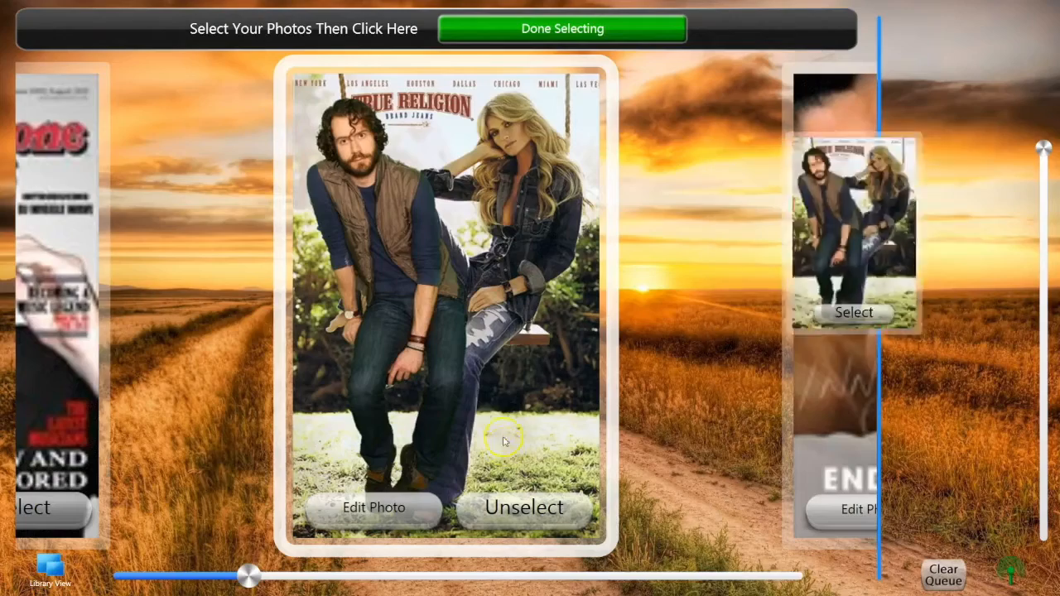
# Select a photo and finish selecting to show the Facebook, Twitter, Instagram, Email and Text Message share buttons.
pyautogui.click(522, 217)
pyautogui.click(543, 30)
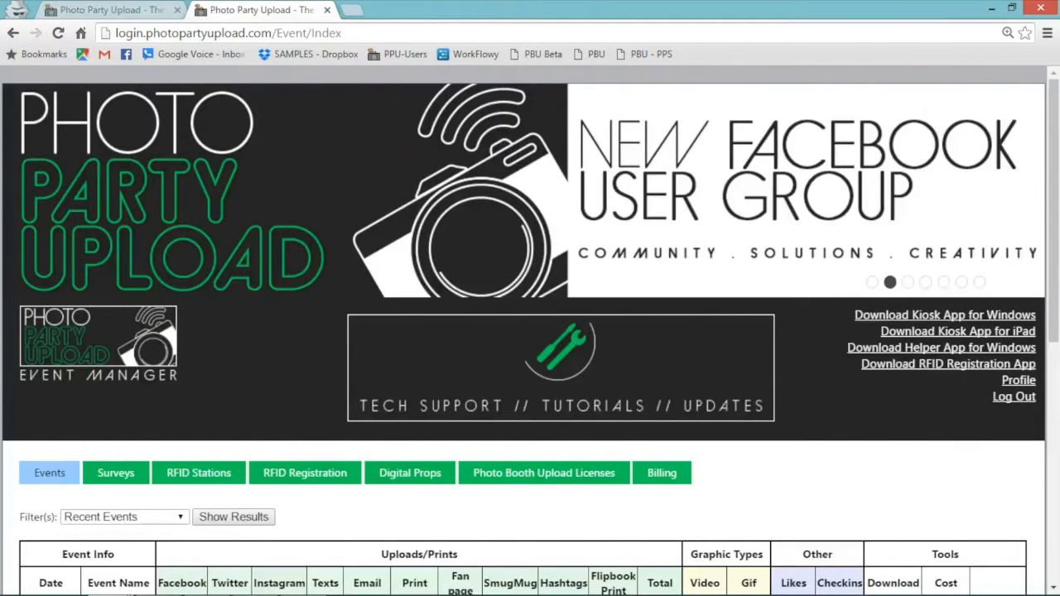
# Return to the event setup, then go back to the events tab and open the saved Surveys list.
pyautogui.hotkey('ctrl', 'Tab')
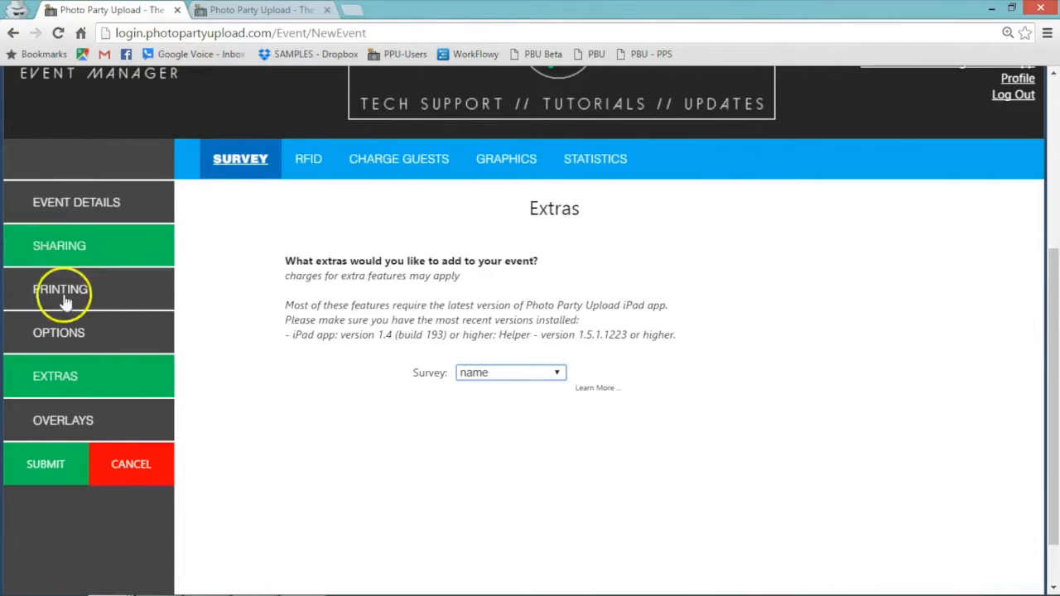
pyautogui.click(72, 377)
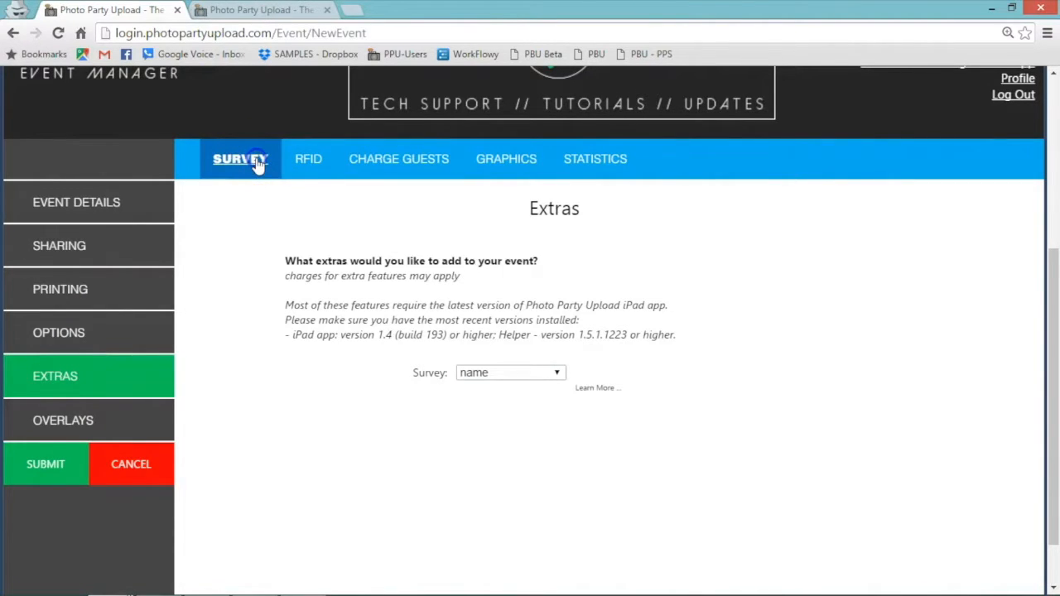
pyautogui.click(280, 11)
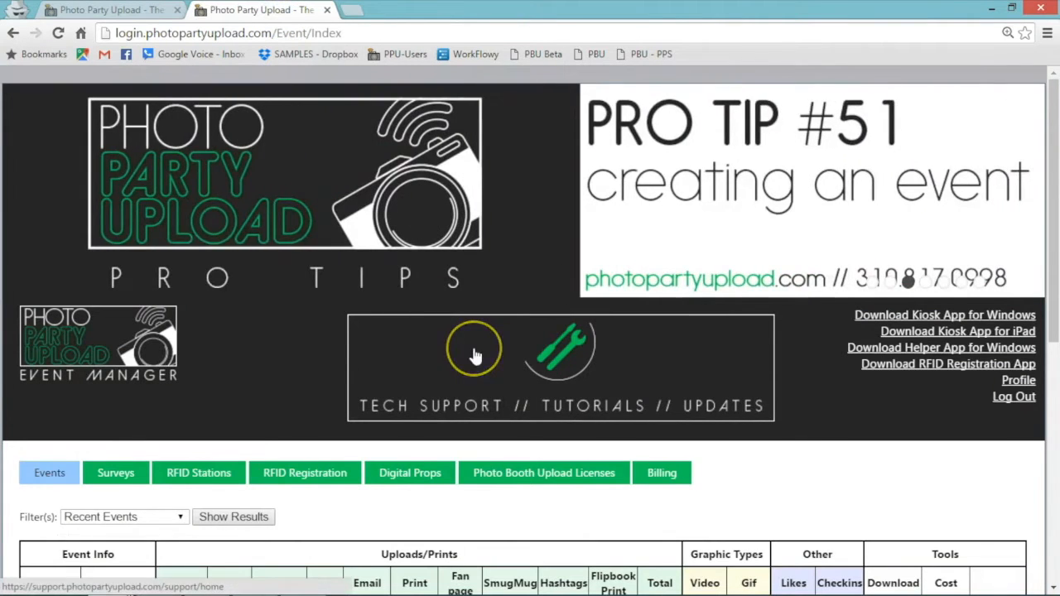
pyautogui.scroll(-3, 476, 355)
pyautogui.scroll(-1, 475, 355)
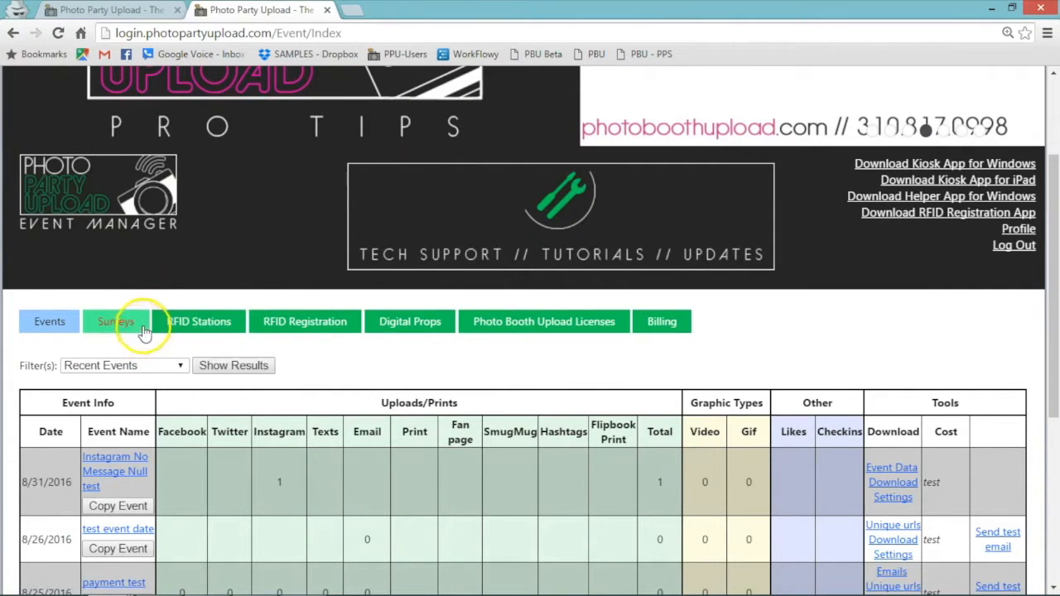
pyautogui.click(142, 327)
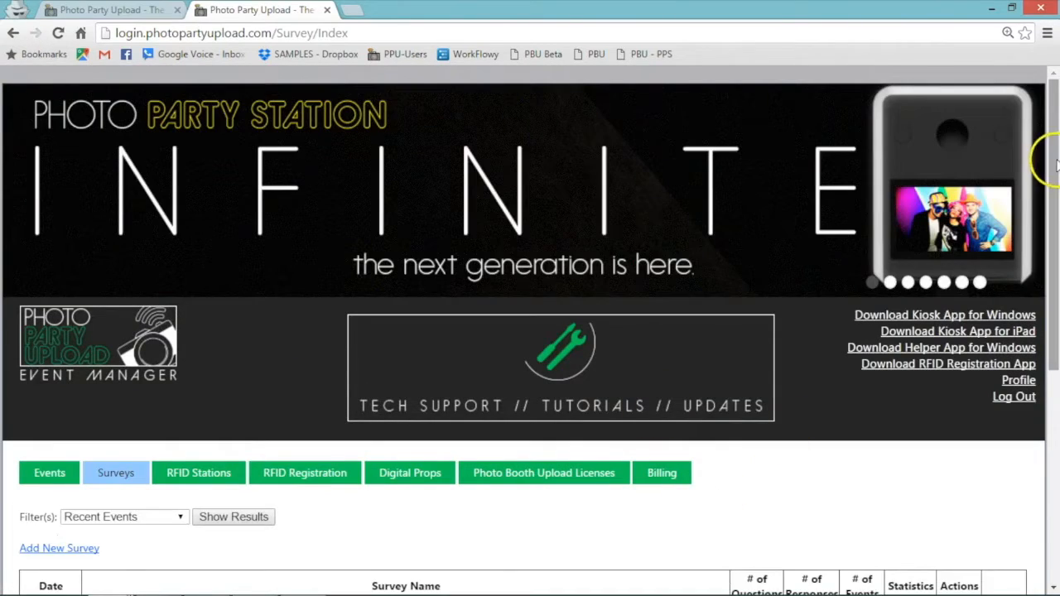
pyautogui.moveTo(1055, 164); pyautogui.dragTo(1042, 350)
# Start a new survey named 'Demo Test 1' with a description, marked Is Required.
pyautogui.click(80, 208)
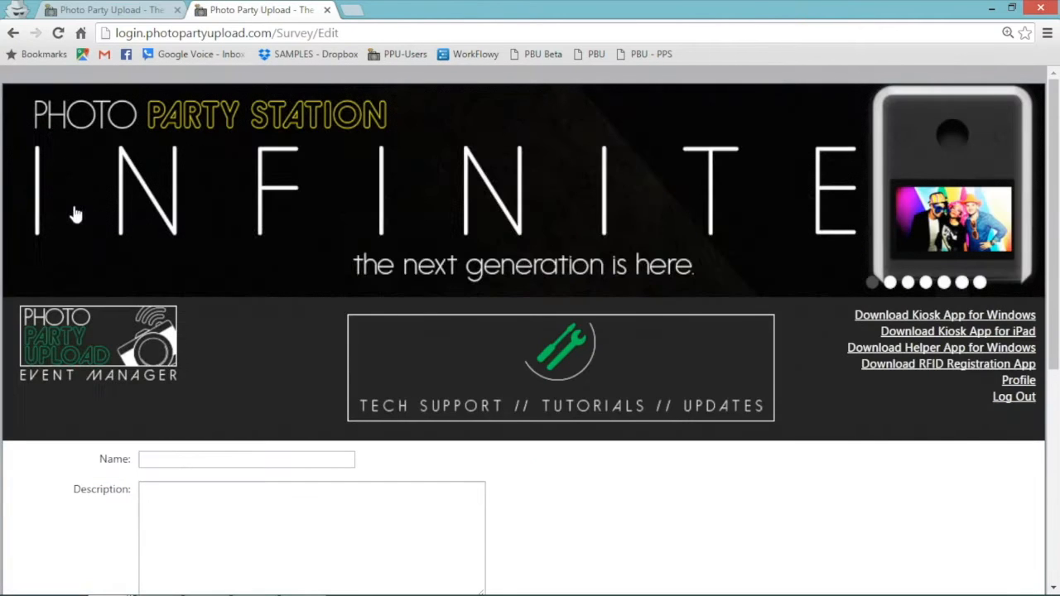
pyautogui.moveTo(1053, 174); pyautogui.dragTo(1055, 300)
pyautogui.click(249, 224)
pyautogui.write('Demo Test 1')
pyautogui.click(199, 269)
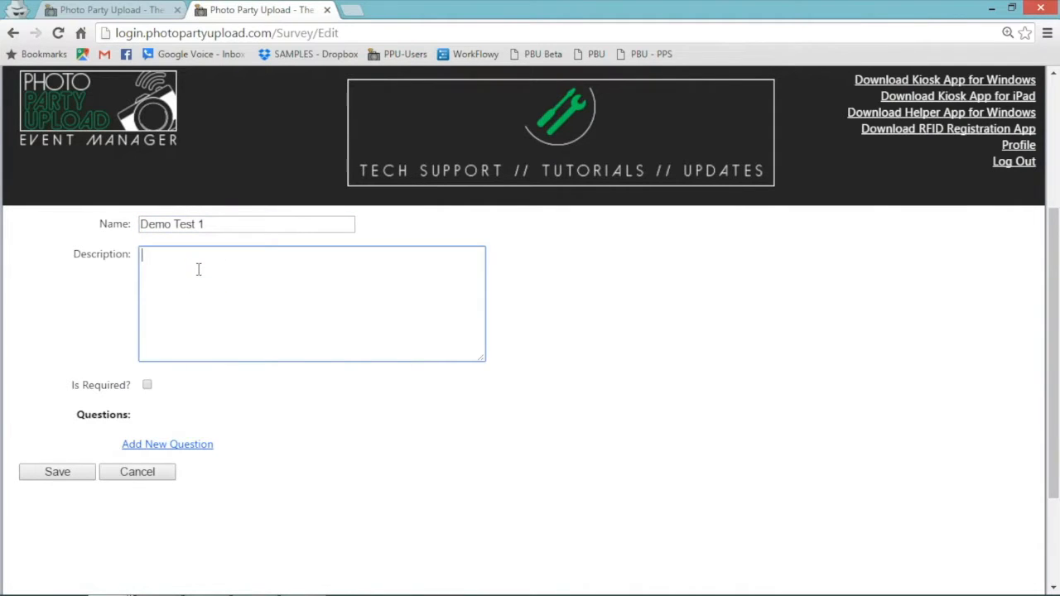
pyautogui.click(178, 253)
pyautogui.write('ll test survey')
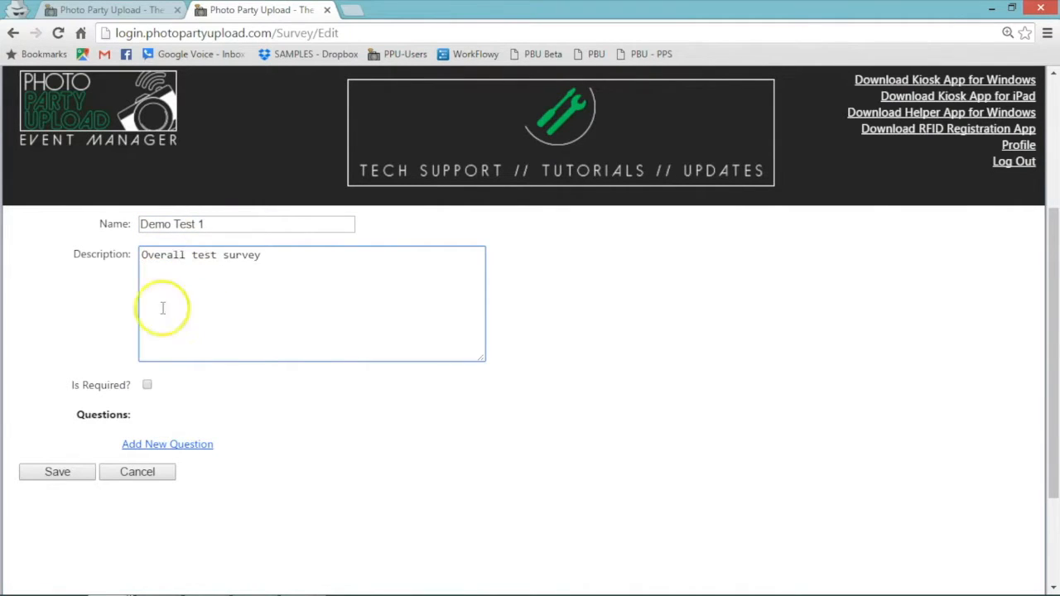
pyautogui.click(147, 386)
# Add a Multiple choice first question with answer choices Yes and No.
pyautogui.click(151, 444)
pyautogui.click(285, 447)
pyautogui.click(279, 464)
pyautogui.click(276, 472)
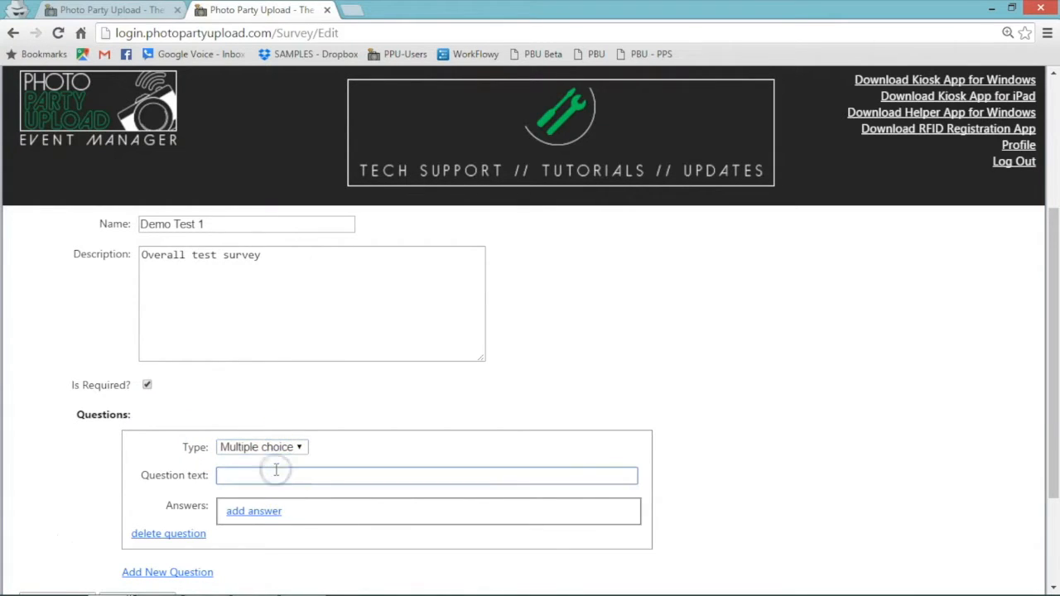
pyautogui.click(254, 511)
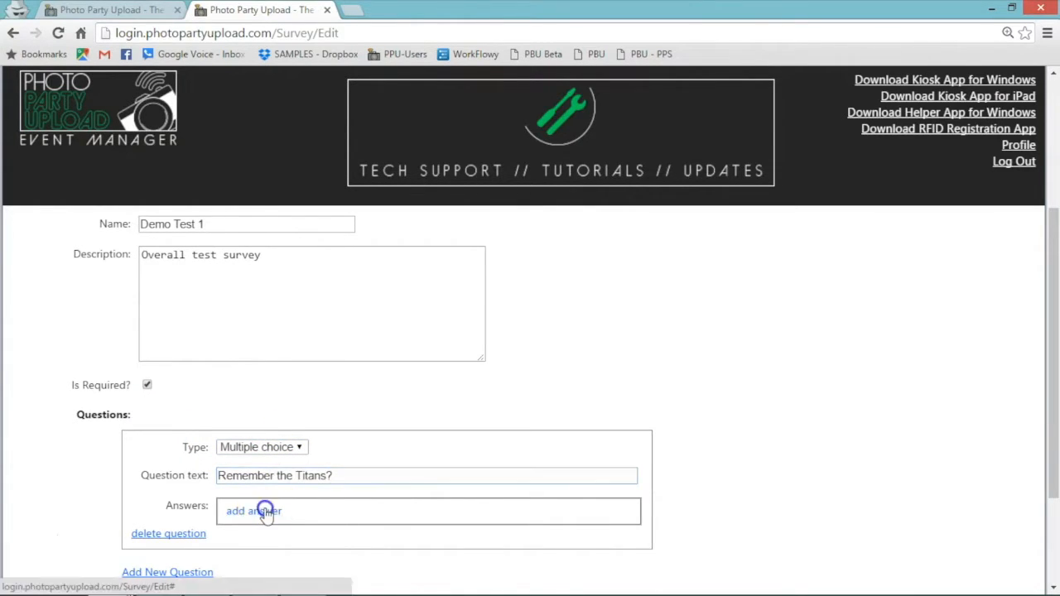
pyautogui.click(331, 527)
pyautogui.write('Yes')
pyautogui.click(253, 511)
pyautogui.click(383, 556)
pyautogui.write('No')
# Add an Input text question 'What is your favorite color?' and save the survey.
pyautogui.scroll(-2, 1056, 264)
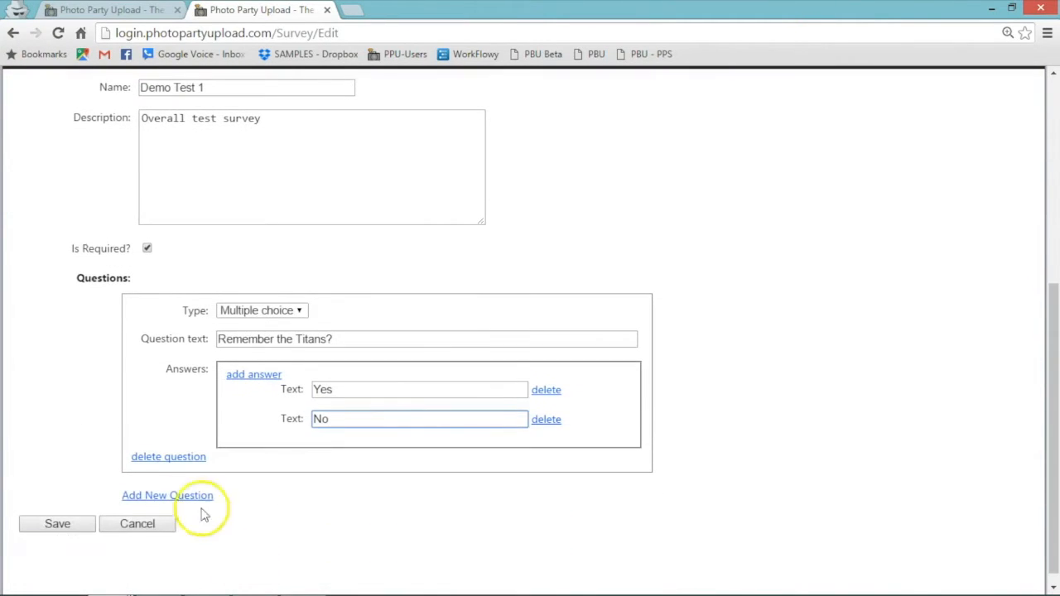
pyautogui.click(190, 496)
pyautogui.click(257, 498)
pyautogui.click(249, 525)
pyautogui.click(258, 524)
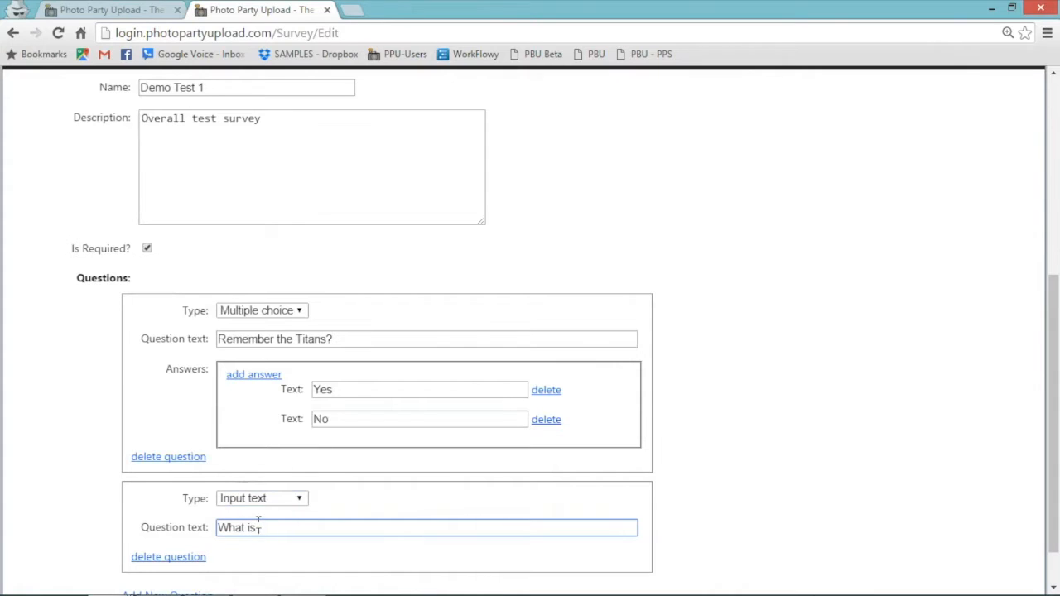
pyautogui.write('What is your favorite color?')
pyautogui.scroll(-2, 989, 361)
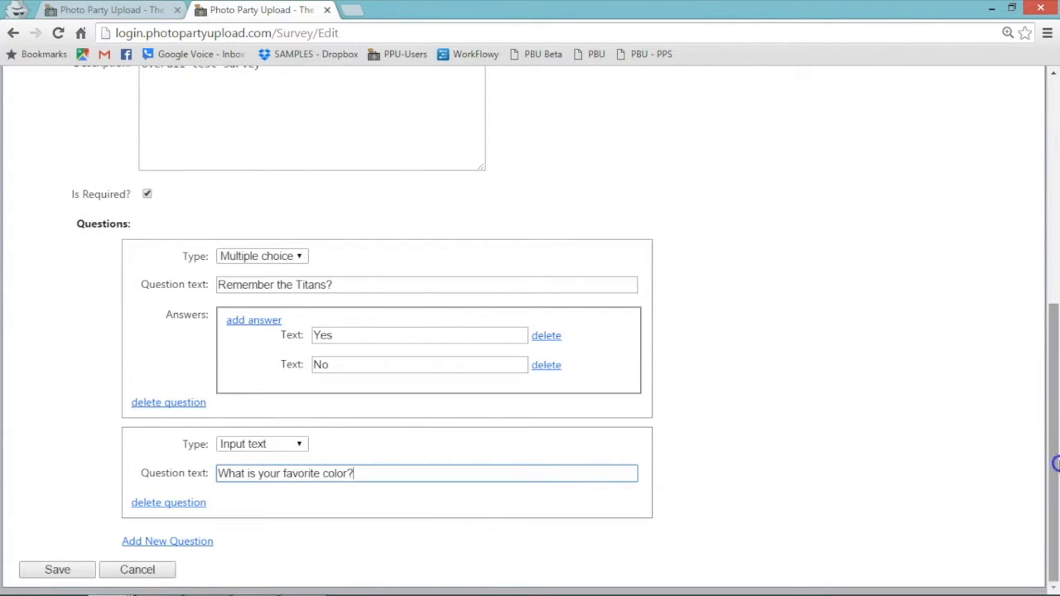
pyautogui.click(90, 572)
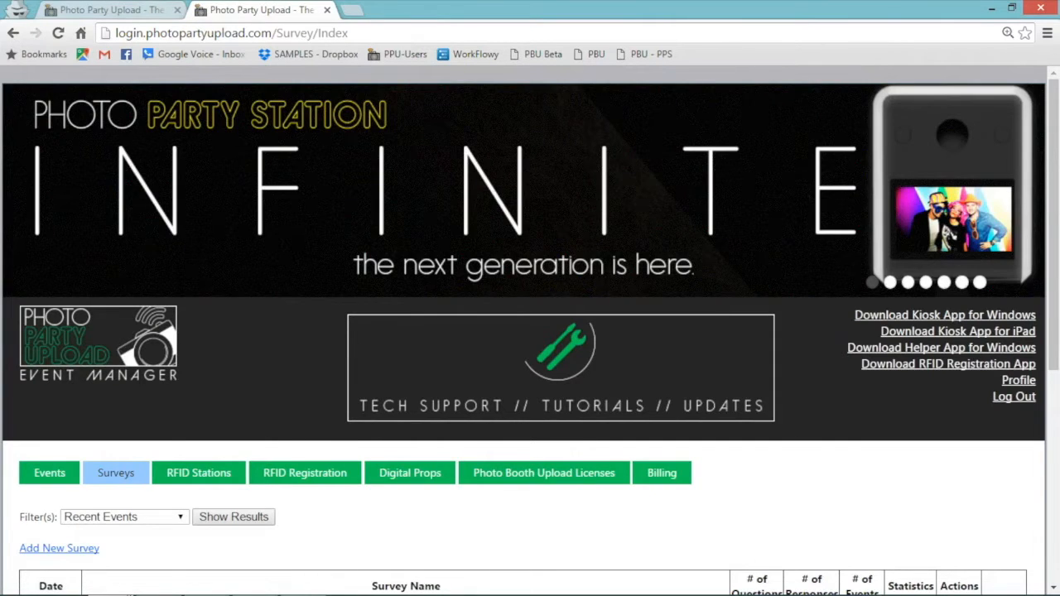
# Set the new event's Survey to Test Survey.
pyautogui.click(112, 10)
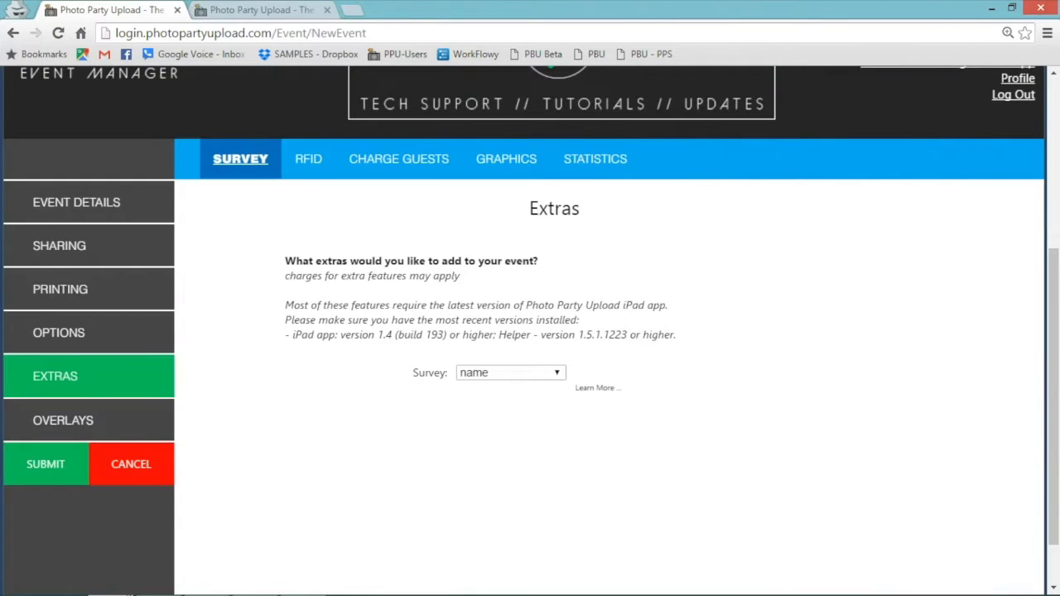
pyautogui.click(550, 373)
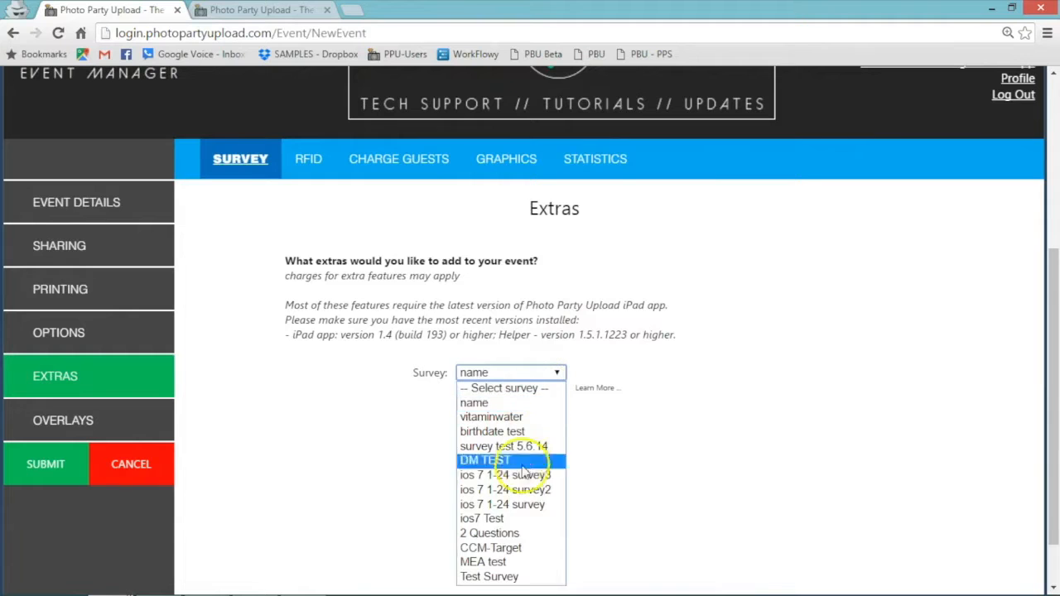
pyautogui.click(526, 576)
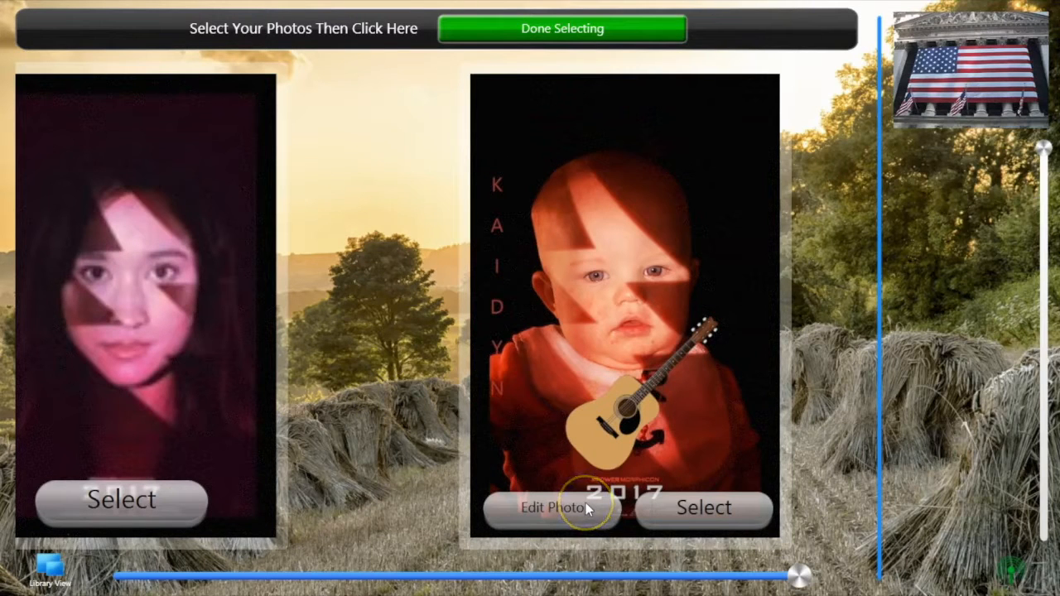
# Select the guitar photo and share it by email, entering the guest's e-mail address.
pyautogui.click(701, 515)
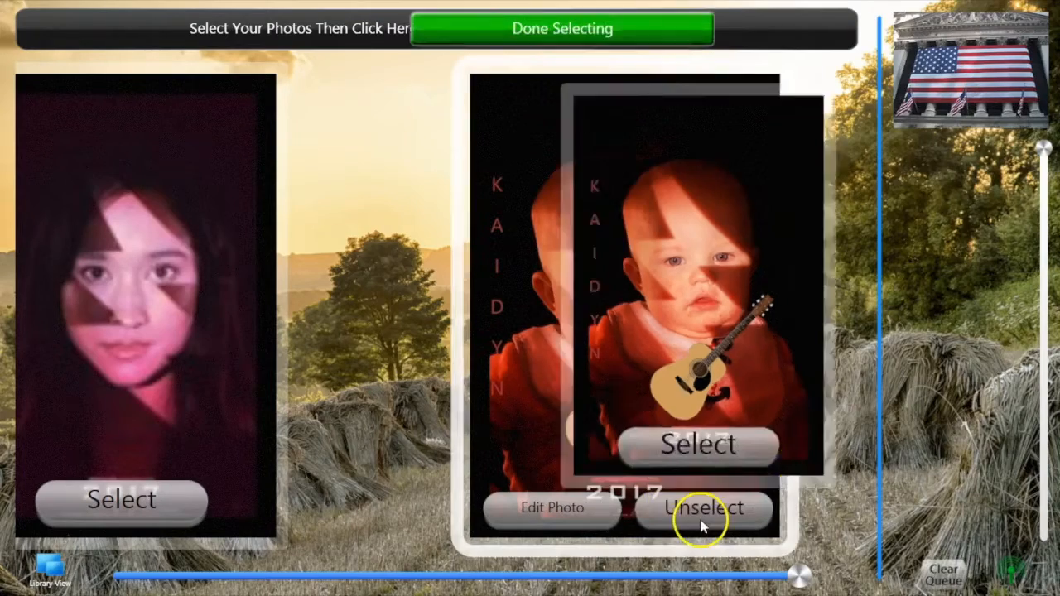
pyautogui.click(577, 30)
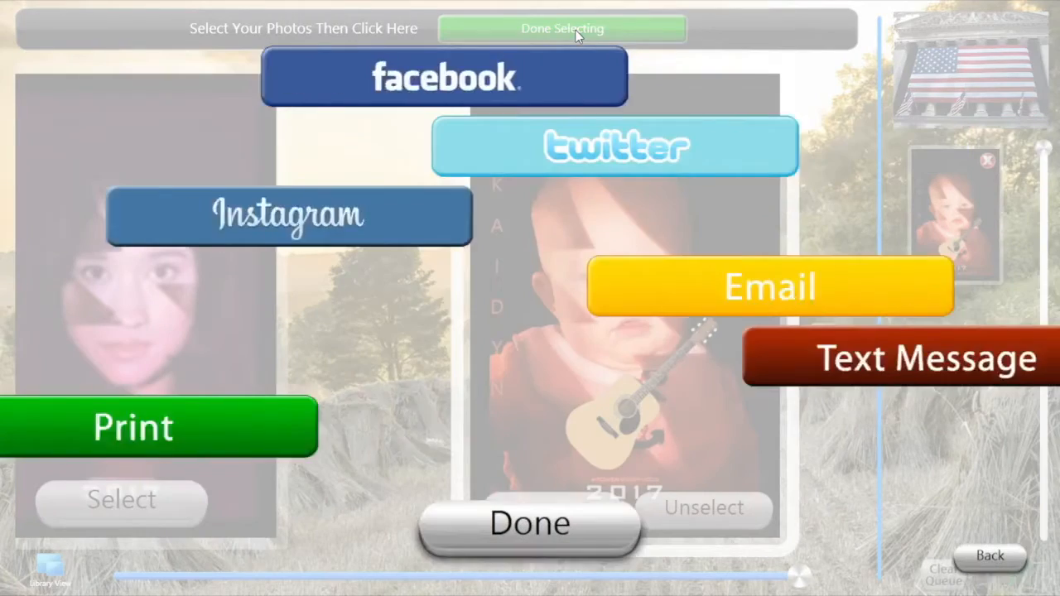
pyautogui.click(501, 286)
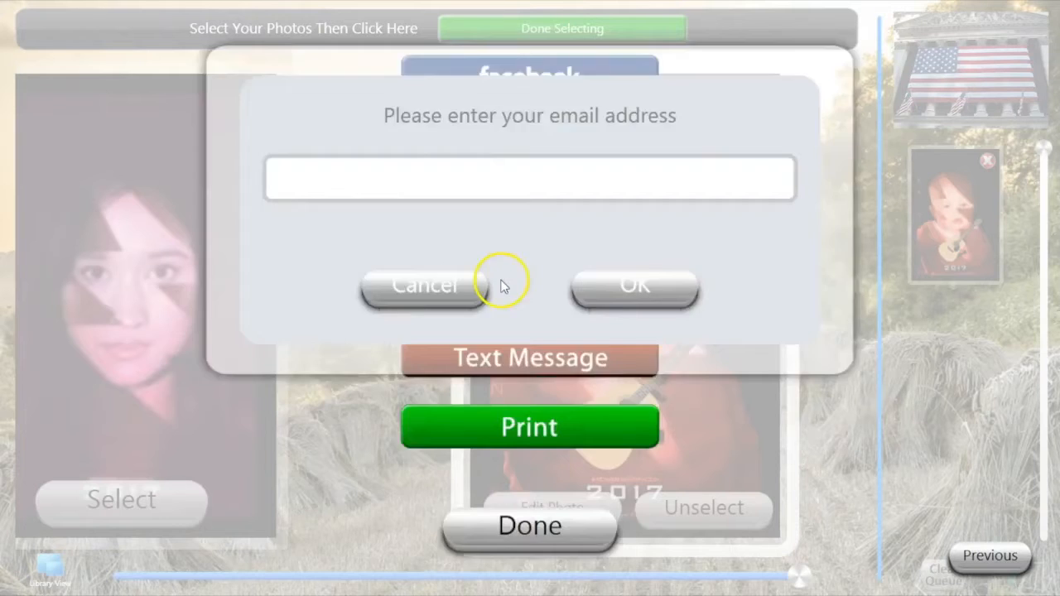
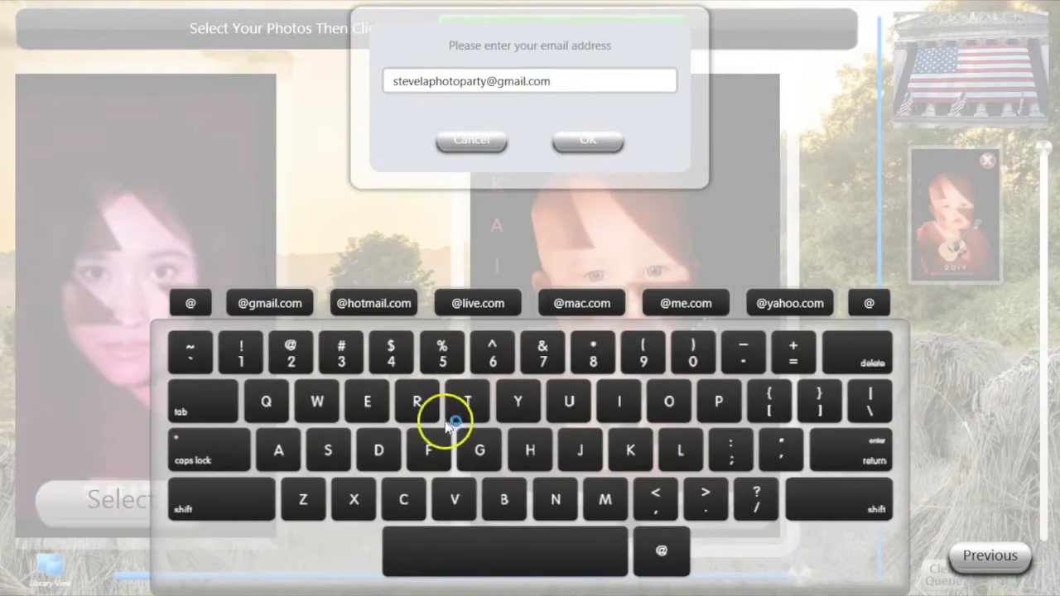
pyautogui.click(595, 143)
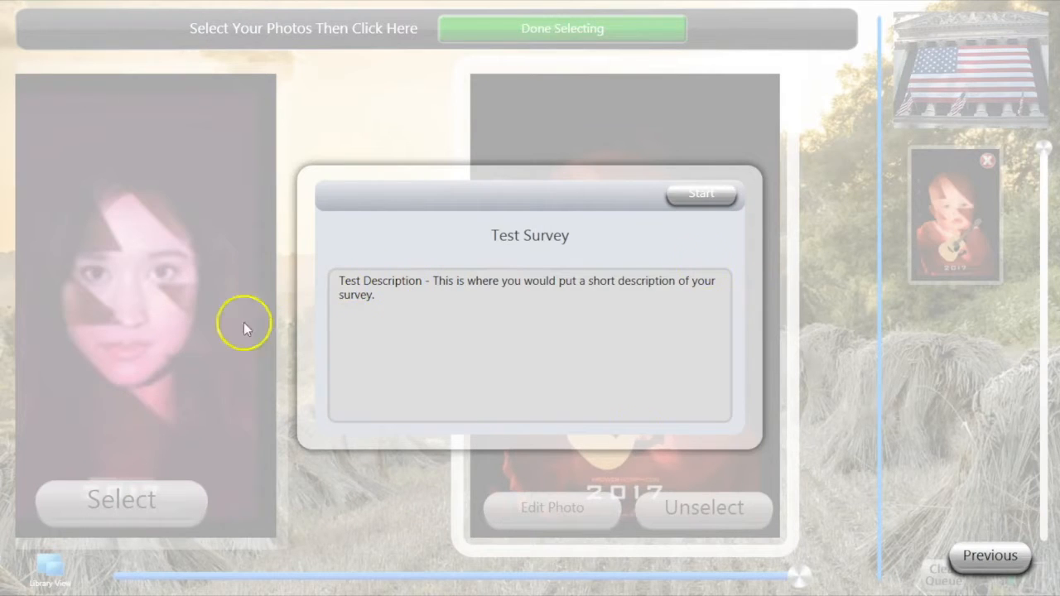
# Start the Test Survey, answer Three, and move past the tutorial question.
pyautogui.click(689, 186)
pyautogui.scroll(-2, 469, 345)
pyautogui.click(702, 196)
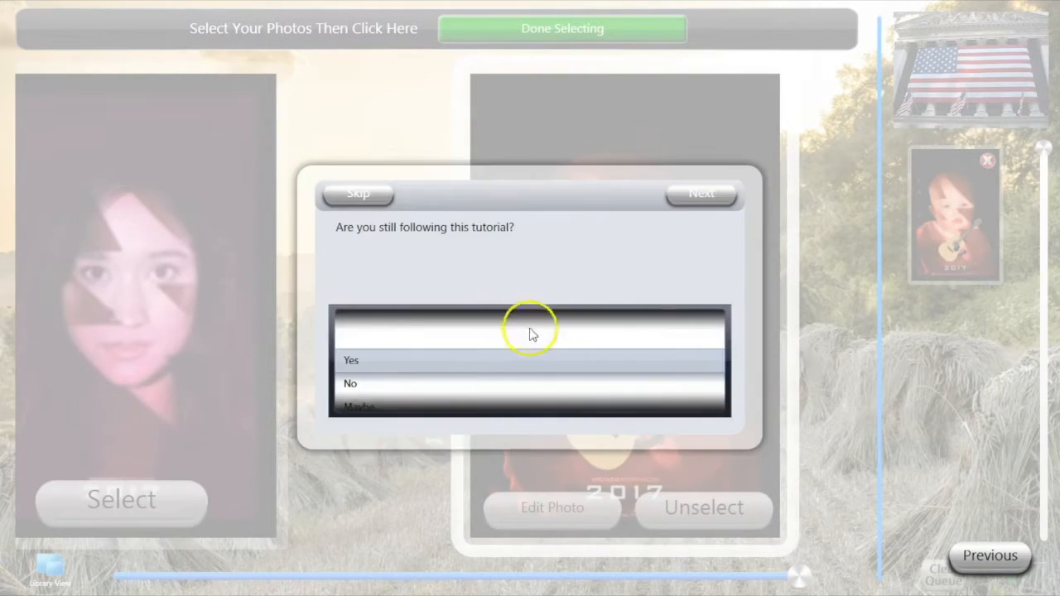
pyautogui.click(690, 199)
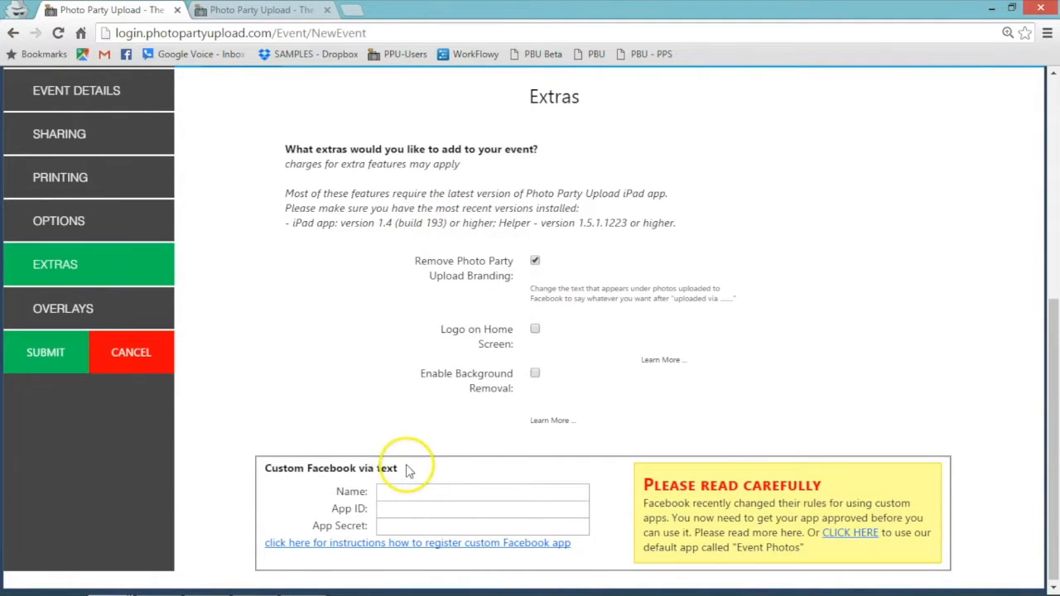
# Use the CLICK HERE link to fill in the default Facebook app's name, App ID and App Secret.
pyautogui.click(853, 534)
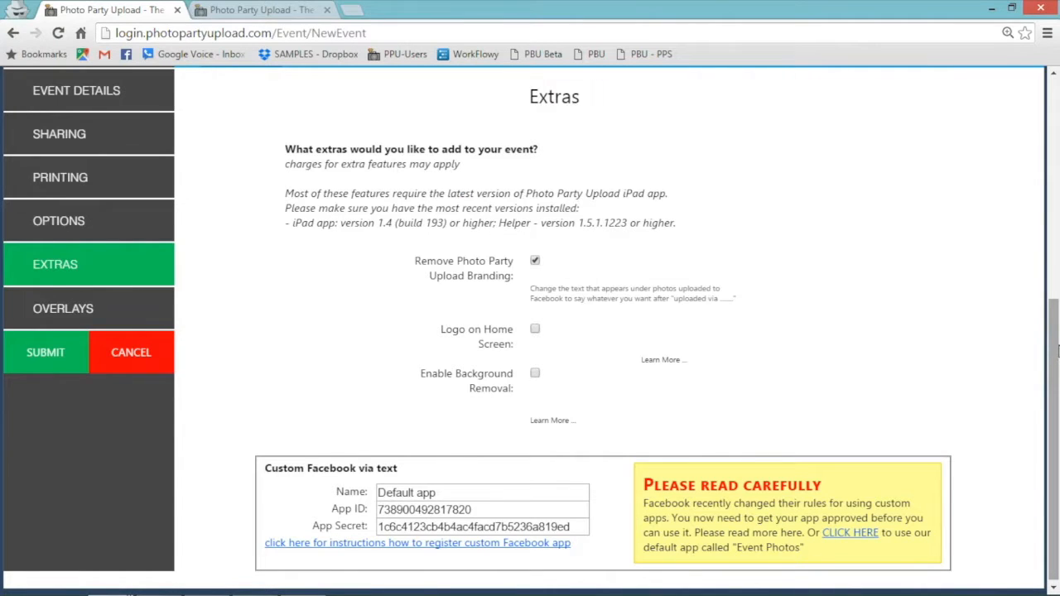
pyautogui.moveTo(1055, 348); pyautogui.dragTo(1054, 354)
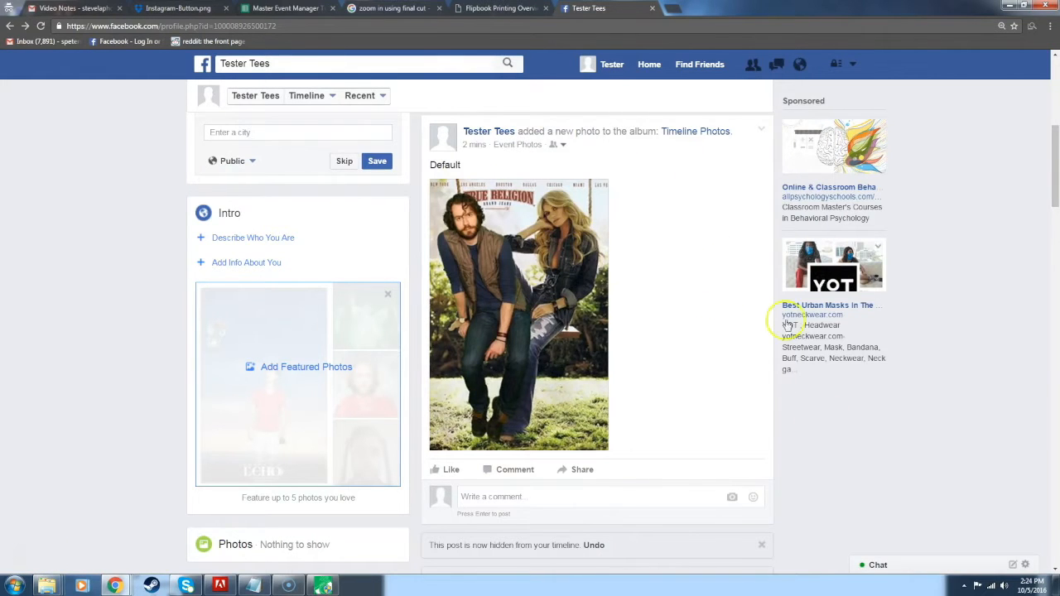
# Scroll the Facebook timeline down to the 'Remove Photo Party Upload Branding / Custom Via Text' post.
pyautogui.scroll(-5, 556, 465)
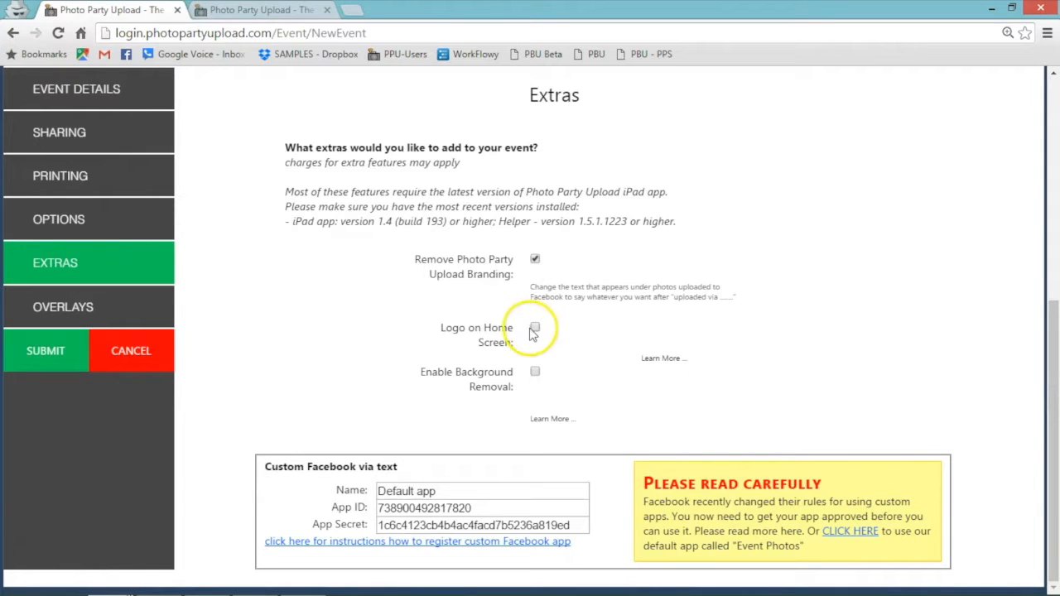
# Tick Logo on Home Screen and upload 200px-Nyse_by_spigoo.jpg from Downloads as the logo.
pyautogui.click(536, 331)
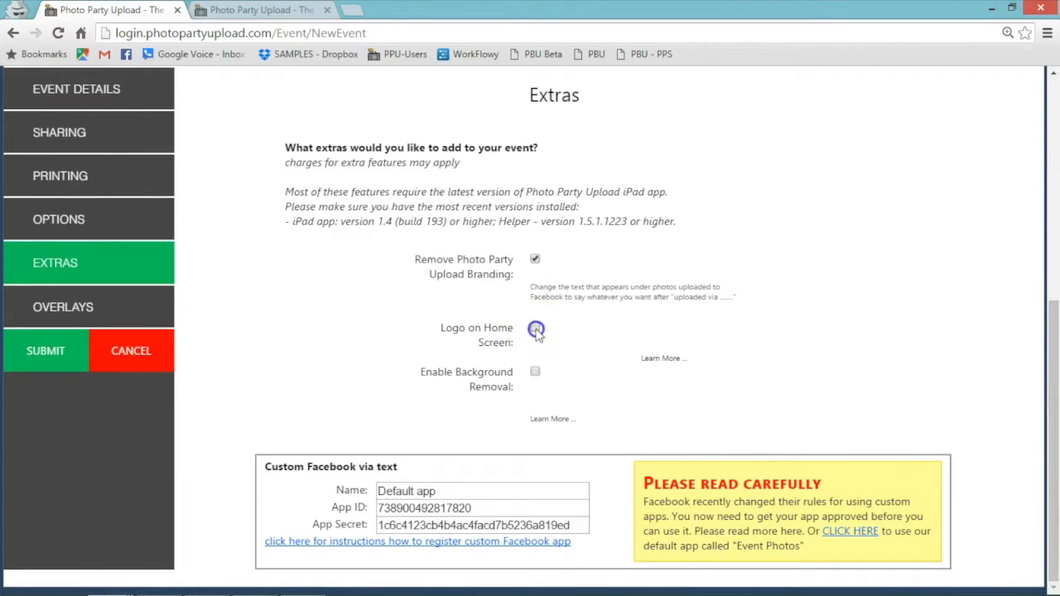
pyautogui.moveTo(1051, 328); pyautogui.dragTo(1055, 416)
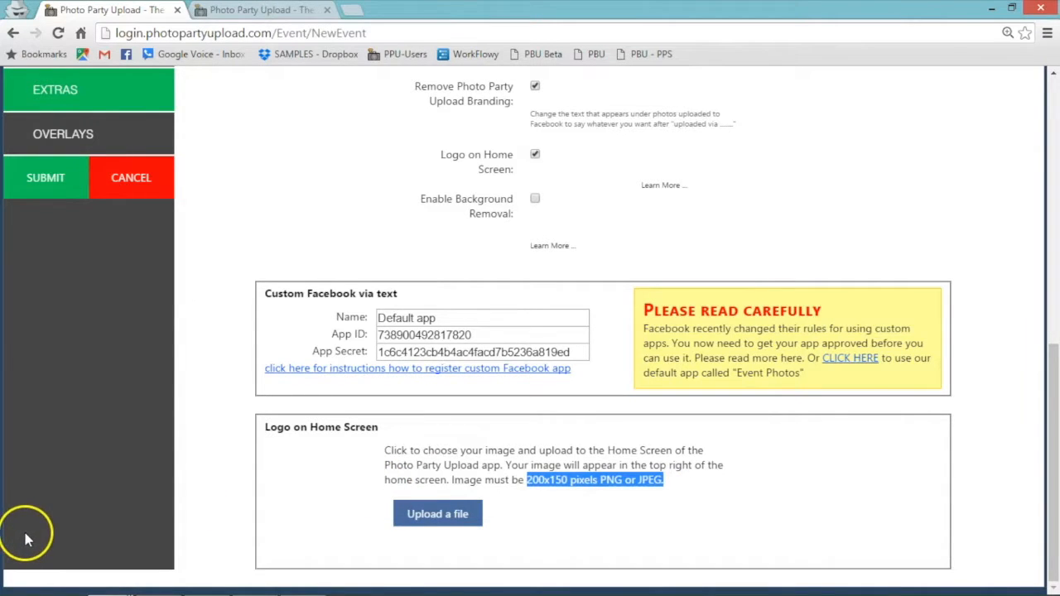
pyautogui.click(434, 507)
pyautogui.click(81, 126)
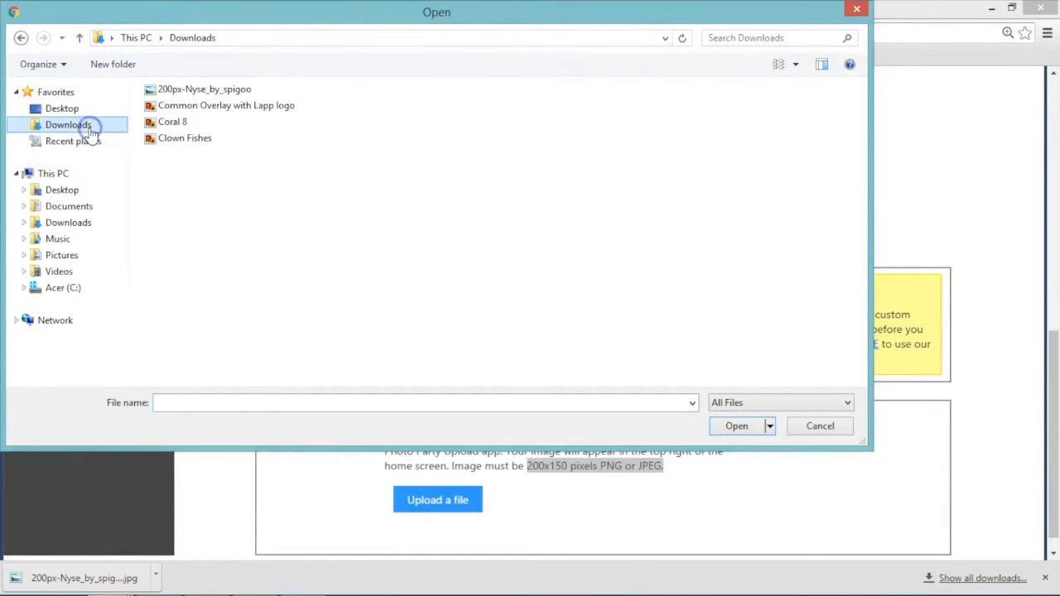
pyautogui.click(190, 90)
pyautogui.click(740, 426)
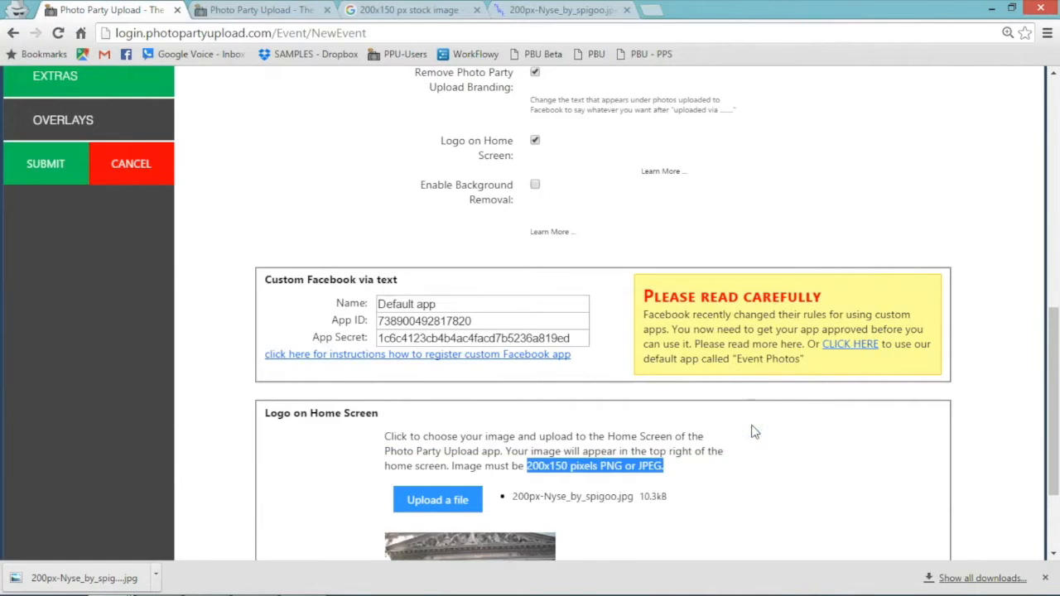
pyautogui.moveTo(1053, 334); pyautogui.dragTo(1053, 402)
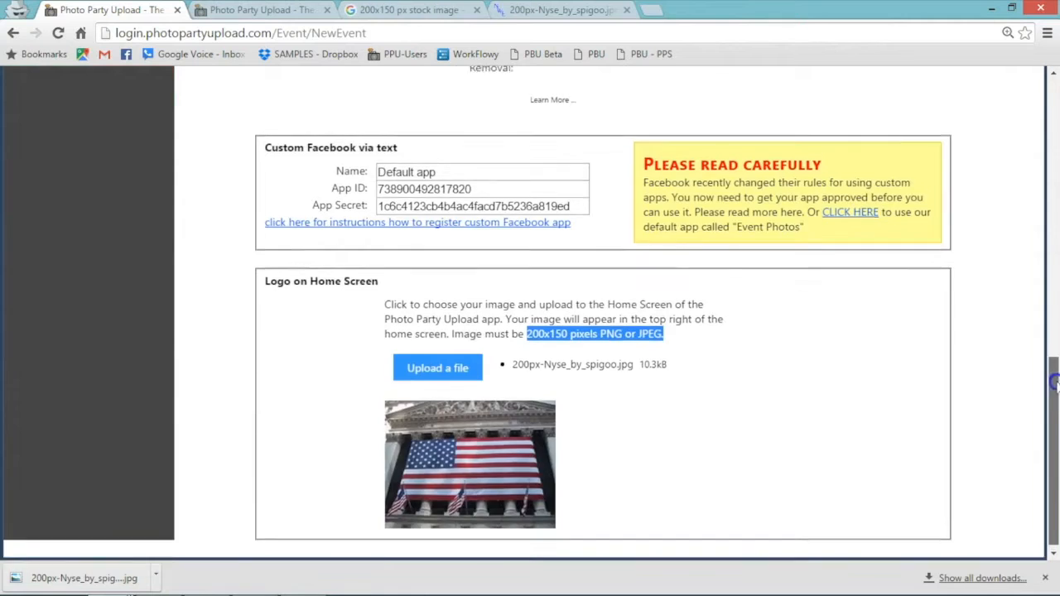
pyautogui.moveTo(1055, 406); pyautogui.dragTo(1055, 253)
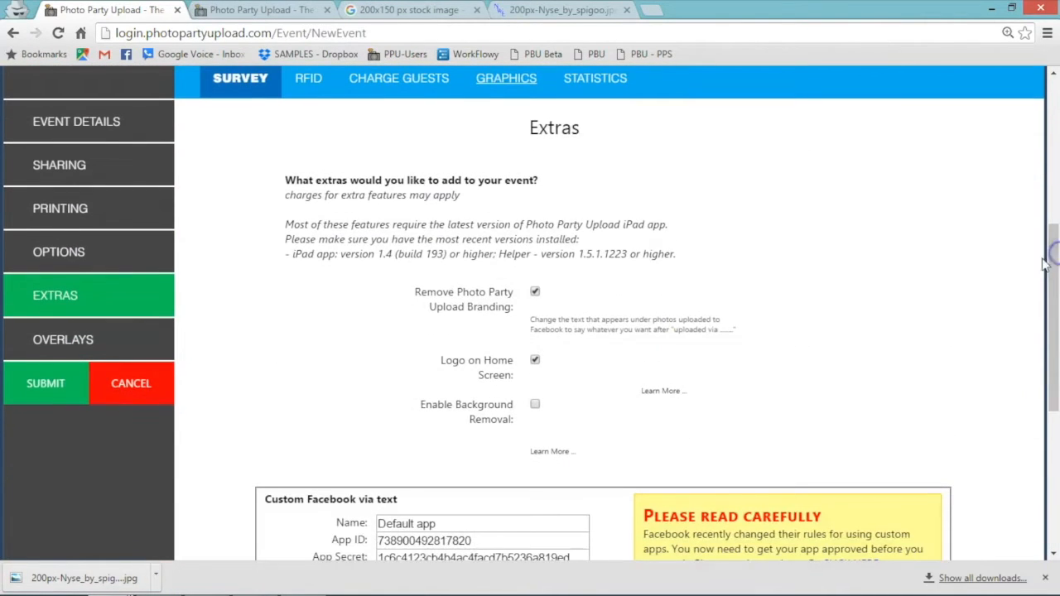
# Enable background removal and add a graphic set with Royal-Sofa-With-Pillows BG.jpg as the background.
pyautogui.click(535, 405)
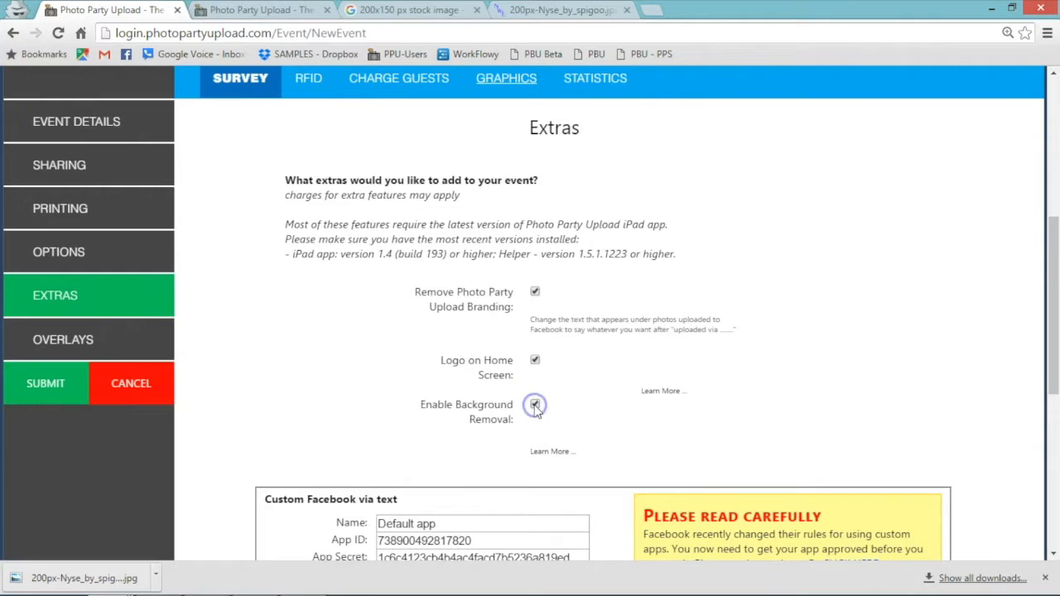
pyautogui.moveTo(1056, 263); pyautogui.dragTo(1054, 454)
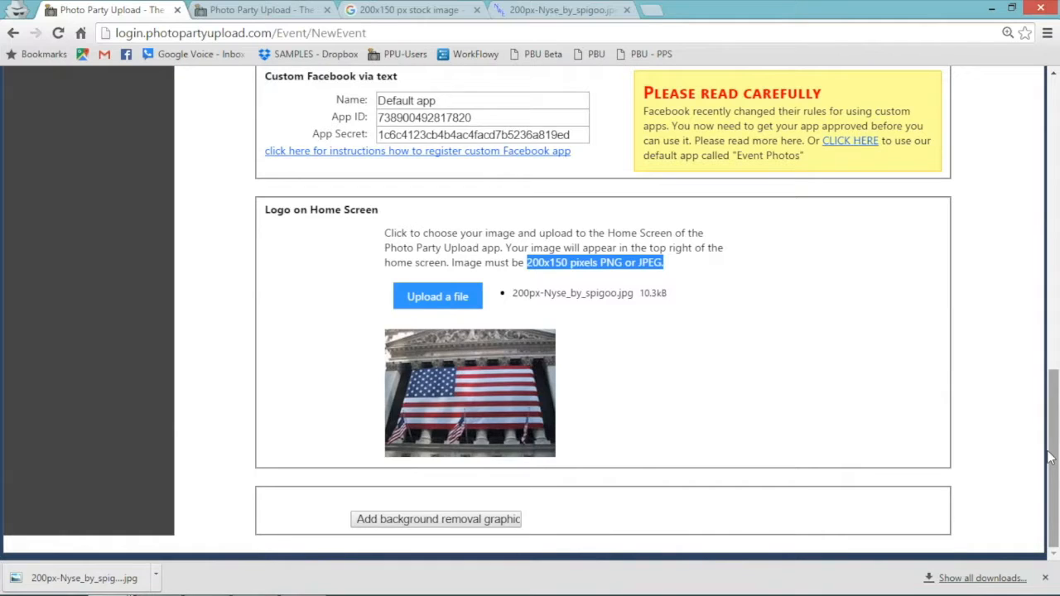
pyautogui.click(418, 519)
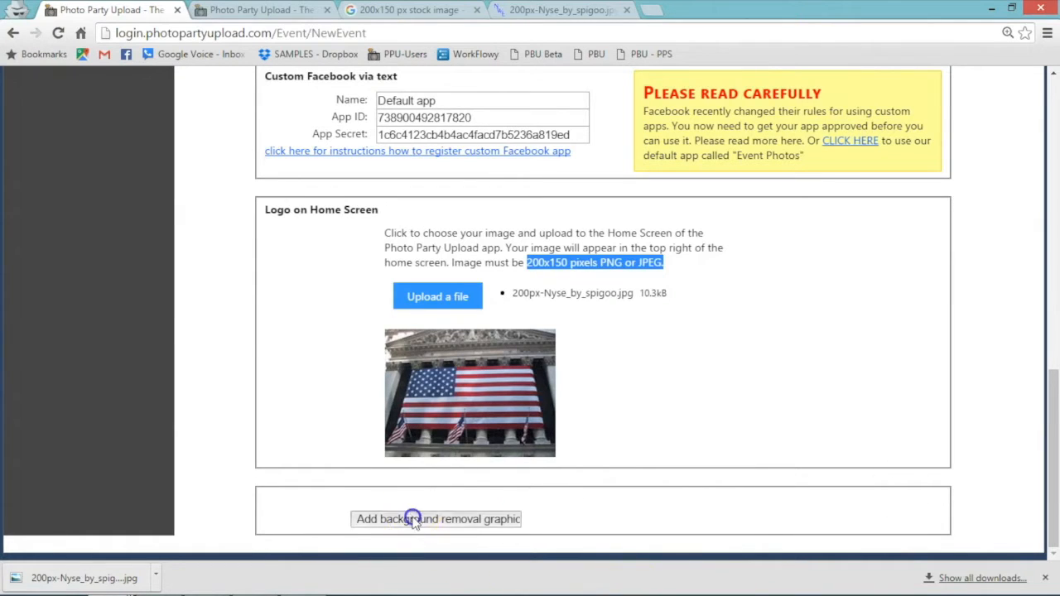
pyautogui.moveTo(1055, 419); pyautogui.dragTo(1056, 441)
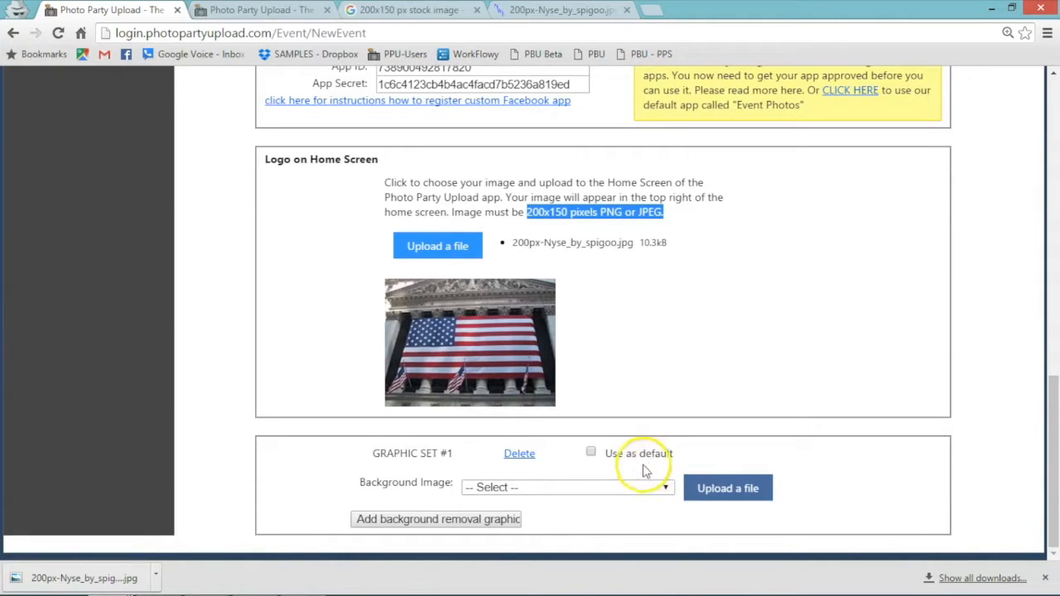
pyautogui.click(605, 493)
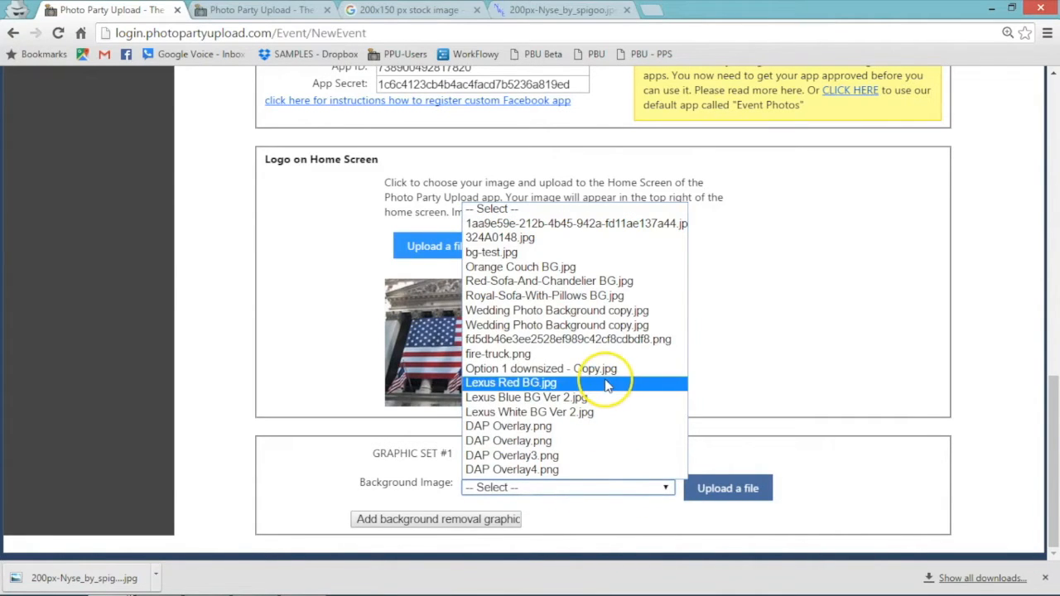
pyautogui.click(586, 296)
pyautogui.moveTo(1054, 424); pyautogui.dragTo(1055, 455)
# Switch the set to Landscape and position and enlarge the three figures over the sofa.
pyautogui.moveTo(465, 319); pyautogui.dragTo(646, 385)
pyautogui.click(603, 149)
pyautogui.moveTo(586, 261); pyautogui.dragTo(638, 332)
pyautogui.moveTo(473, 289); pyautogui.dragTo(421, 223)
pyautogui.moveTo(541, 325); pyautogui.dragTo(578, 340)
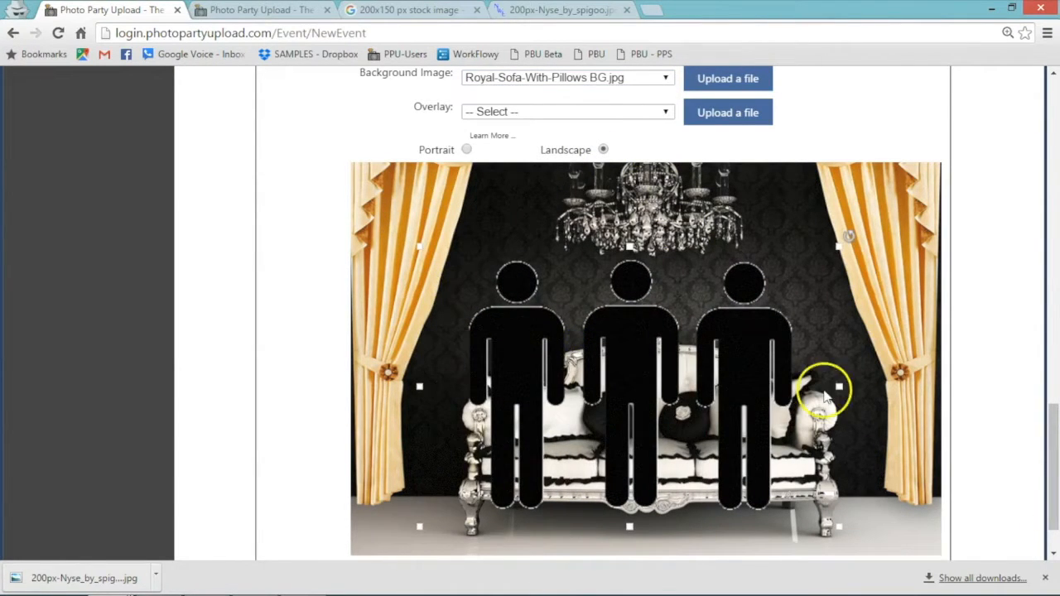
pyautogui.moveTo(837, 249); pyautogui.dragTo(845, 241)
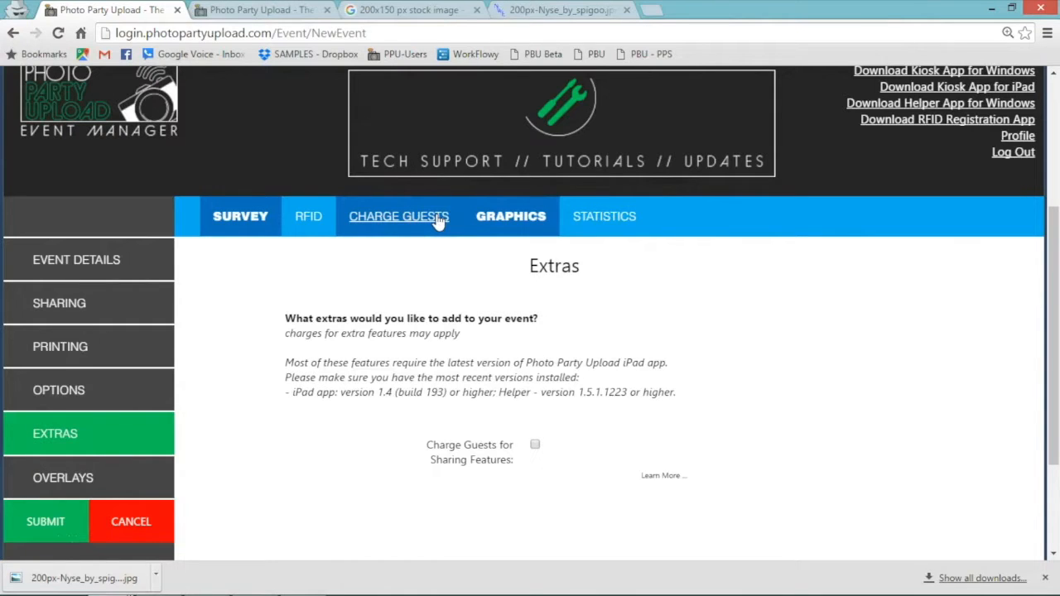
# Under Extras Graphics then Statistics, tick Enable Graphical Stats and open the Graphical Stats Sampler.
pyautogui.click(525, 217)
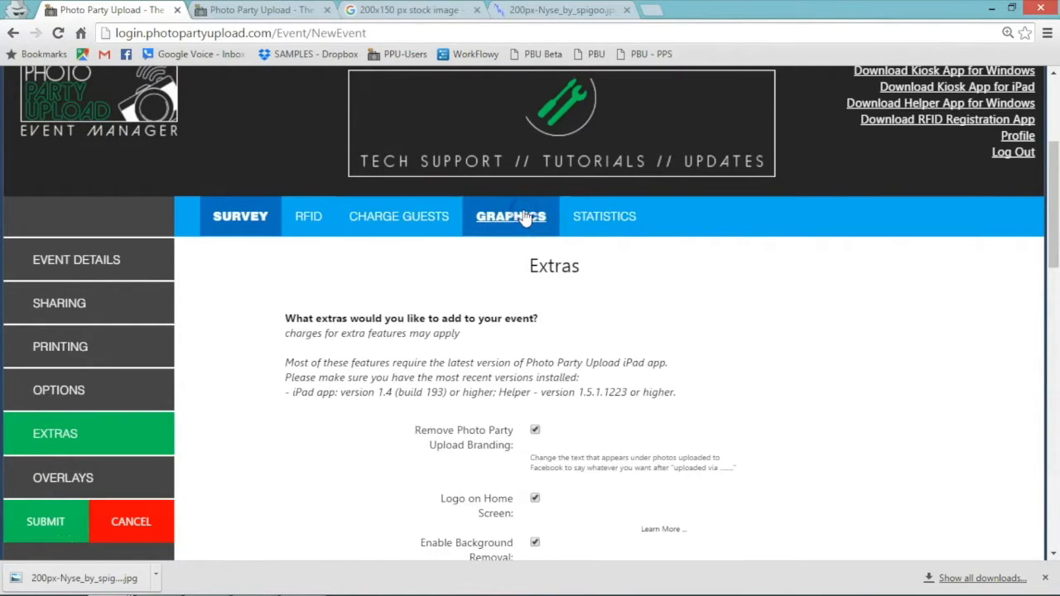
pyautogui.click(611, 209)
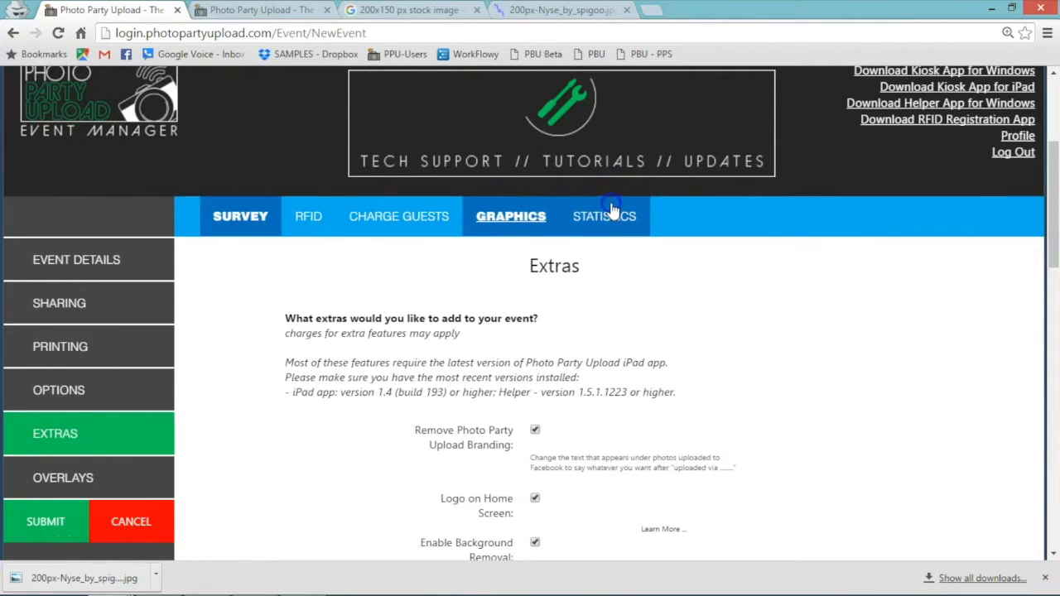
pyautogui.click(1056, 348)
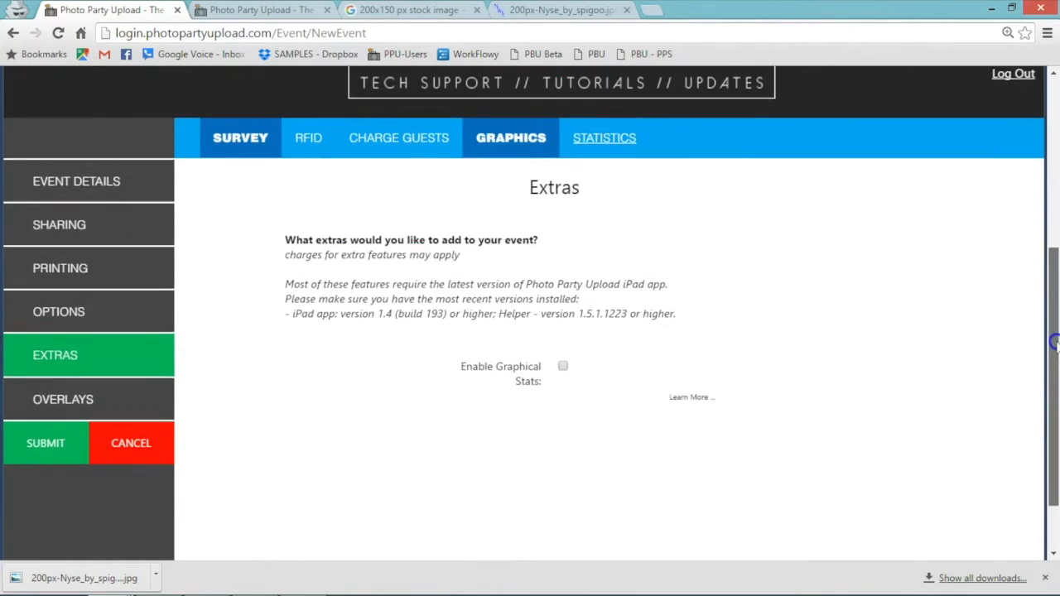
pyautogui.scroll(1, 1056, 347)
pyautogui.click(564, 371)
pyautogui.click(124, 439)
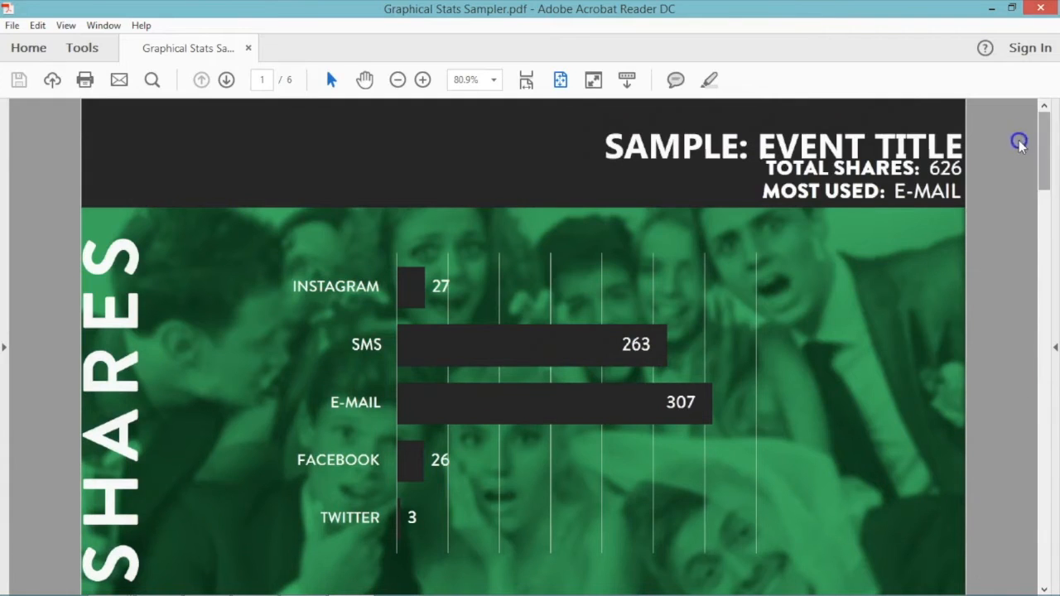
pyautogui.scroll(-1, 1021, 145)
# Page through the Graphical Stats Sampler to the Response Rate page (71% e-mails, 67% URLs opened).
pyautogui.scroll(-1, 1022, 145)
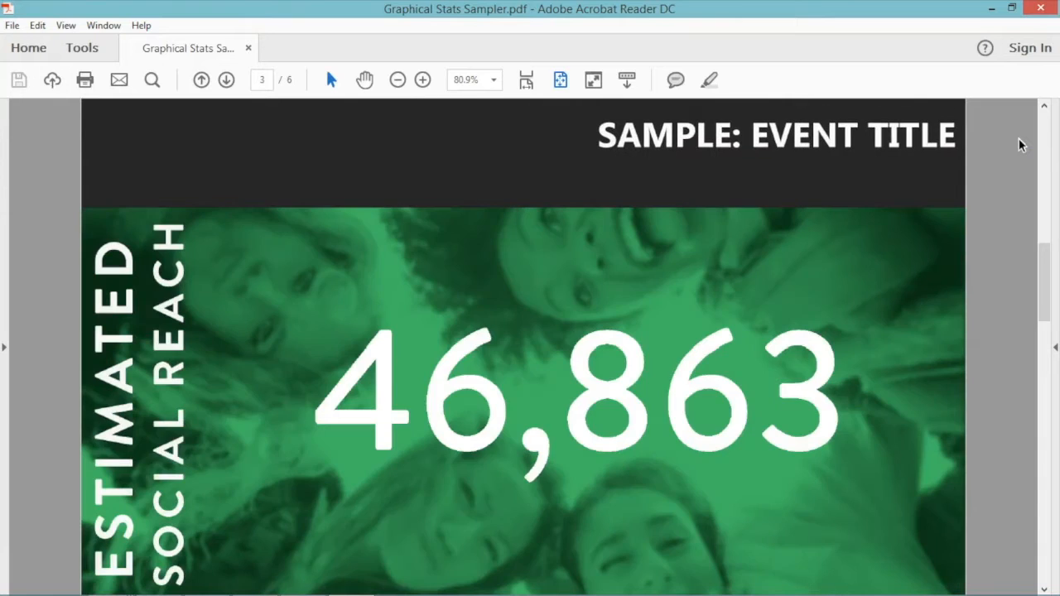
pyautogui.scroll(-1, 1022, 145)
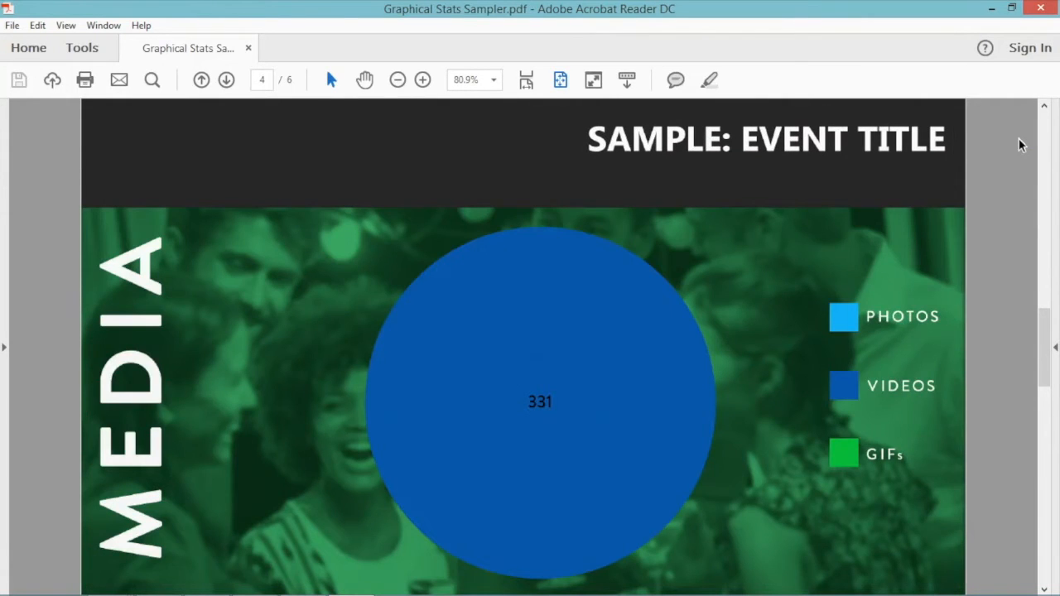
pyautogui.scroll(-1, 1021, 145)
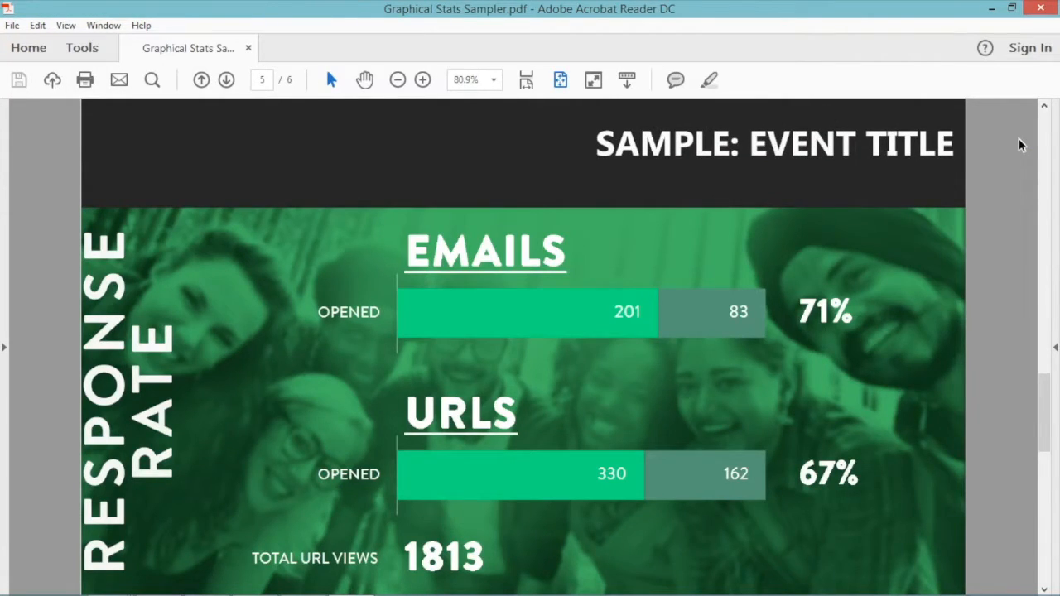
pyautogui.scroll(-1, 1021, 145)
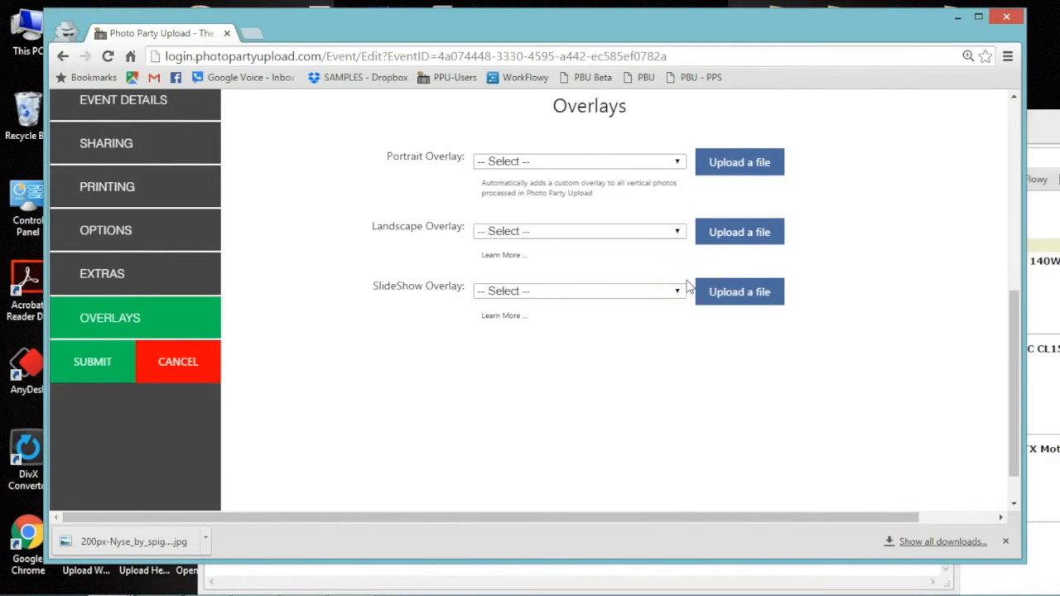
# Set the Portrait Overlay to Vertical Border.png.
pyautogui.click(678, 161)
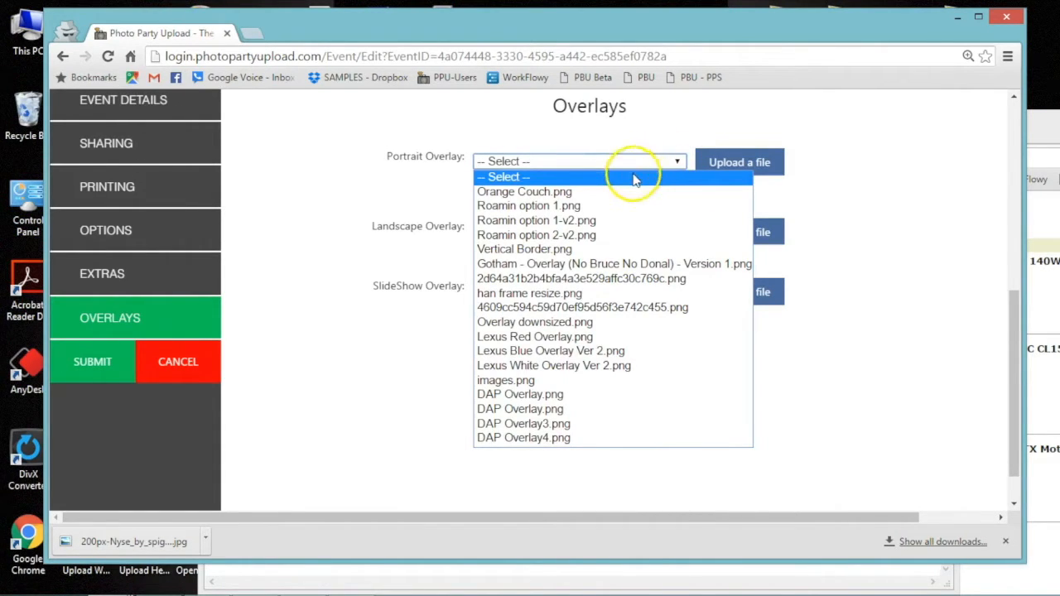
pyautogui.click(833, 178)
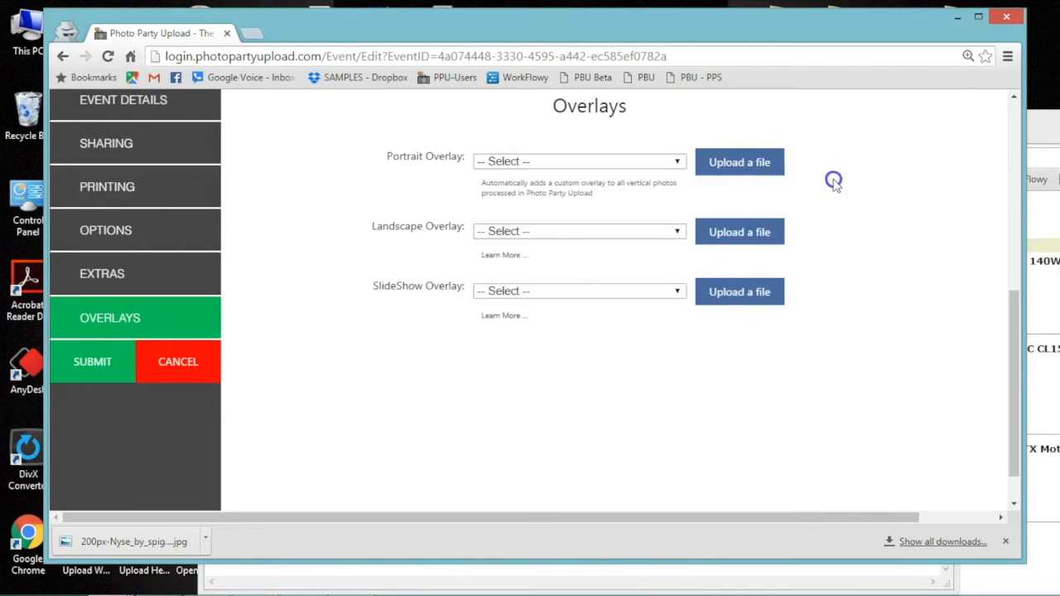
pyautogui.click(654, 162)
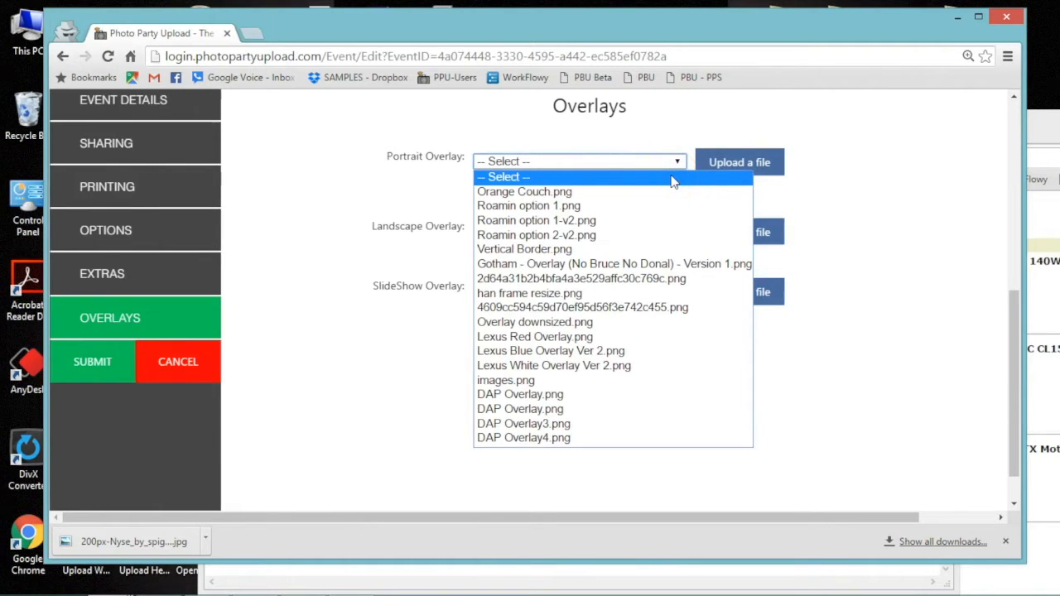
pyautogui.click(654, 249)
pyautogui.moveTo(1015, 262); pyautogui.dragTo(1027, 284)
# Set the Landscape Overlay to Roaming Style 3.png.
pyautogui.click(672, 409)
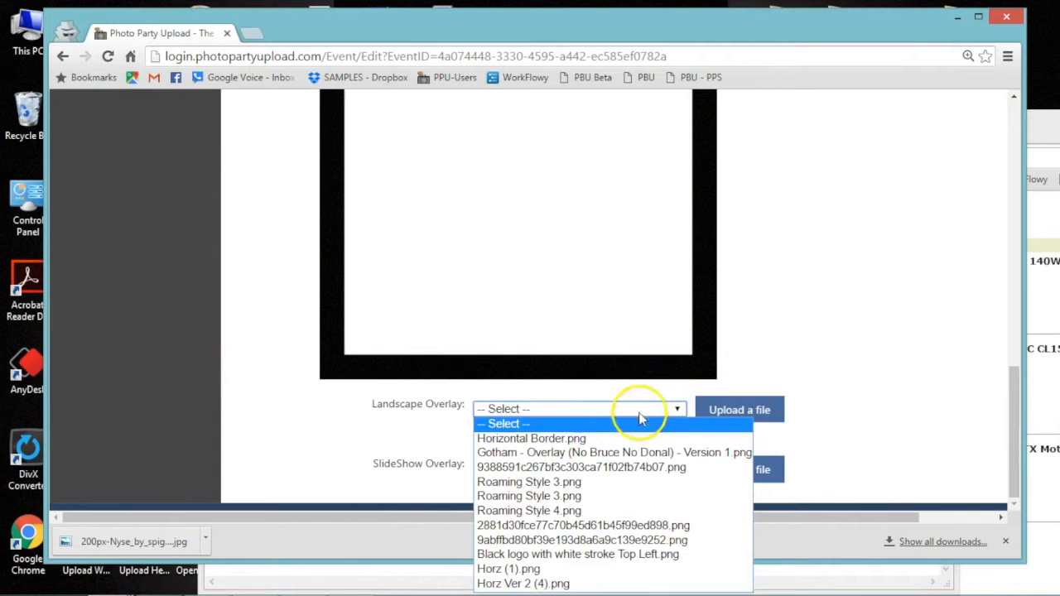
pyautogui.click(629, 482)
pyautogui.moveTo(1016, 377); pyautogui.dragTo(1039, 409)
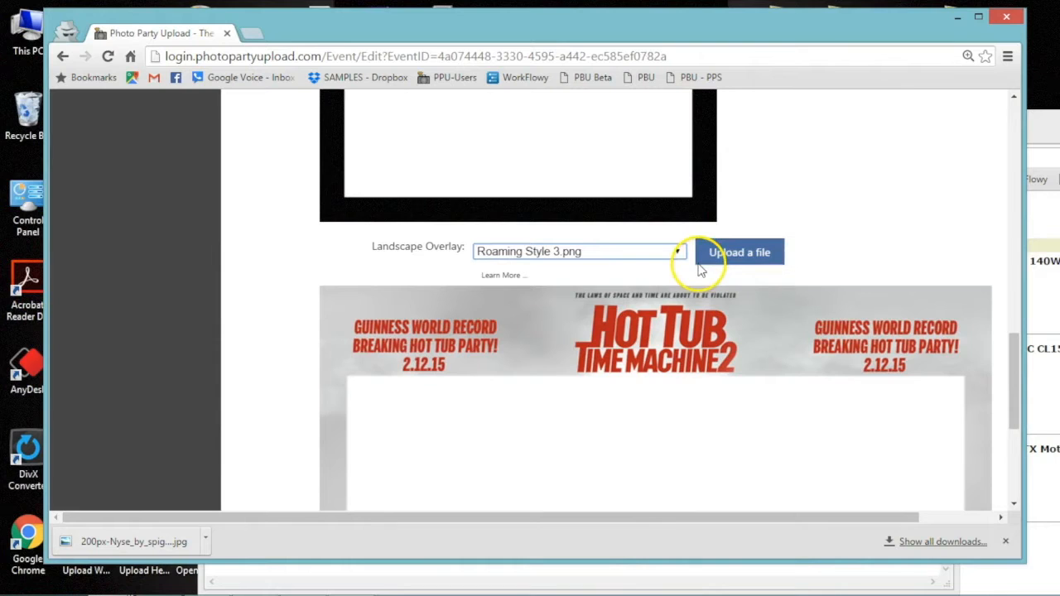
pyautogui.moveTo(1011, 348); pyautogui.dragTo(1041, 460)
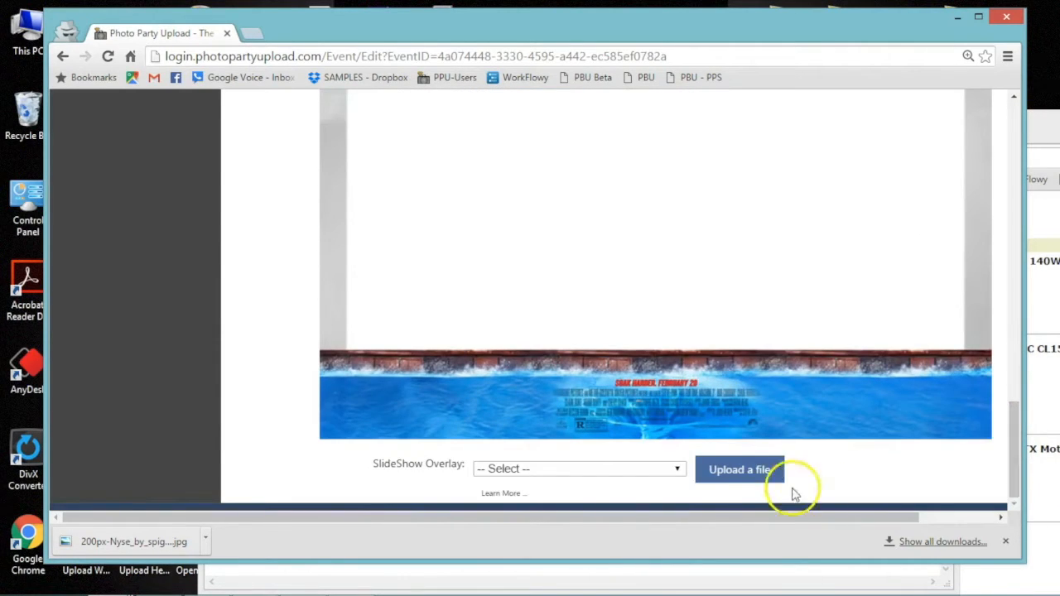
# Set the SlideShow Overlay to 'Overlay option 4 downsized.png'.
pyautogui.click(617, 469)
pyautogui.click(622, 510)
pyautogui.moveTo(1017, 377); pyautogui.dragTo(1018, 356)
pyautogui.moveTo(391, 583)
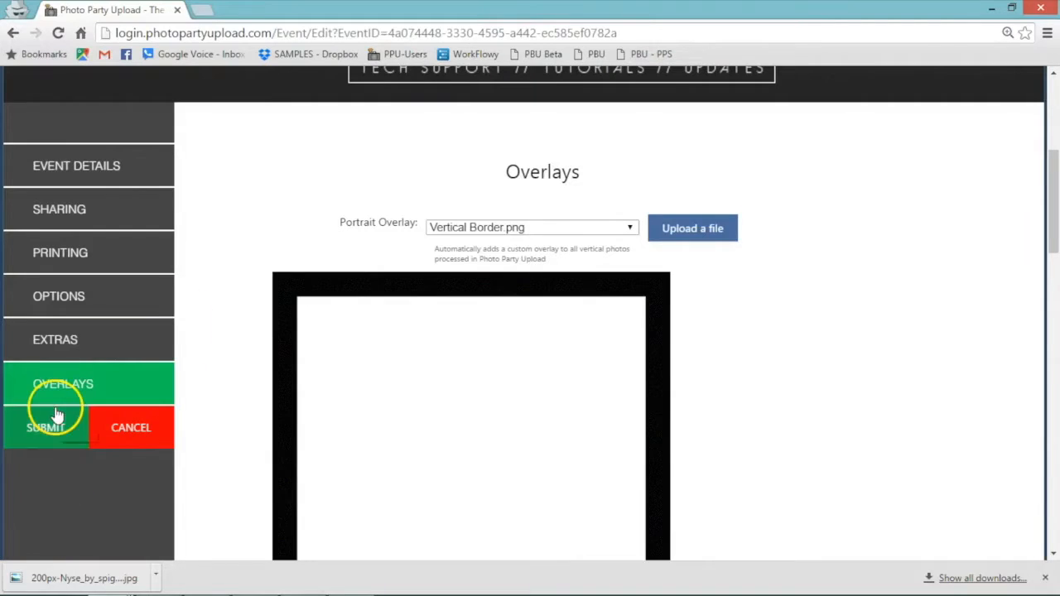
# Review the event's Extras, Options, Printing, Sharing and Event Details settings.
pyautogui.click(130, 341)
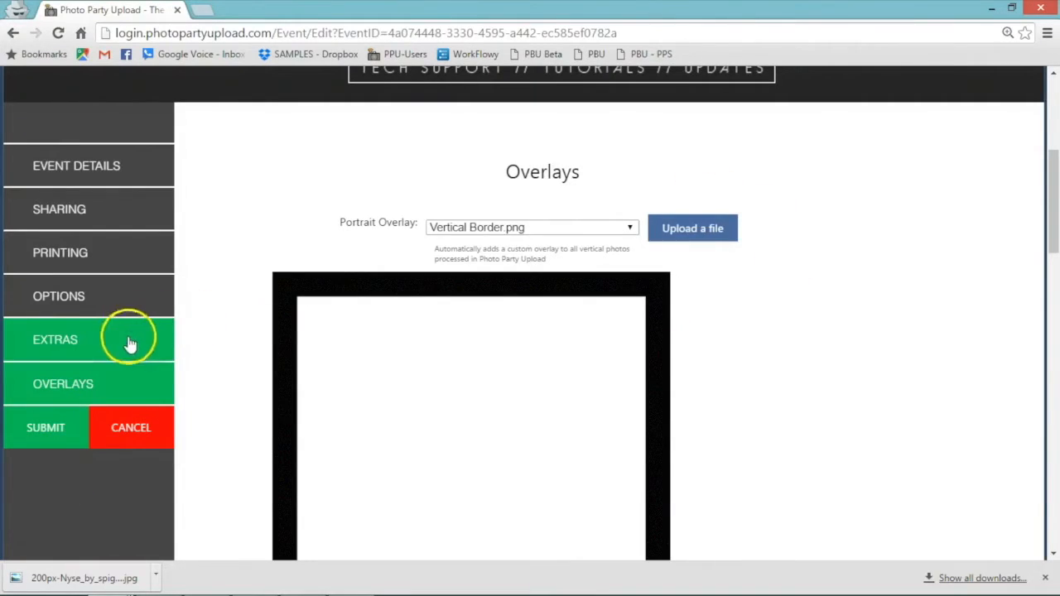
pyautogui.click(121, 303)
pyautogui.click(118, 268)
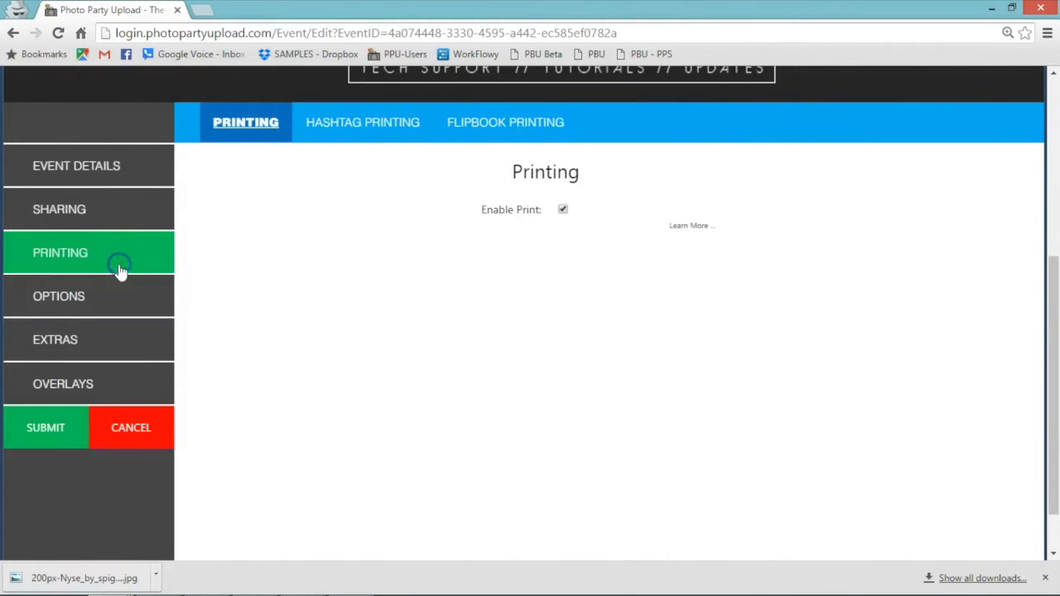
pyautogui.click(102, 205)
pyautogui.click(100, 169)
# Accept the terms on the Submit page and highlight the multi-day event billing paragraph.
pyautogui.click(13, 433)
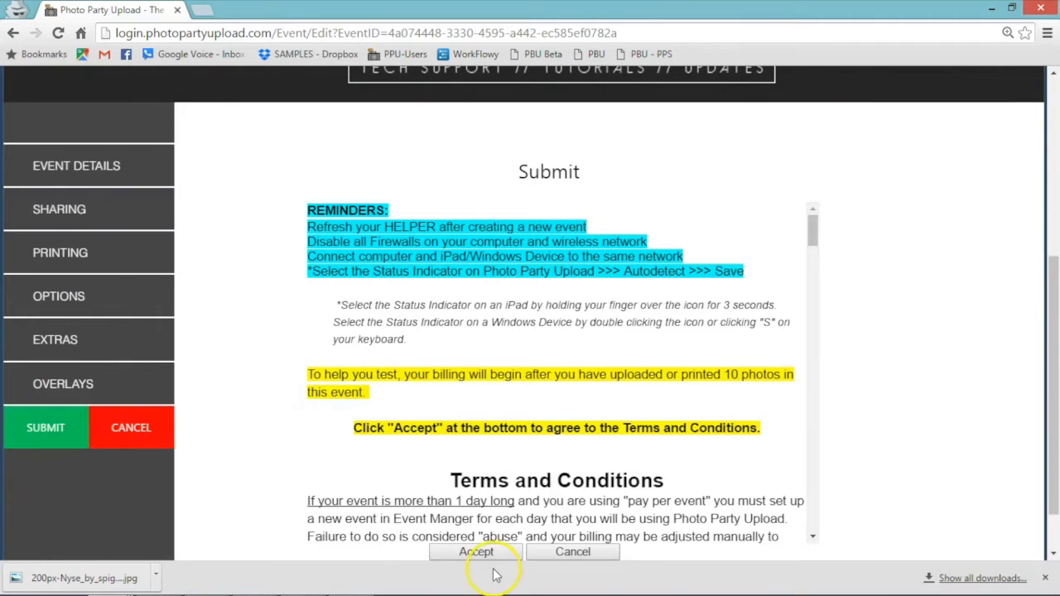
pyautogui.click(504, 554)
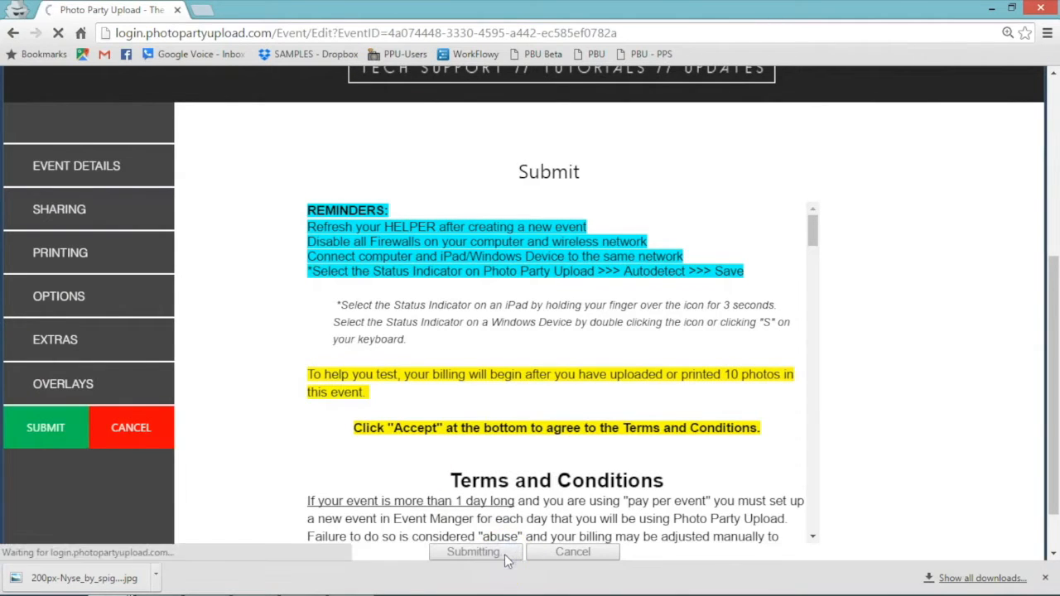
pyautogui.click(814, 231)
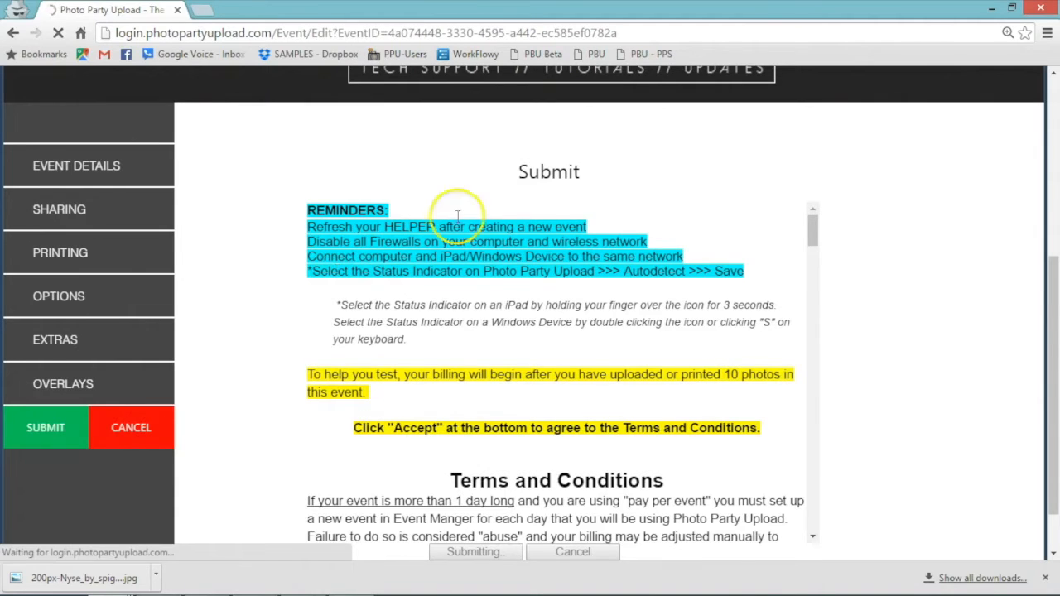
pyautogui.moveTo(811, 227); pyautogui.dragTo(818, 251)
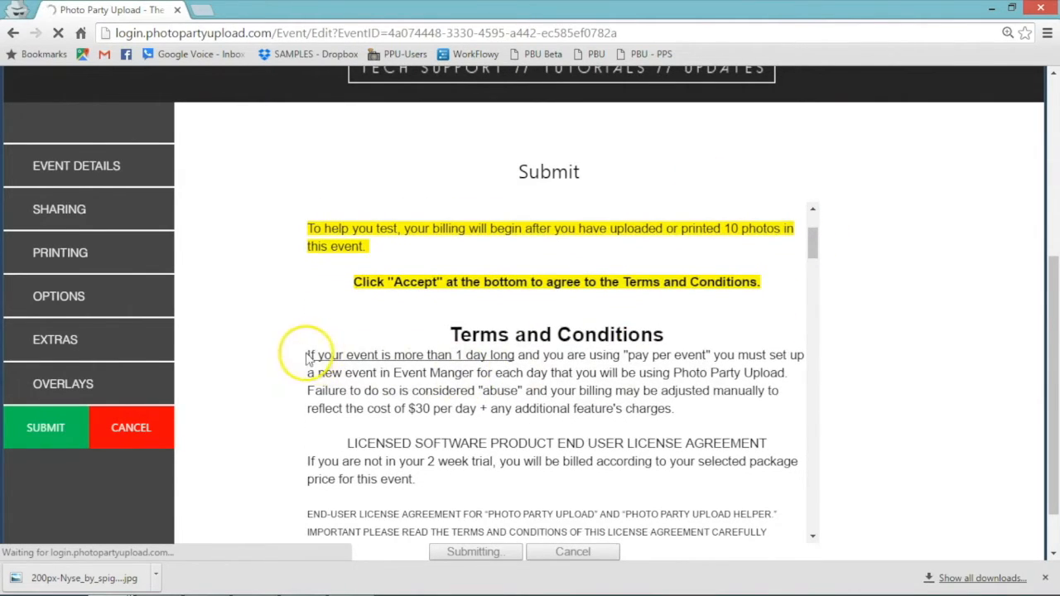
pyautogui.moveTo(308, 355); pyautogui.dragTo(672, 417)
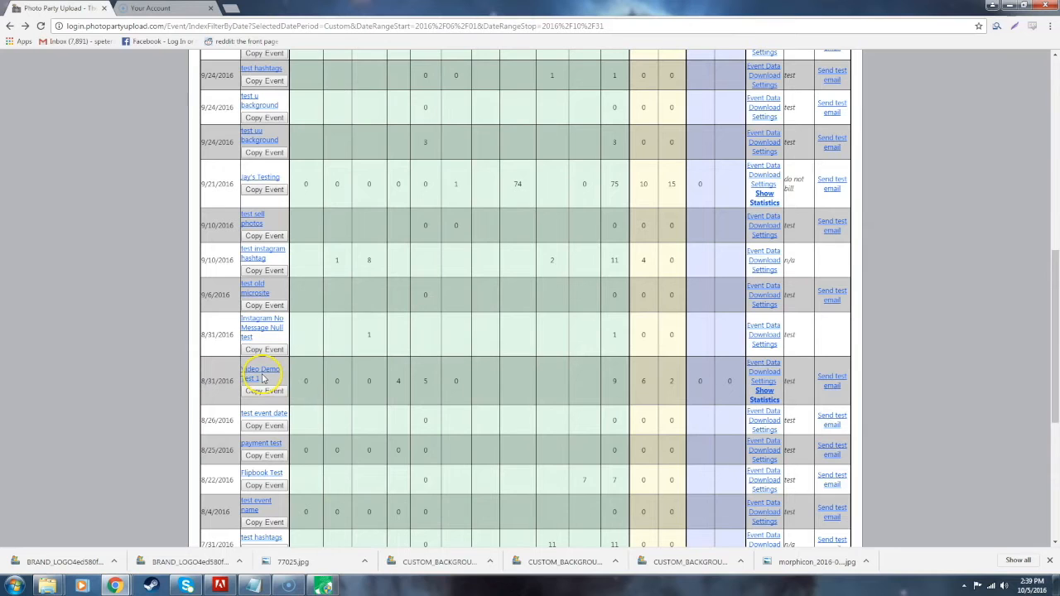
# Turn off Facebook sharing in the Video Demo Test 1 event's Sharing settings.
pyautogui.moveTo(263, 378); pyautogui.dragTo(242, 369)
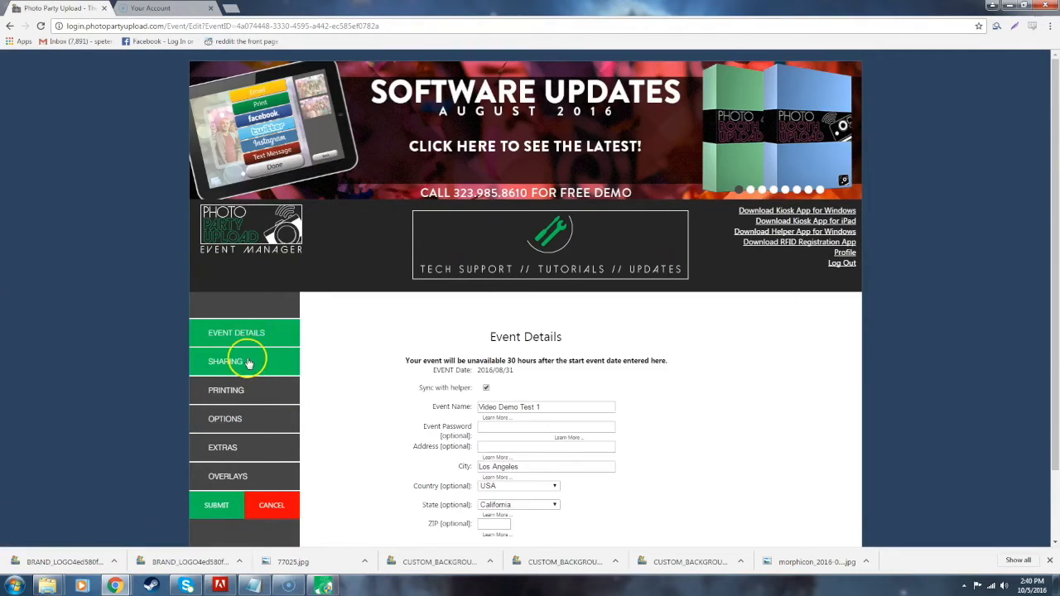
pyautogui.click(249, 363)
pyautogui.click(406, 305)
pyautogui.click(540, 360)
pyautogui.click(349, 304)
pyautogui.click(520, 362)
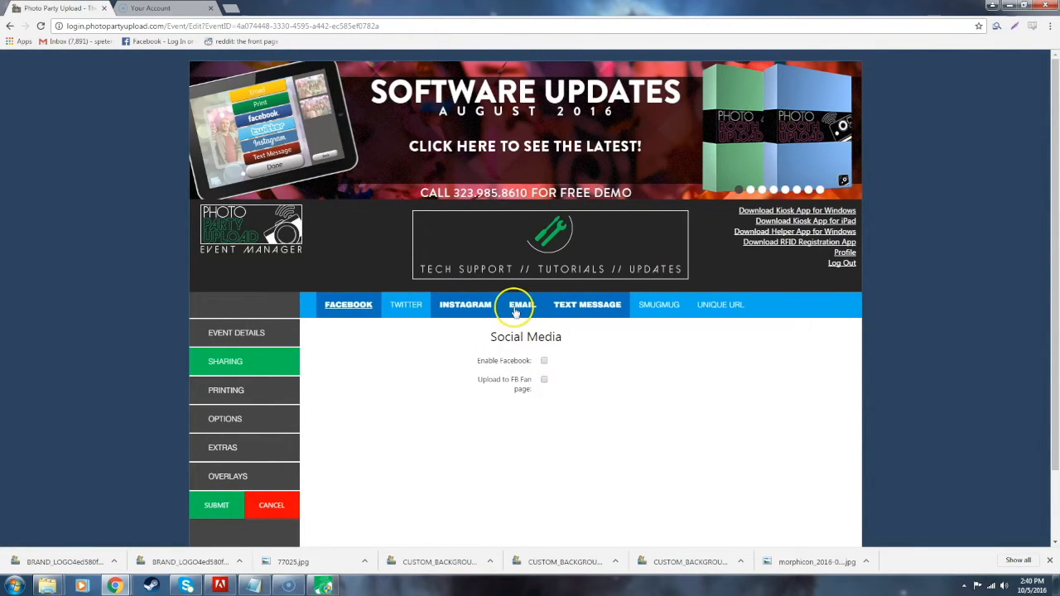
# Go to the event's Submit page and scroll down to the Accept button.
pyautogui.click(234, 502)
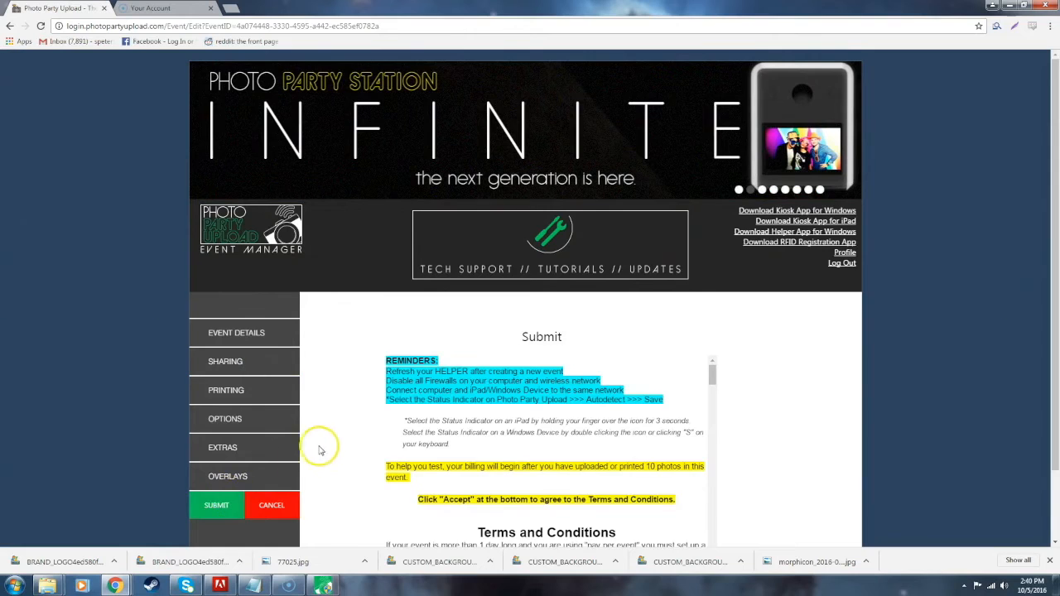
pyautogui.scroll(-1, 325, 443)
pyautogui.scroll(-1, 326, 442)
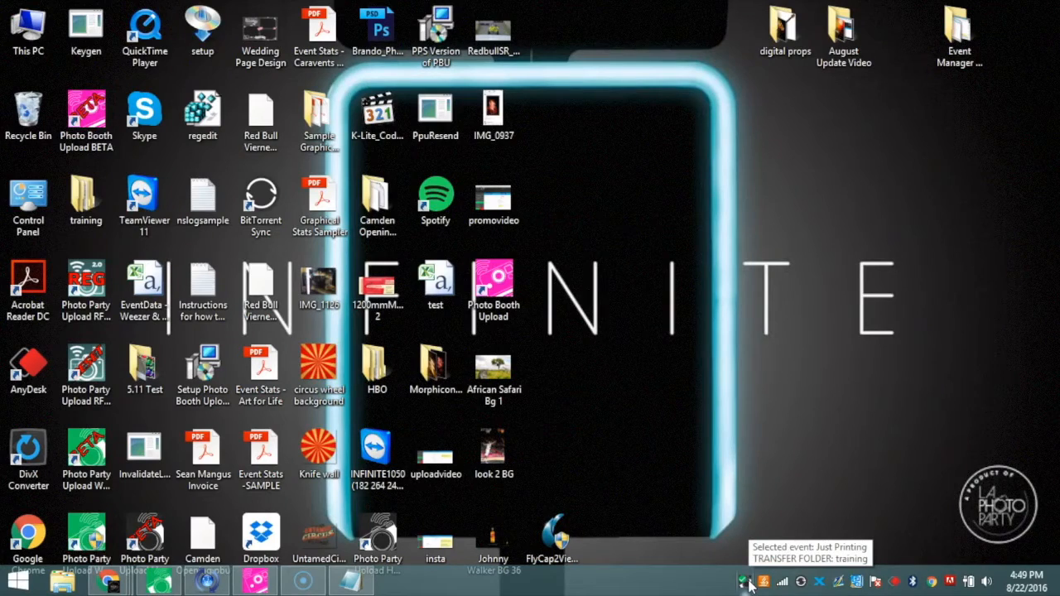
# Sign in to the Helper from its tray icon with the account credentials.
pyautogui.rightClick(750, 585)
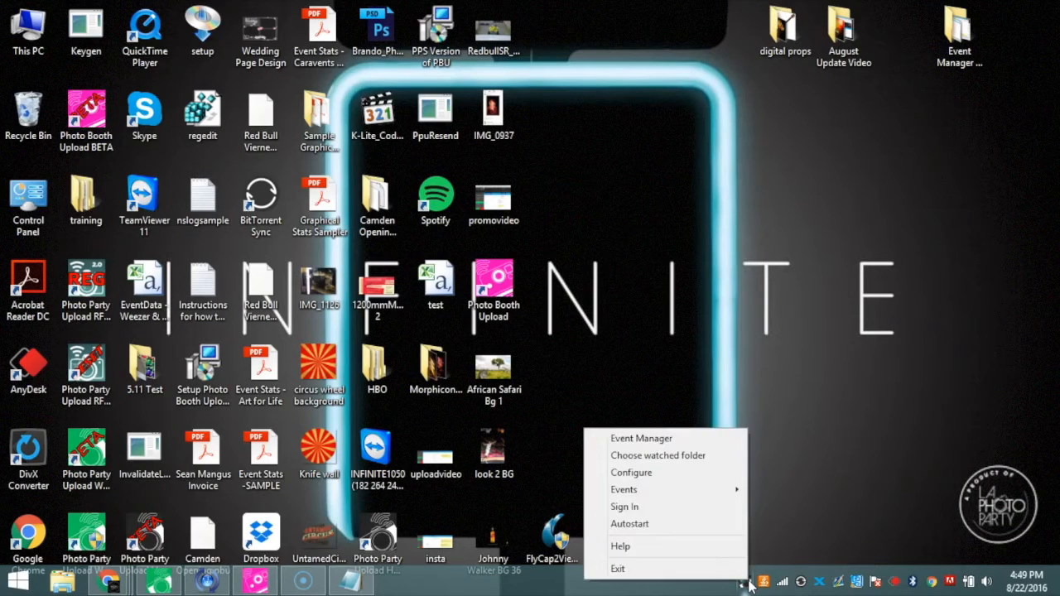
pyautogui.click(689, 506)
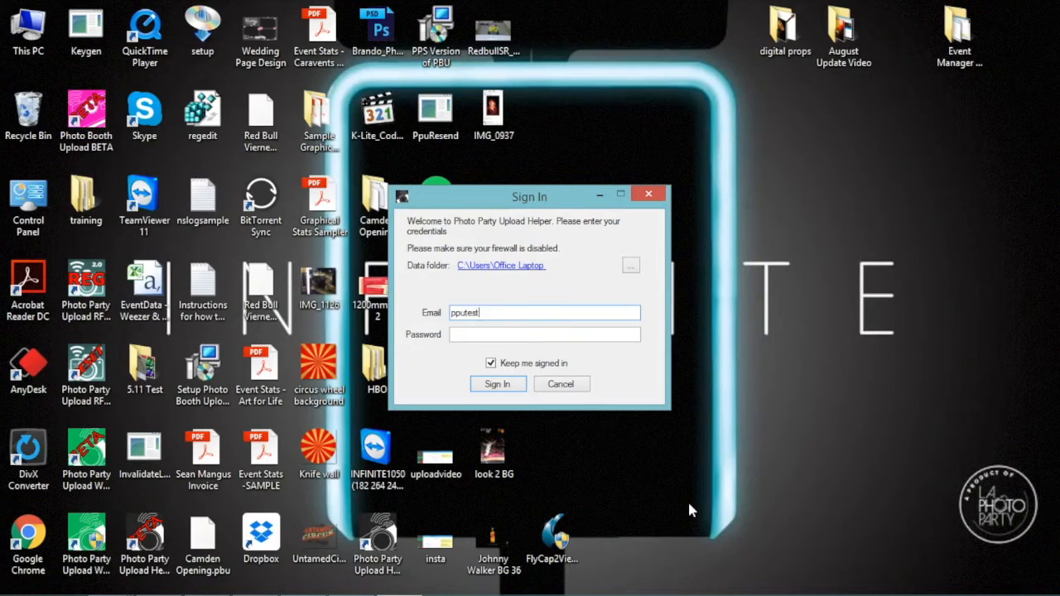
pyautogui.write('***')
pyautogui.click(497, 384)
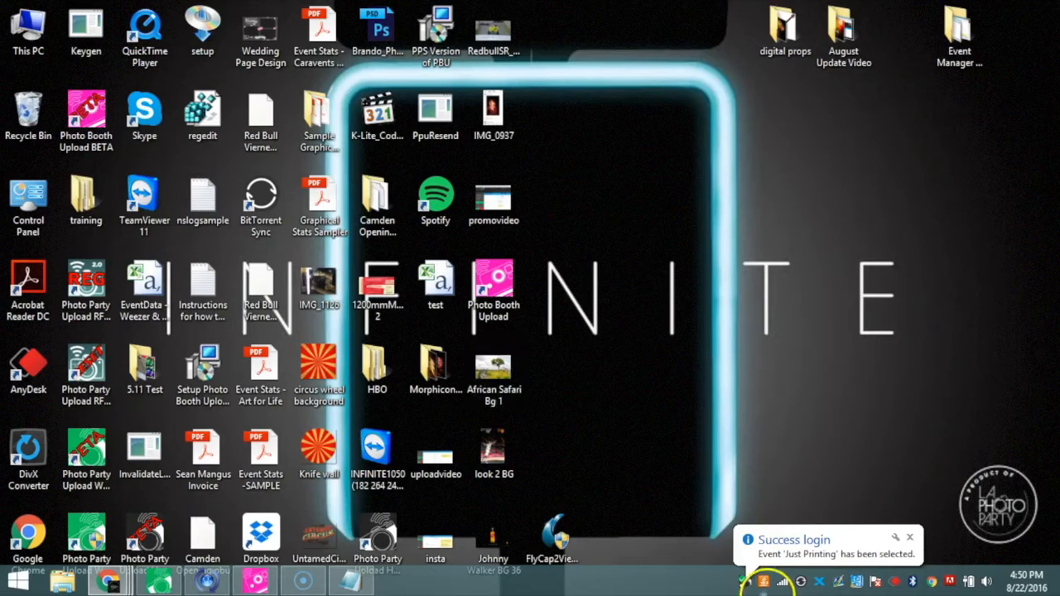
# Select Video Demo Test 1 as the Helper's event.
pyautogui.rightClick(743, 580)
pyautogui.moveTo(685, 494)
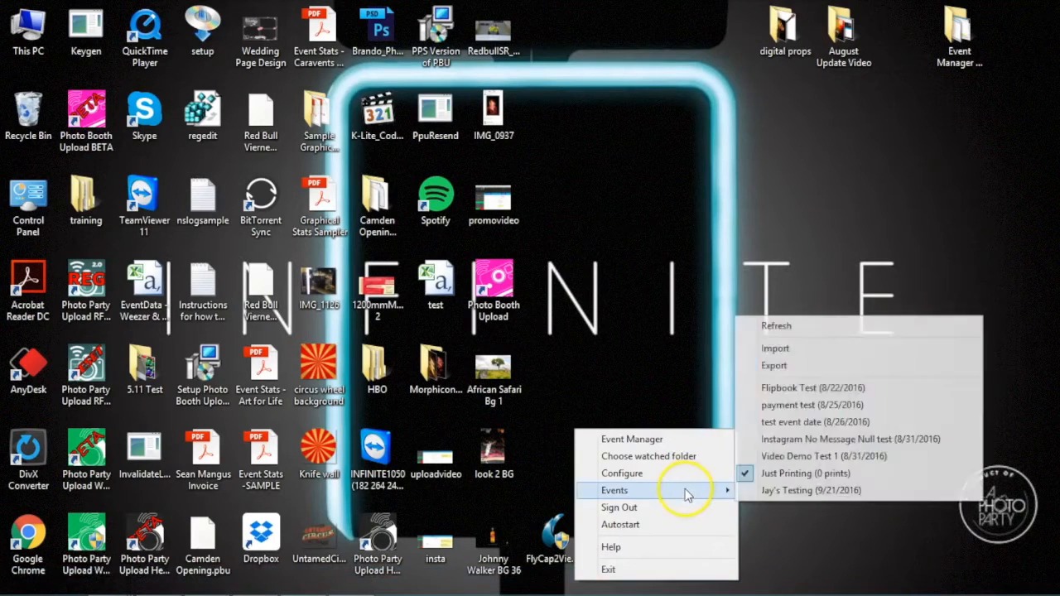
pyautogui.click(786, 456)
# Refresh the Helper's event list and check the available events again.
pyautogui.moveTo(811, 590)
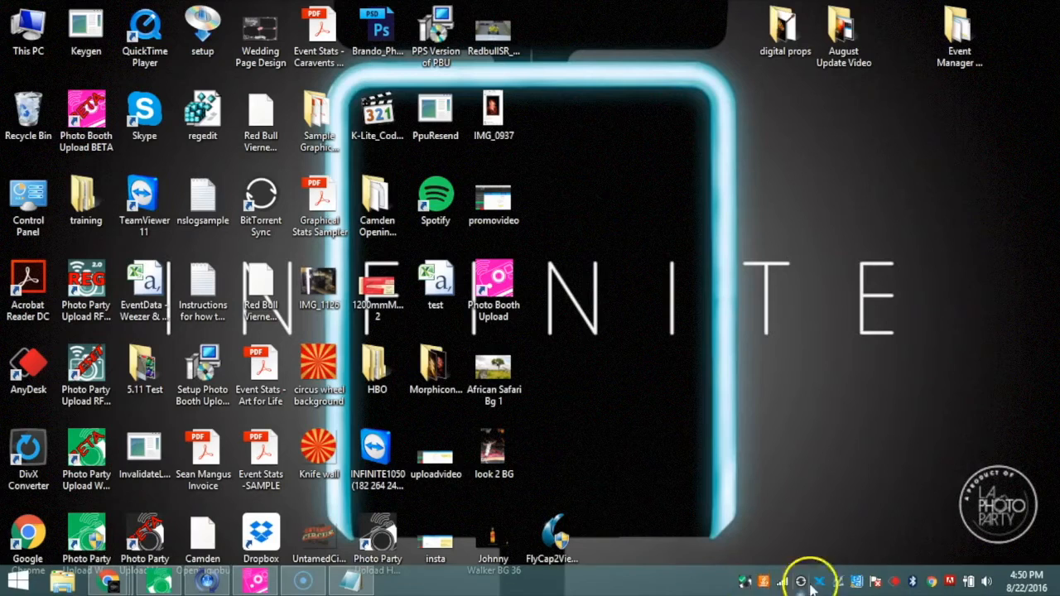
pyautogui.rightClick(745, 582)
pyautogui.moveTo(693, 486)
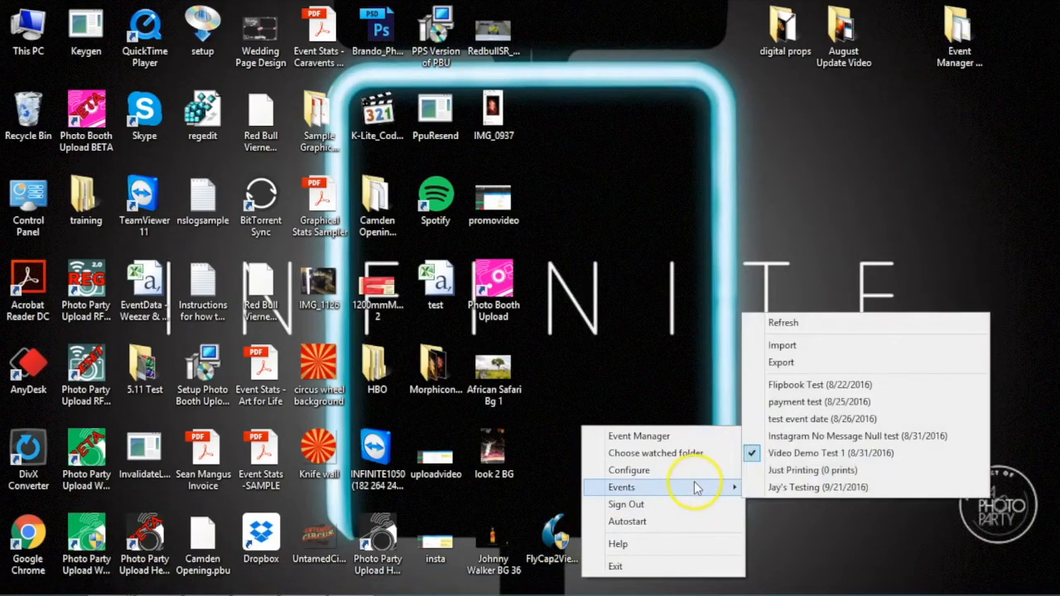
pyautogui.click(785, 325)
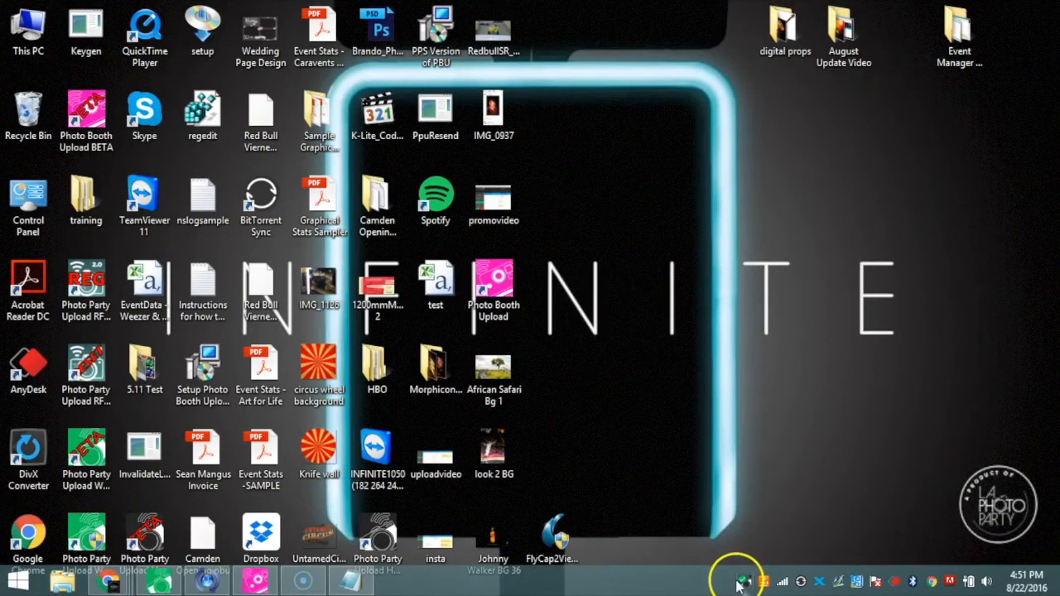
pyautogui.rightClick(742, 585)
pyautogui.moveTo(707, 489)
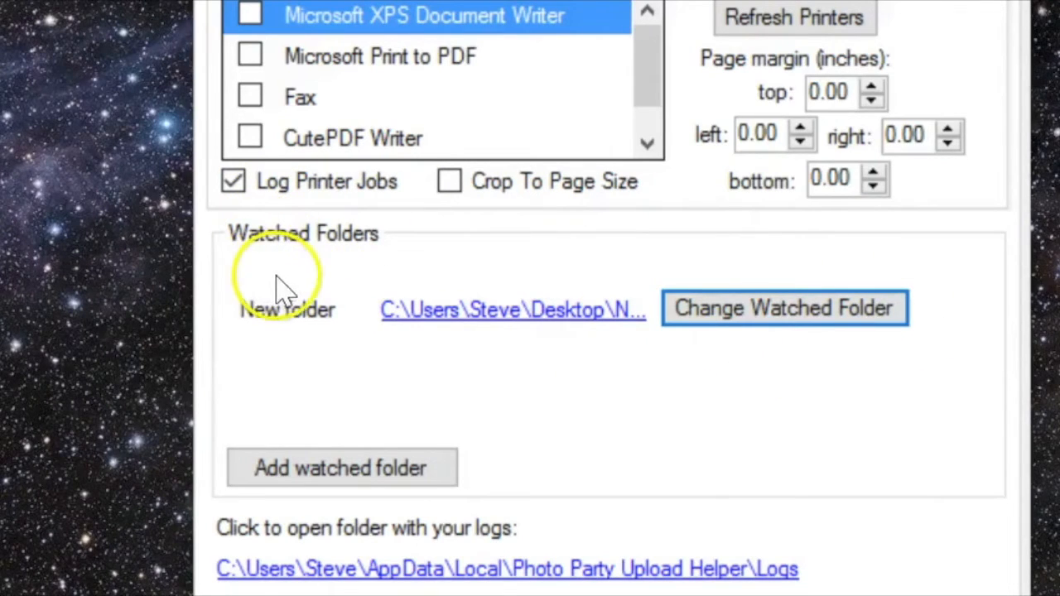
# Change the Helper's watched folder from New folder to Desktop's EVENT PHOTOS.
pyautogui.click(838, 305)
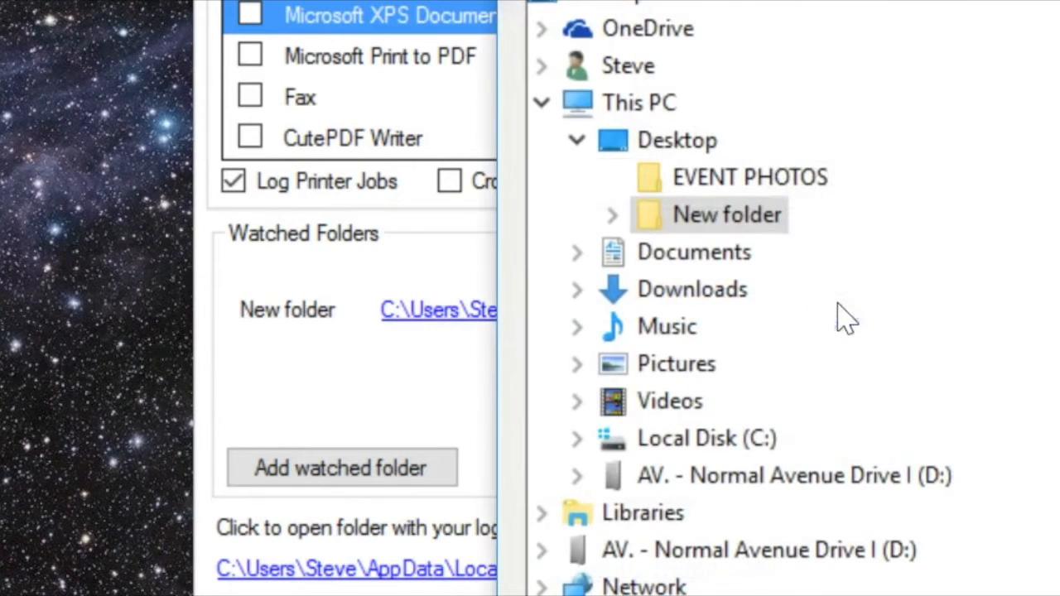
pyautogui.click(768, 225)
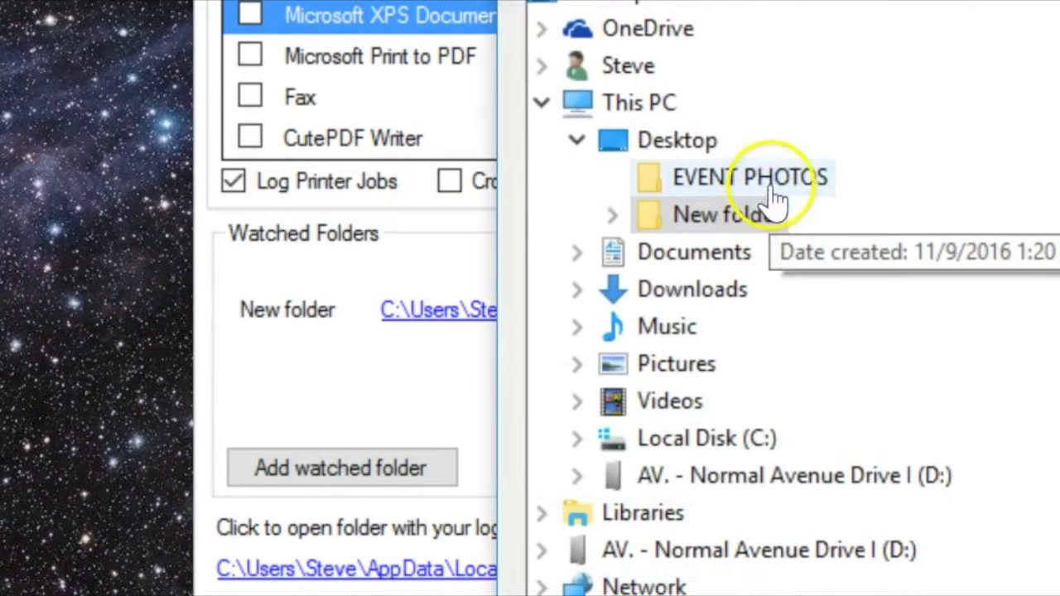
pyautogui.click(770, 189)
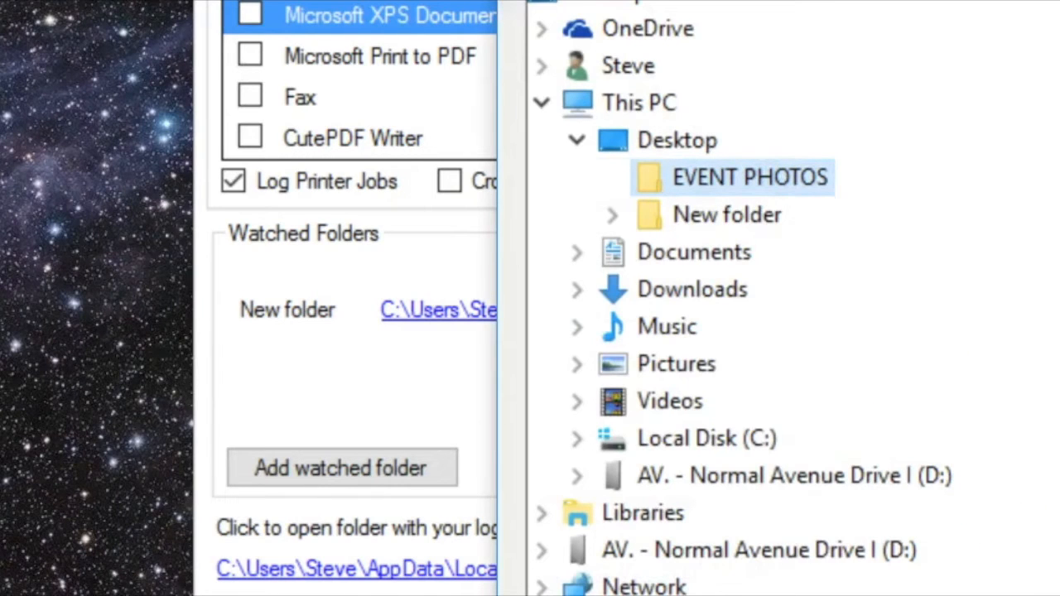
pyautogui.press('Return')
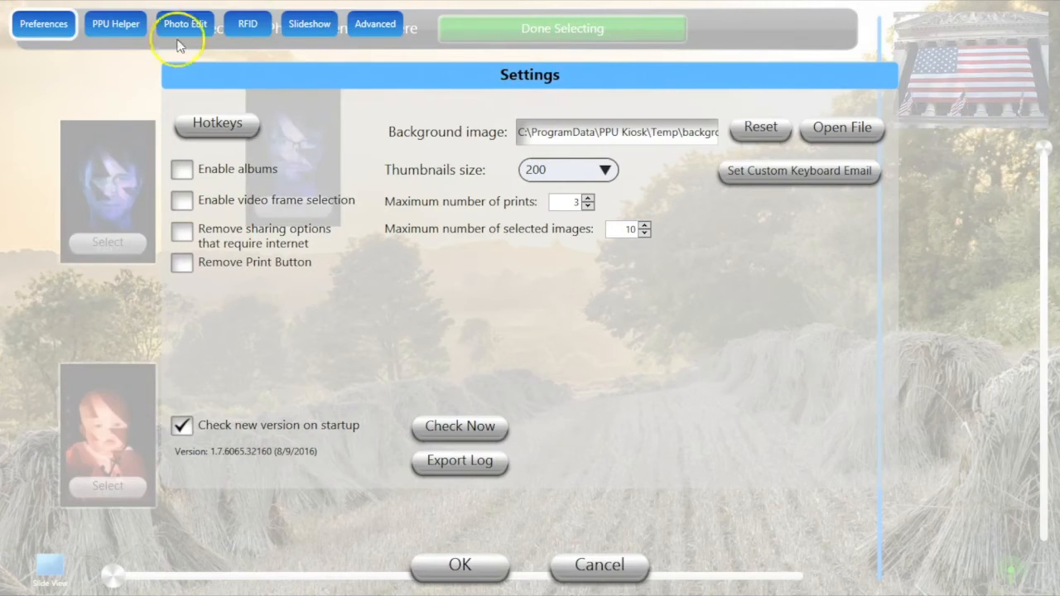
# Show the kiosk's PPU Helper settings and list the helpers available on the network.
pyautogui.click(103, 25)
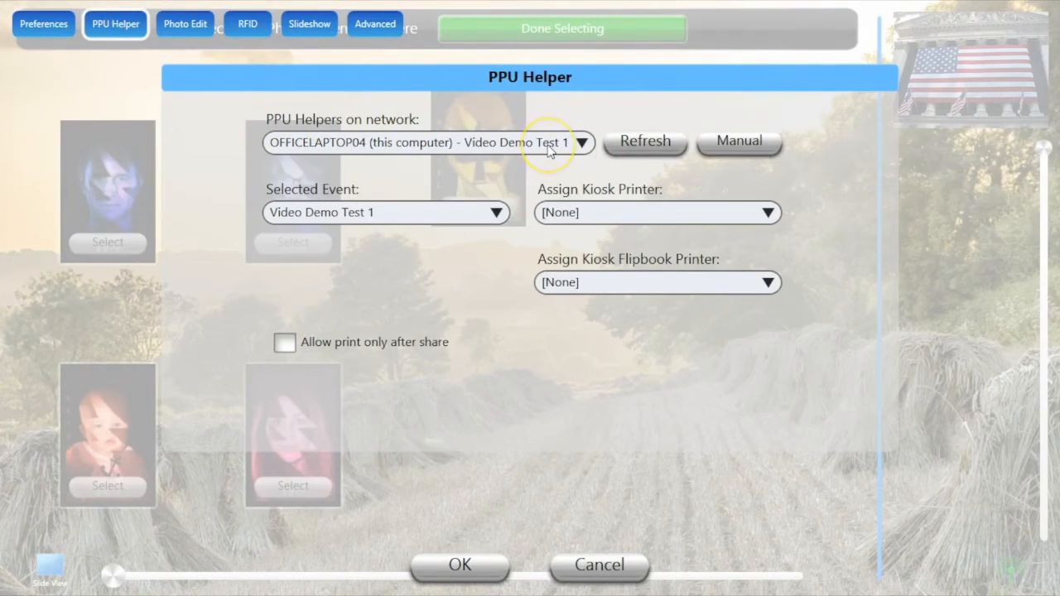
pyautogui.click(582, 142)
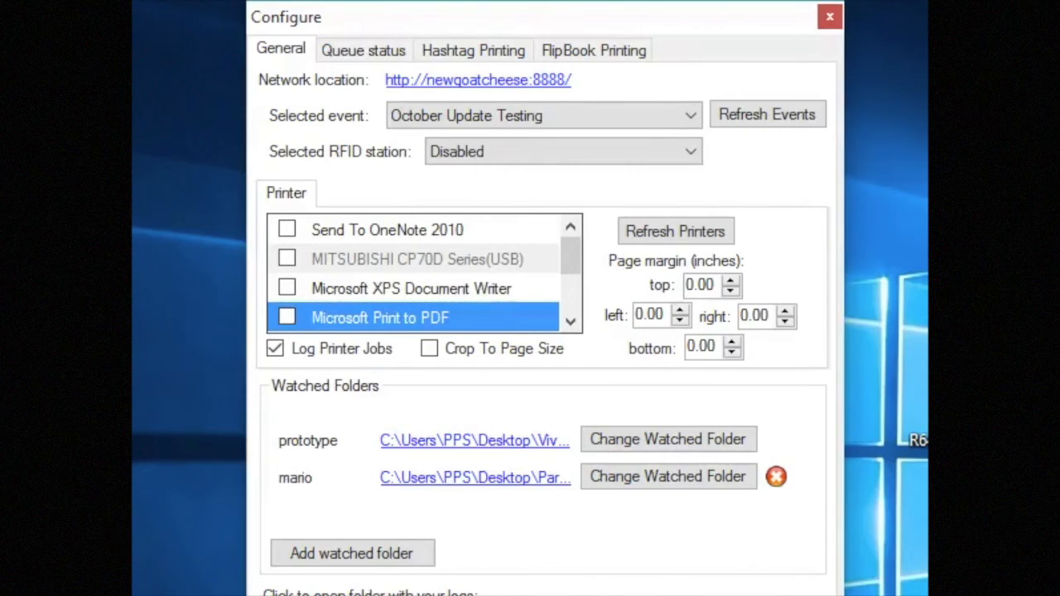
# Refresh the printer list and tick HP Color LaserJet Pro MFP M177fw.
pyautogui.click(649, 222)
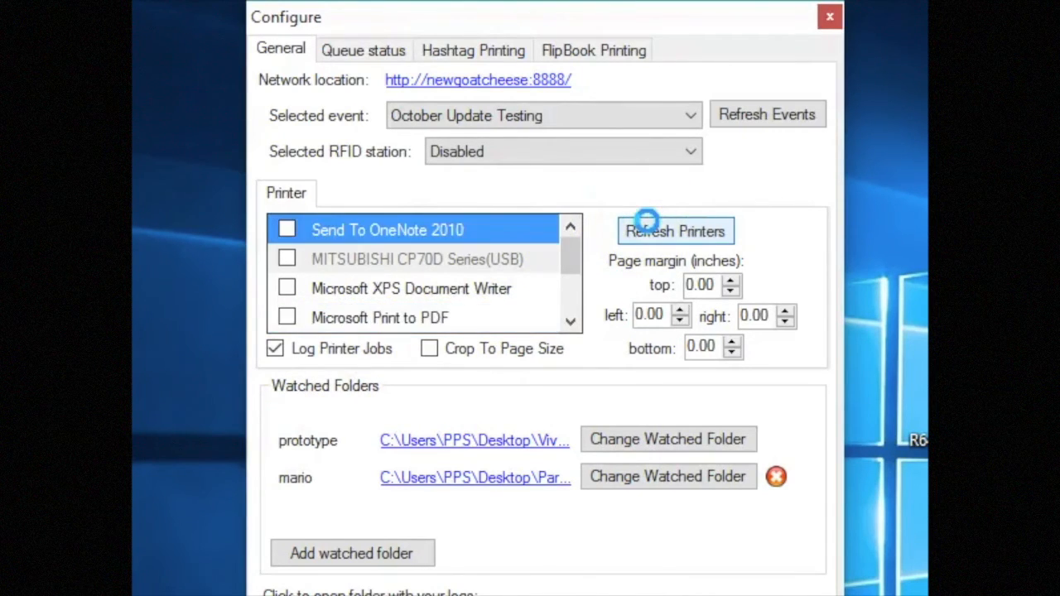
pyautogui.moveTo(569, 265); pyautogui.dragTo(578, 295)
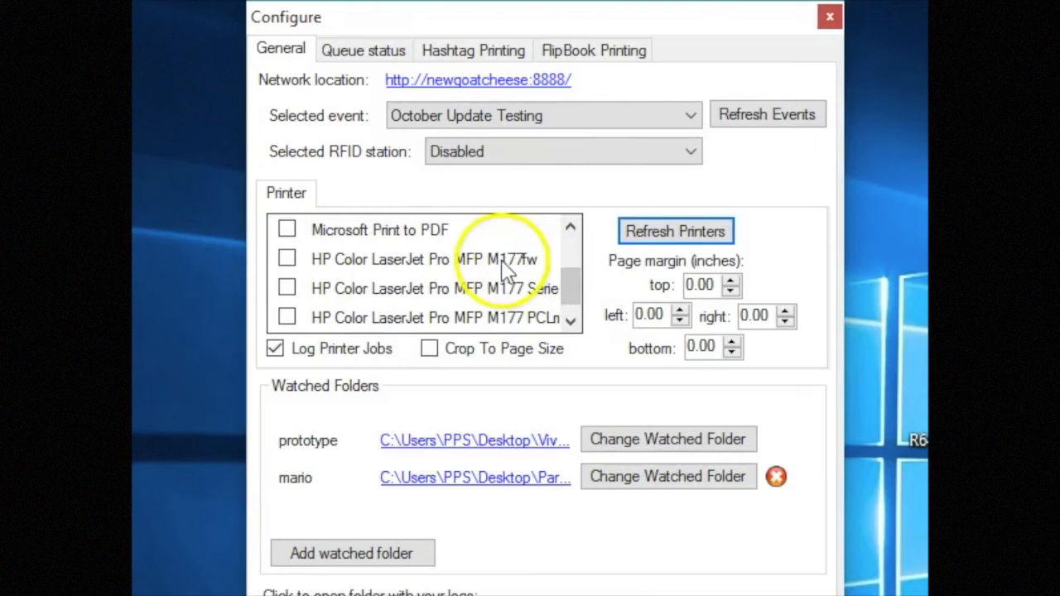
pyautogui.click(285, 261)
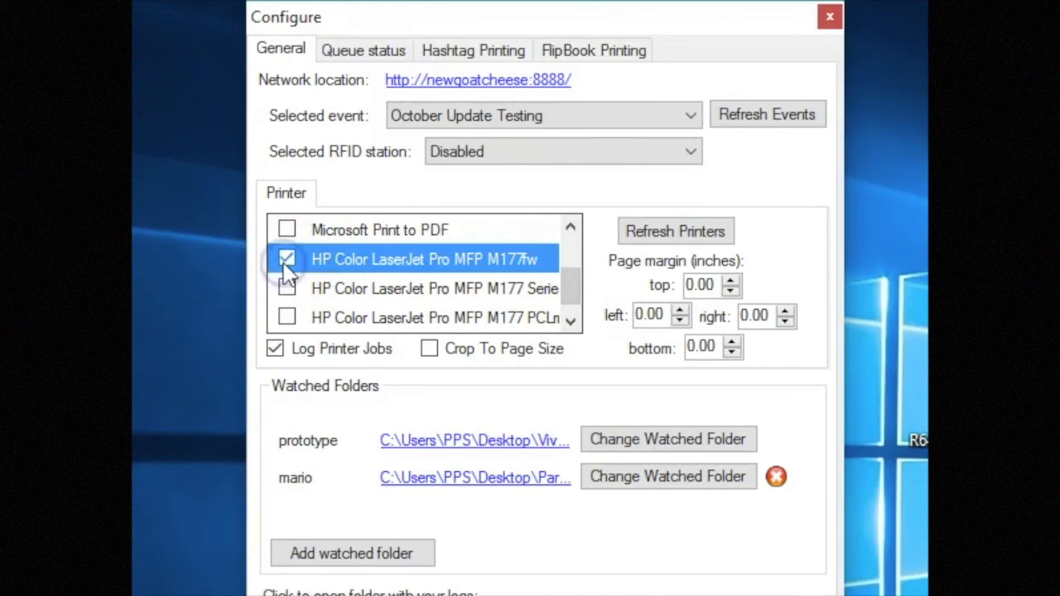